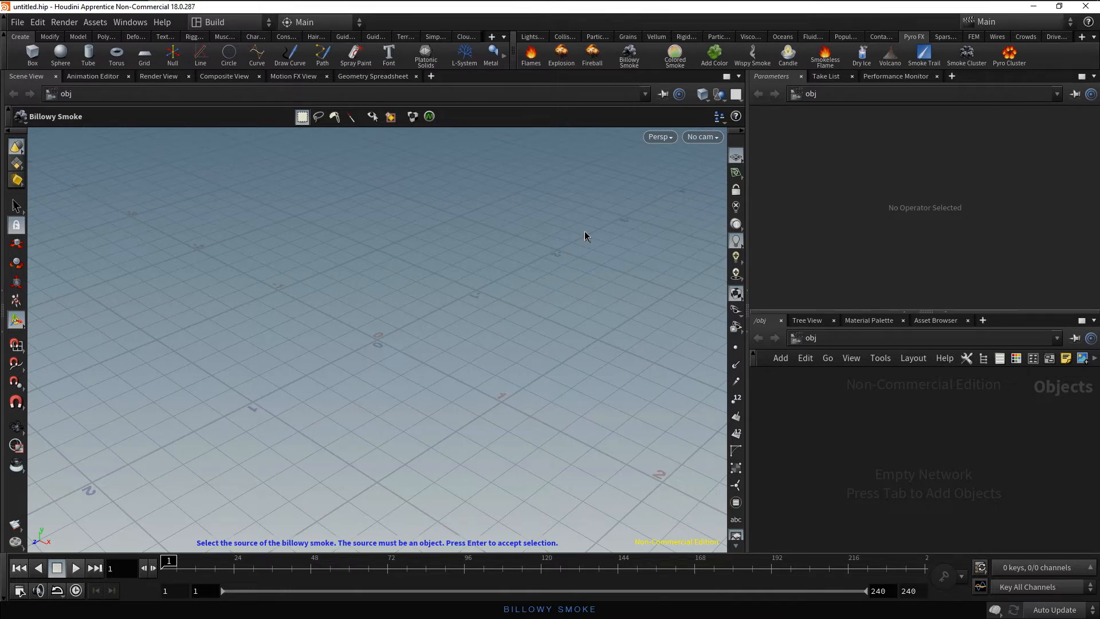
# Cancel the pending Billowy Smoke source selection and create a sphere at the world origin.
pyautogui.press('Escape')
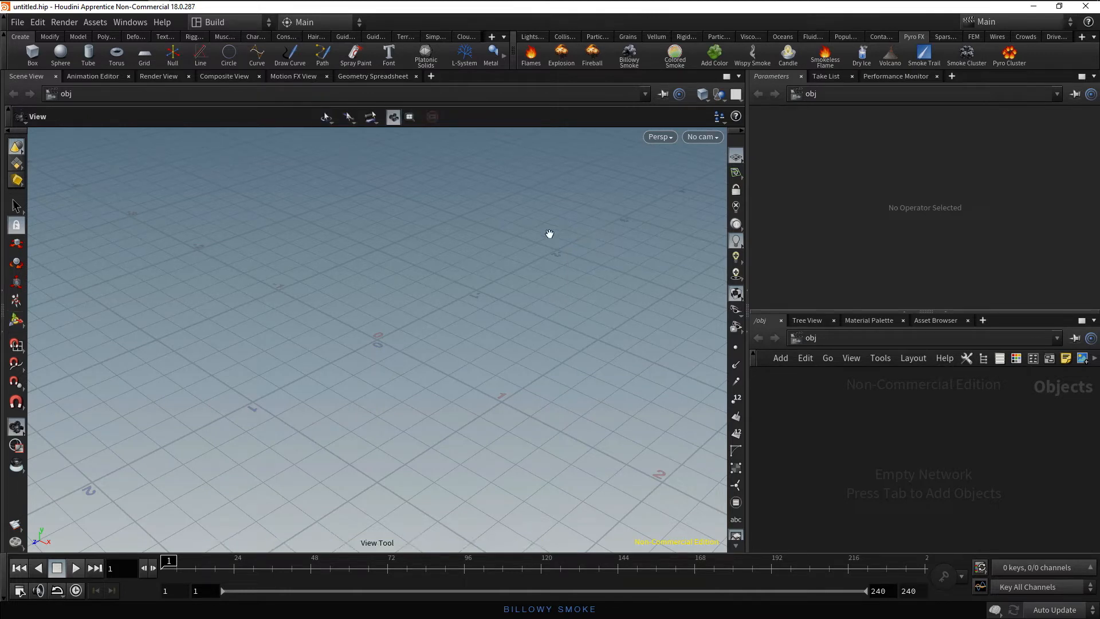
pyautogui.click(61, 52)
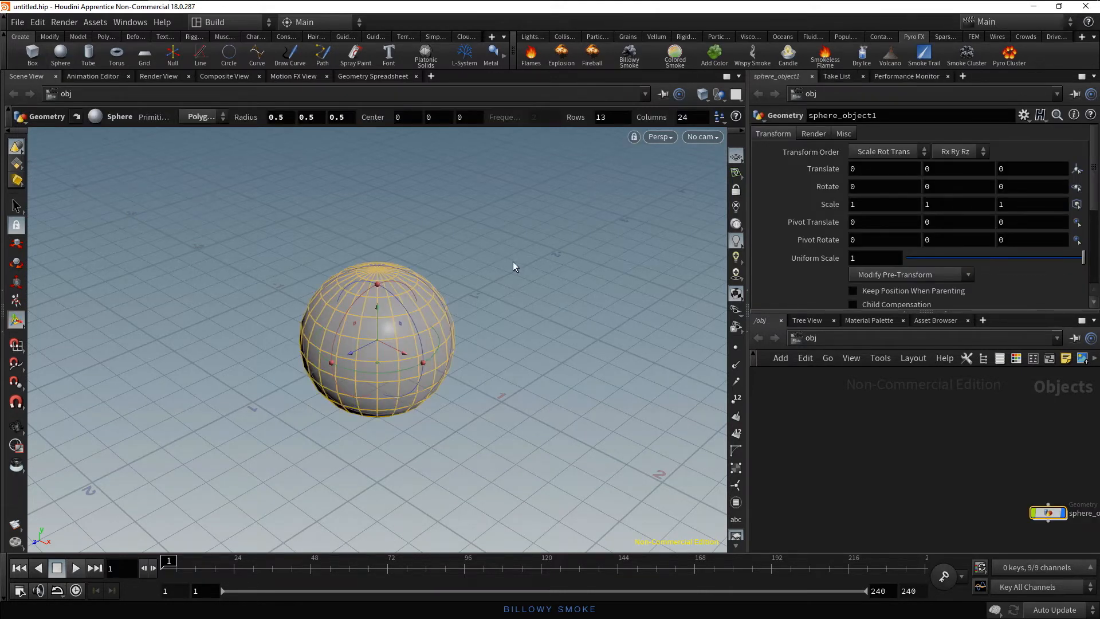
pyautogui.scroll(-5, 506, 286)
pyautogui.moveTo(540, 312); pyautogui.dragTo(465, 308, button='middle')
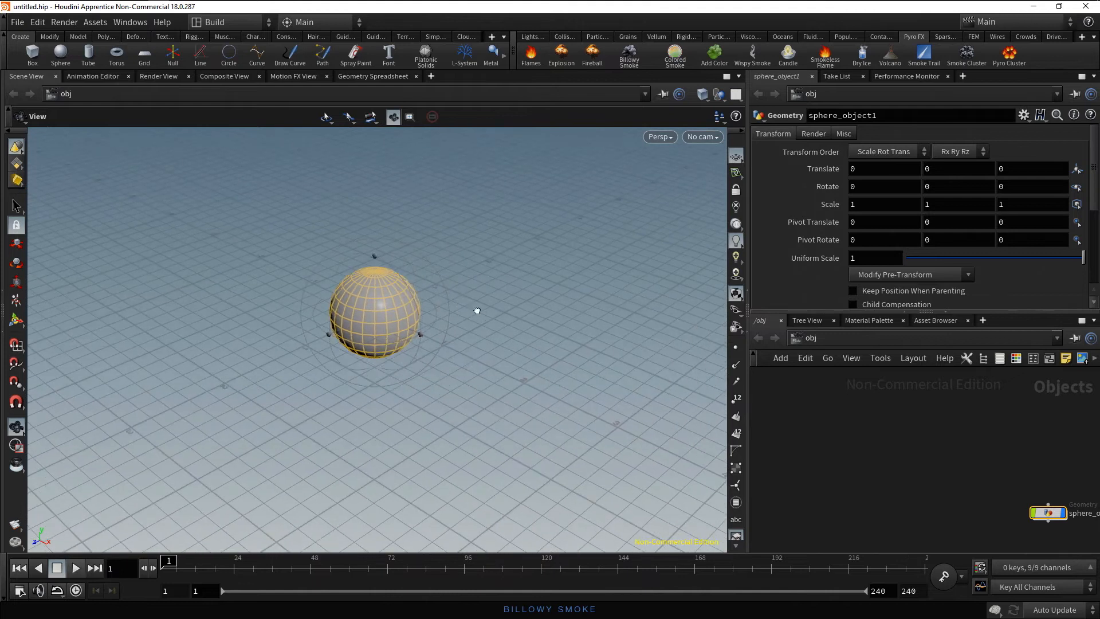
# Apply the Billowy Smoke tool to the sphere, using it as the smoke source.
pyautogui.moveTo(476, 311); pyautogui.dragTo(496, 292)
pyautogui.moveTo(496, 293); pyautogui.dragTo(506, 318, button='middle')
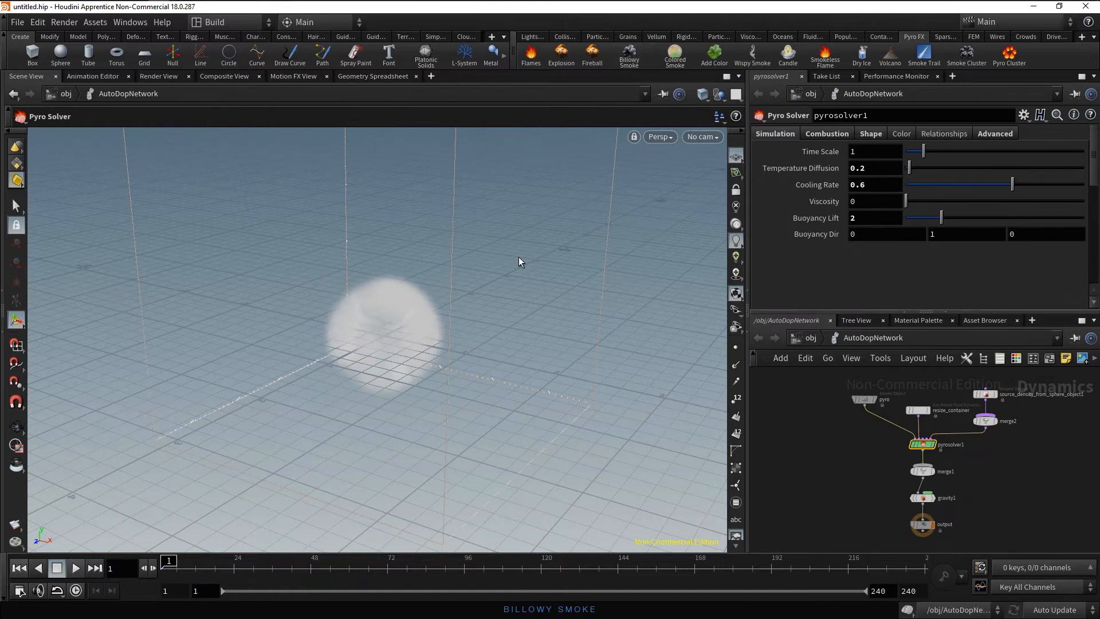
pyautogui.press('Escape')
pyautogui.moveTo(539, 284); pyautogui.dragTo(540, 378)
pyautogui.press('Return')
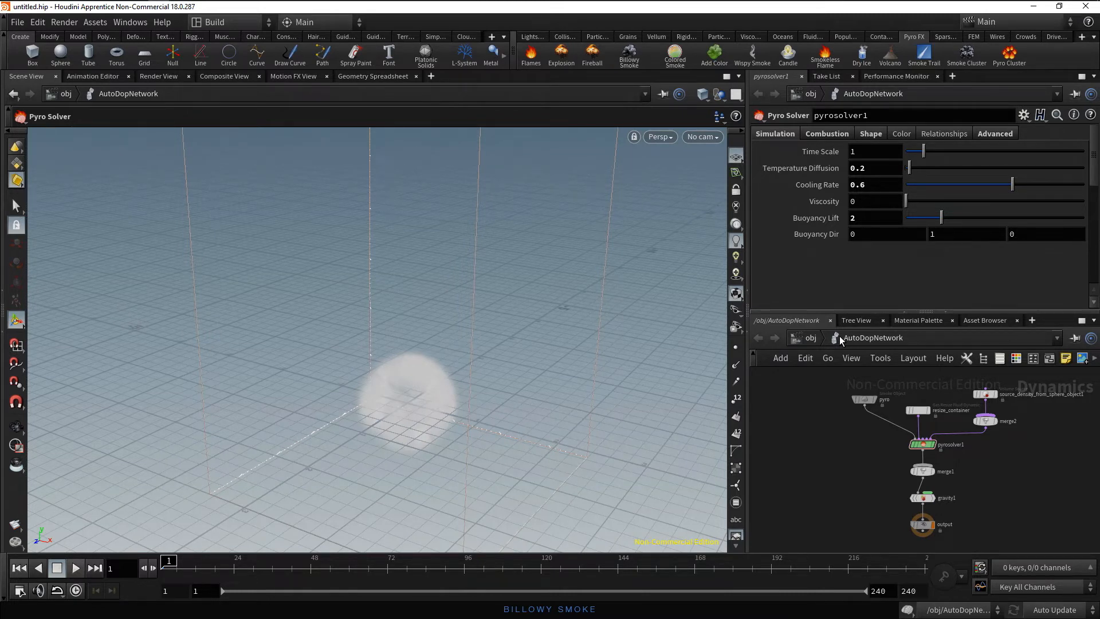
# Return to the object level and arrange the sphere_object1, AutoDopNetwork and pyro_import nodes in a vertical column.
pyautogui.click(810, 338)
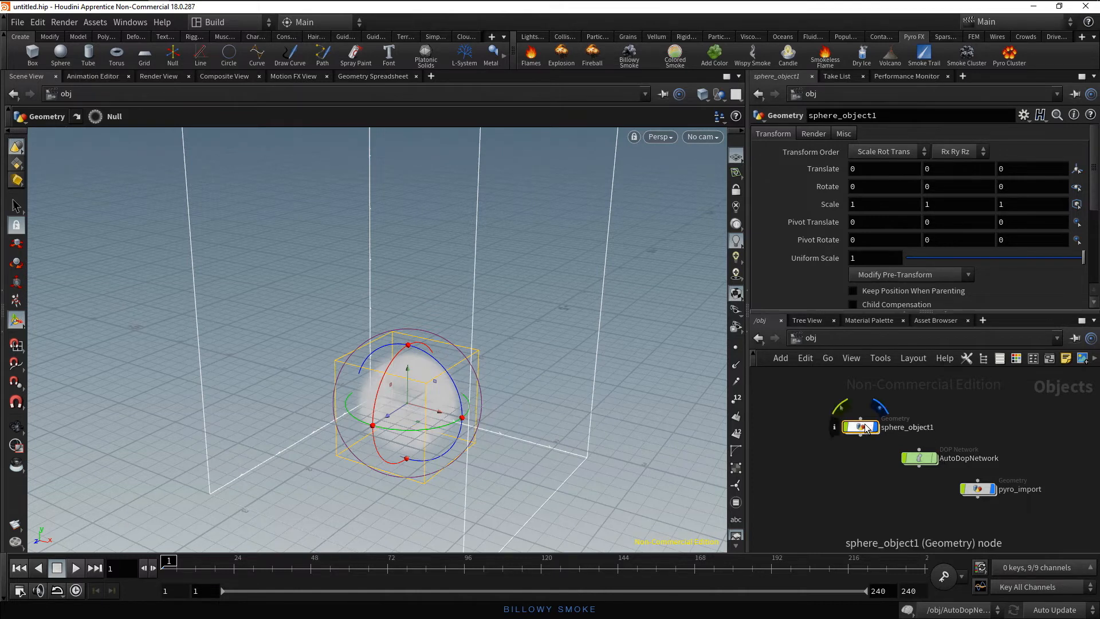
pyautogui.moveTo(865, 428); pyautogui.dragTo(872, 418)
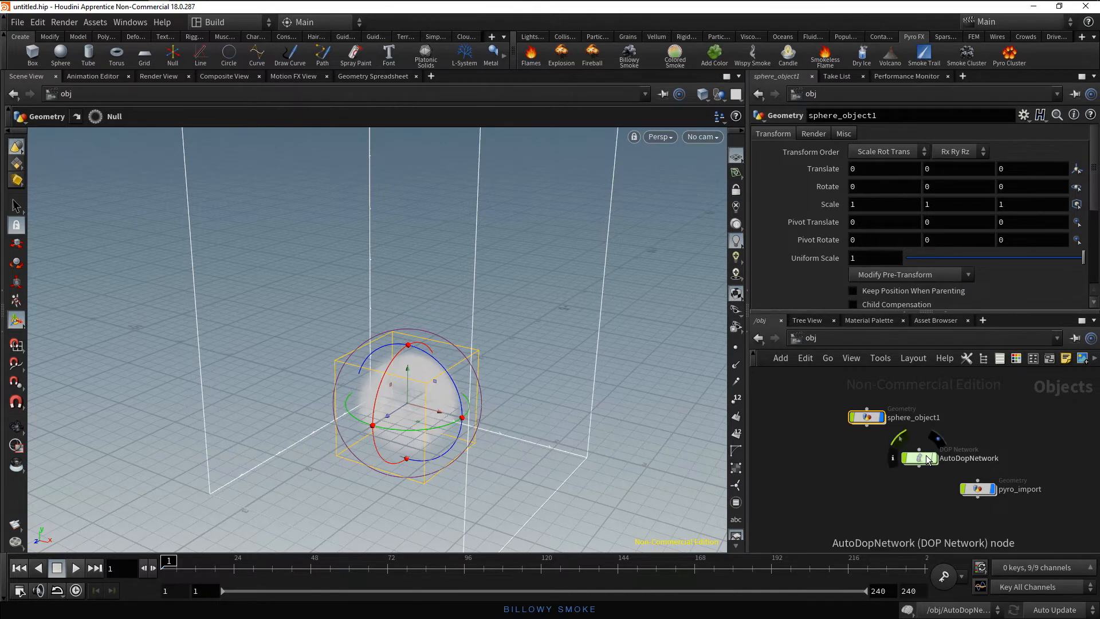
pyautogui.moveTo(925, 459); pyautogui.dragTo(873, 453)
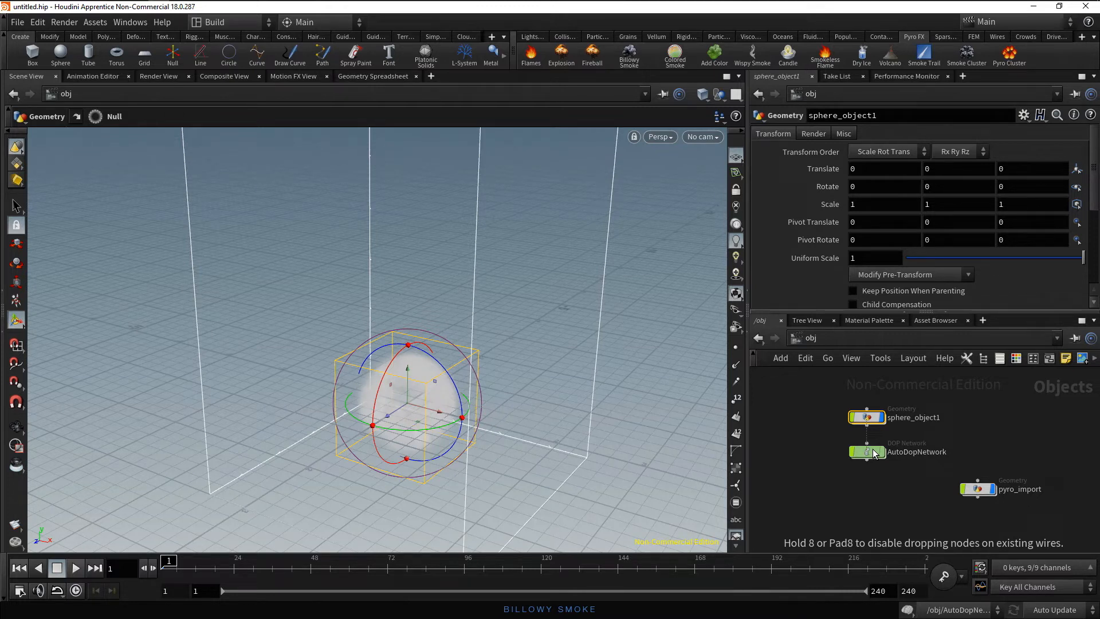
pyautogui.moveTo(977, 489); pyautogui.dragTo(877, 489)
pyautogui.click(994, 489)
pyautogui.press('h')
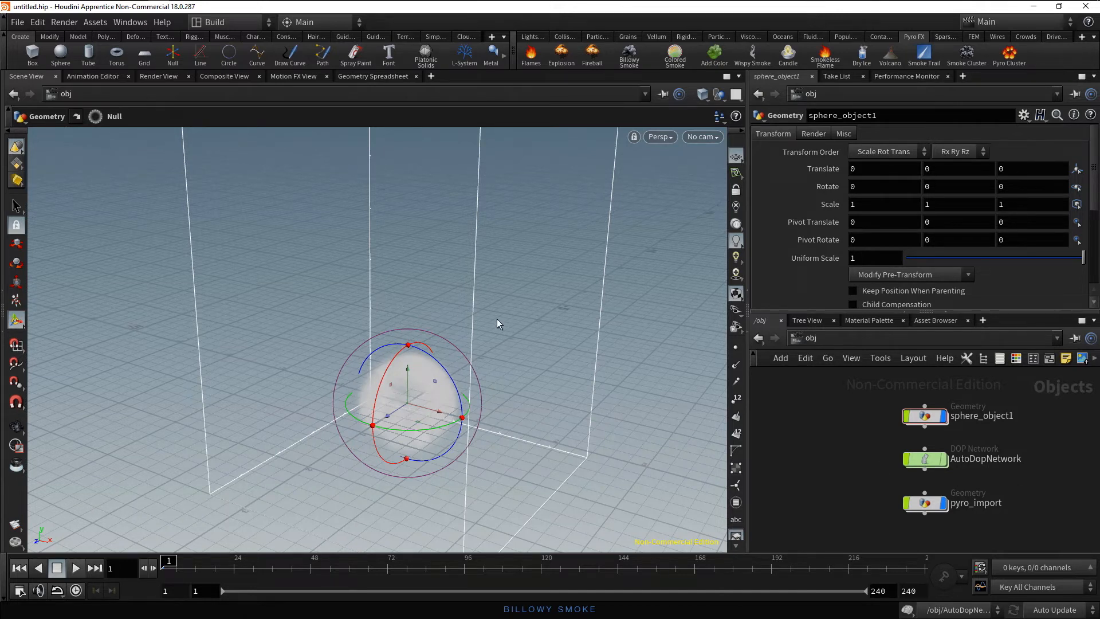
# Set the viewport background color scheme to Dark and hide the reference grid.
pyautogui.press('d')
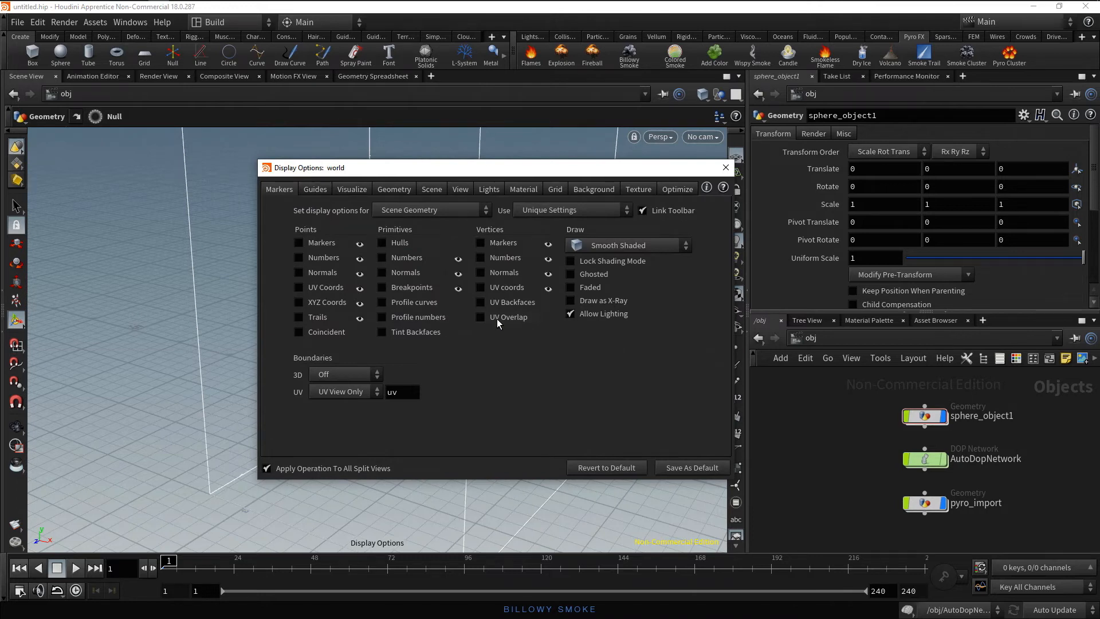
pyautogui.click(592, 189)
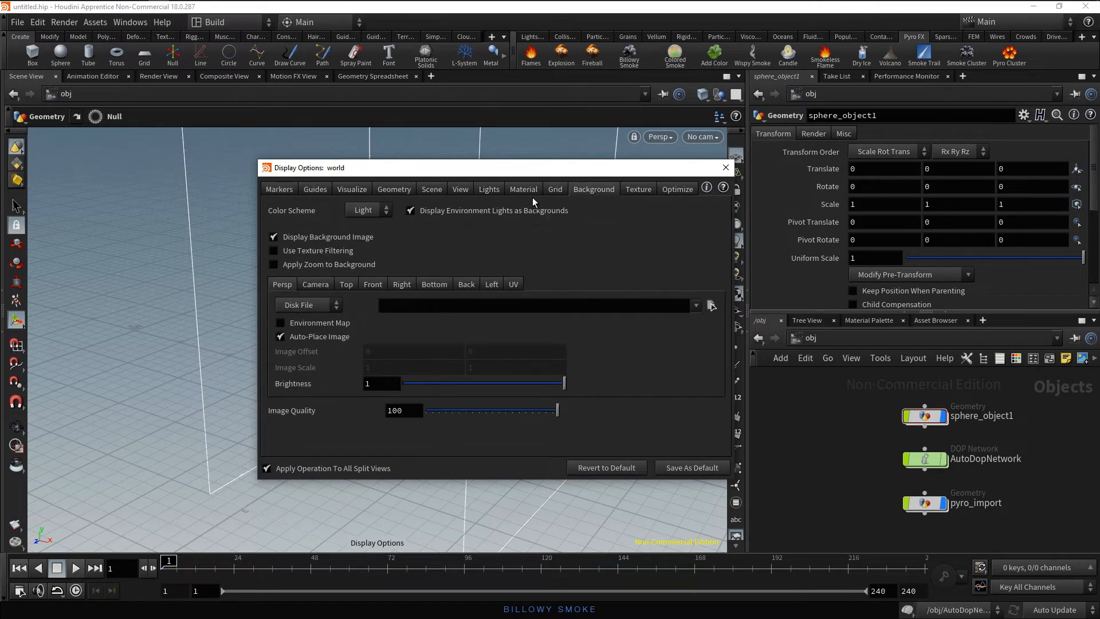
pyautogui.click(369, 211)
pyautogui.click(367, 243)
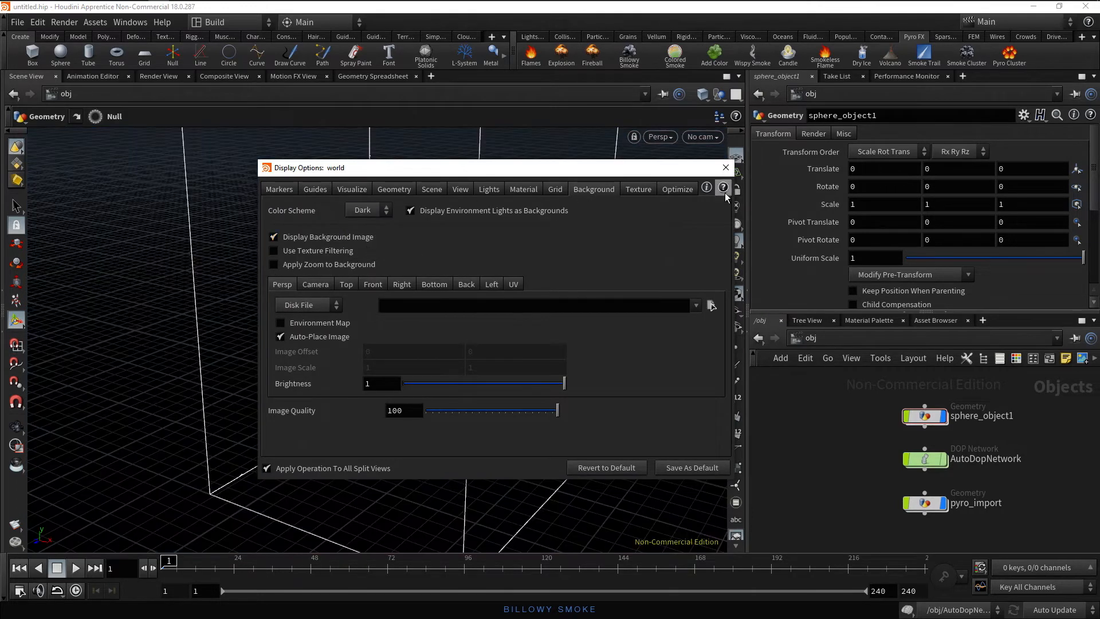
pyautogui.click(731, 172)
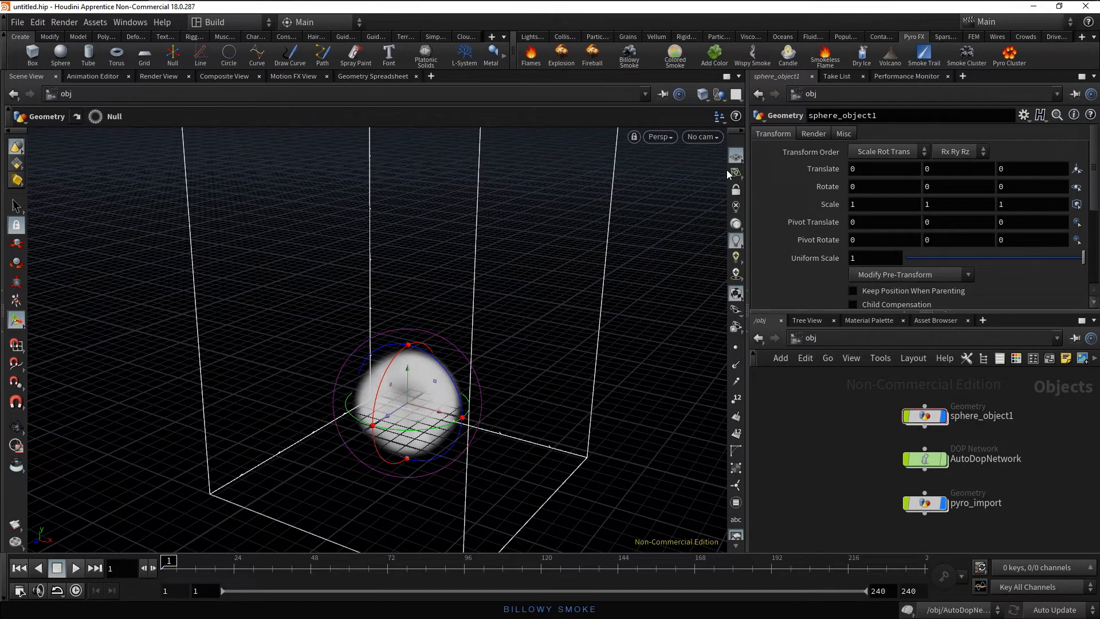
pyautogui.click(735, 156)
pyautogui.press('Escape')
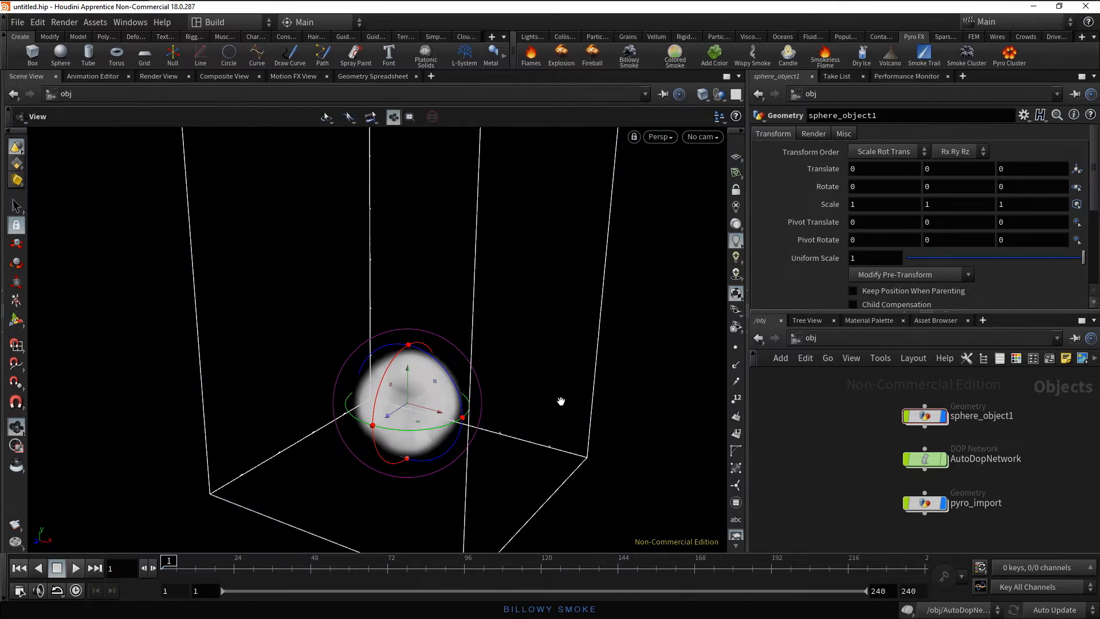
# Play the smoke simulation from frame 1 and stop it after the plume has developed.
pyautogui.keyDown('alt'); pyautogui.moveTo(561, 401); pyautogui.dragTo(563, 385); pyautogui.keyUp('alt')
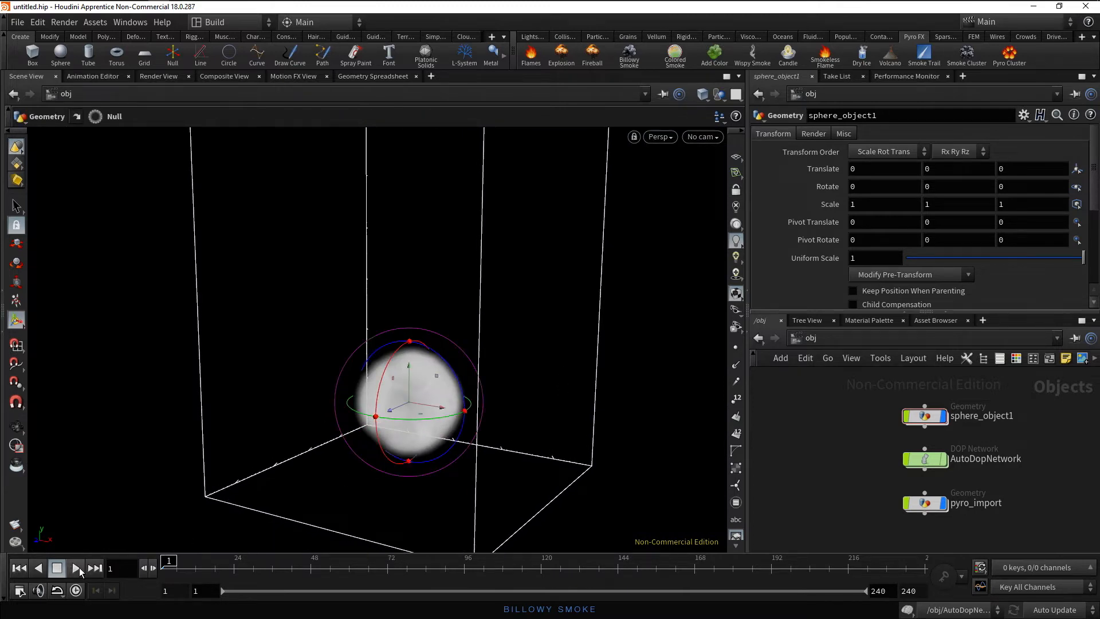
pyautogui.click(77, 567)
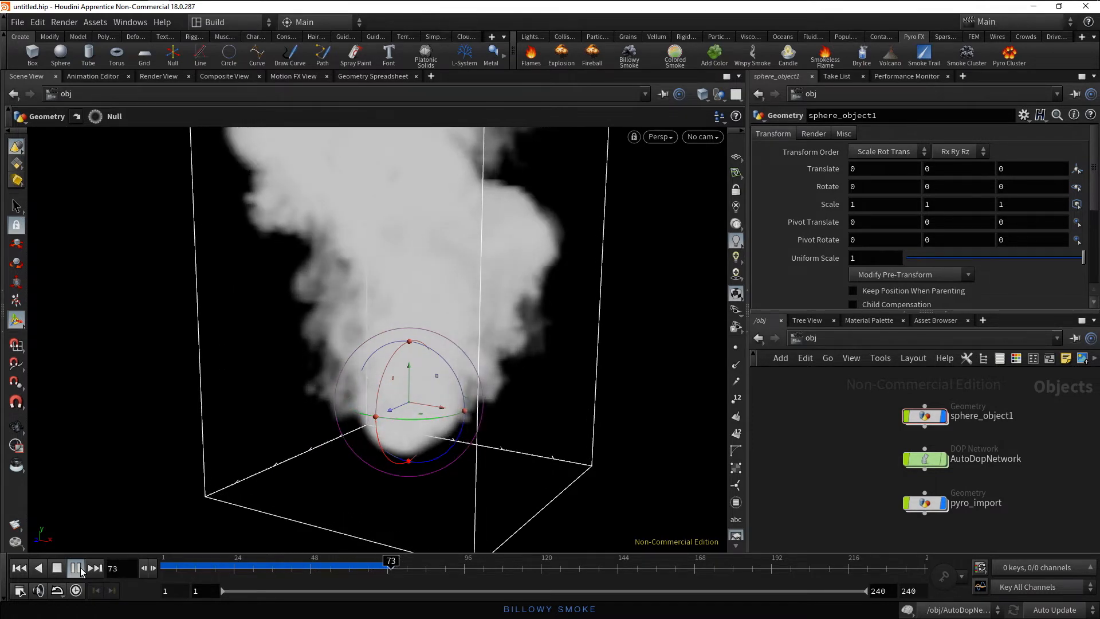
pyautogui.click(77, 568)
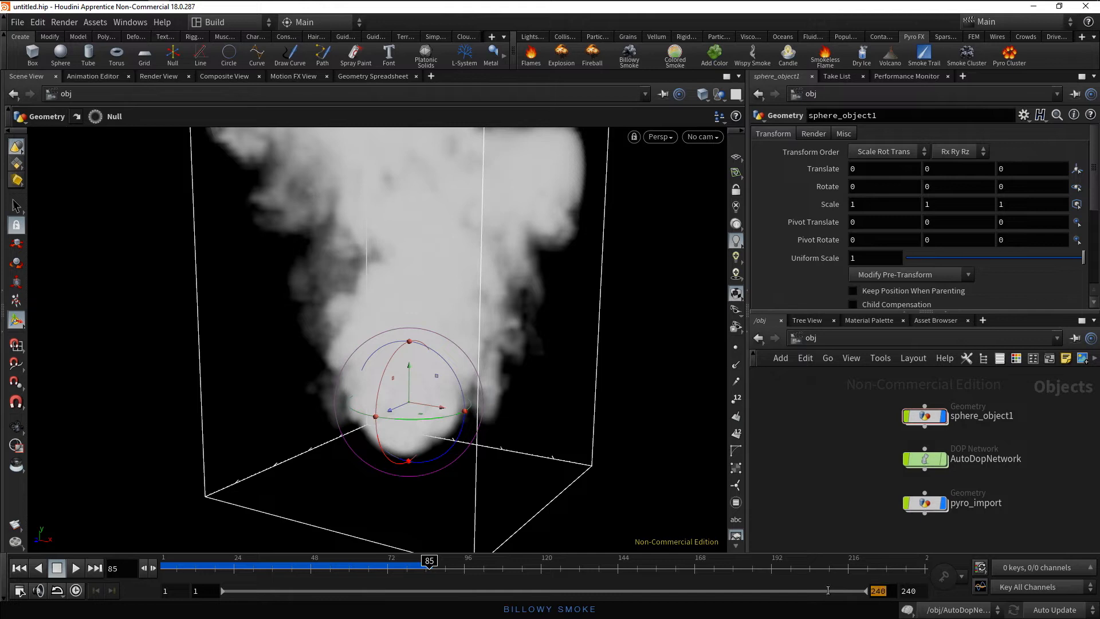
# Set the playback range to end at frame 96 and play the smoke simulation again.
pyautogui.write('96')
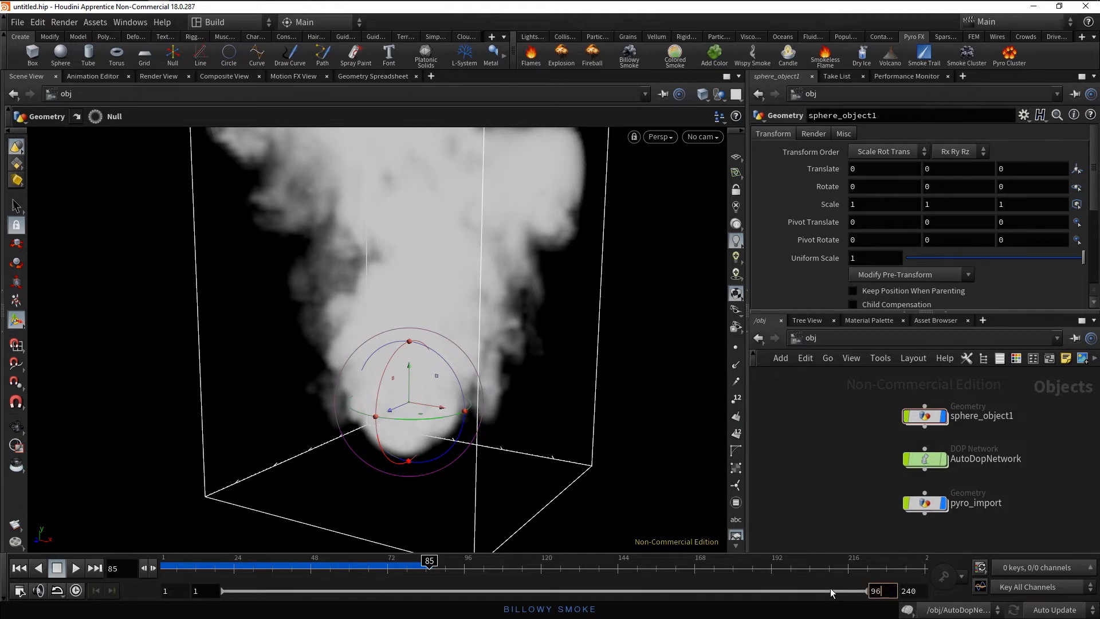
pyautogui.press('Return')
pyautogui.click(77, 567)
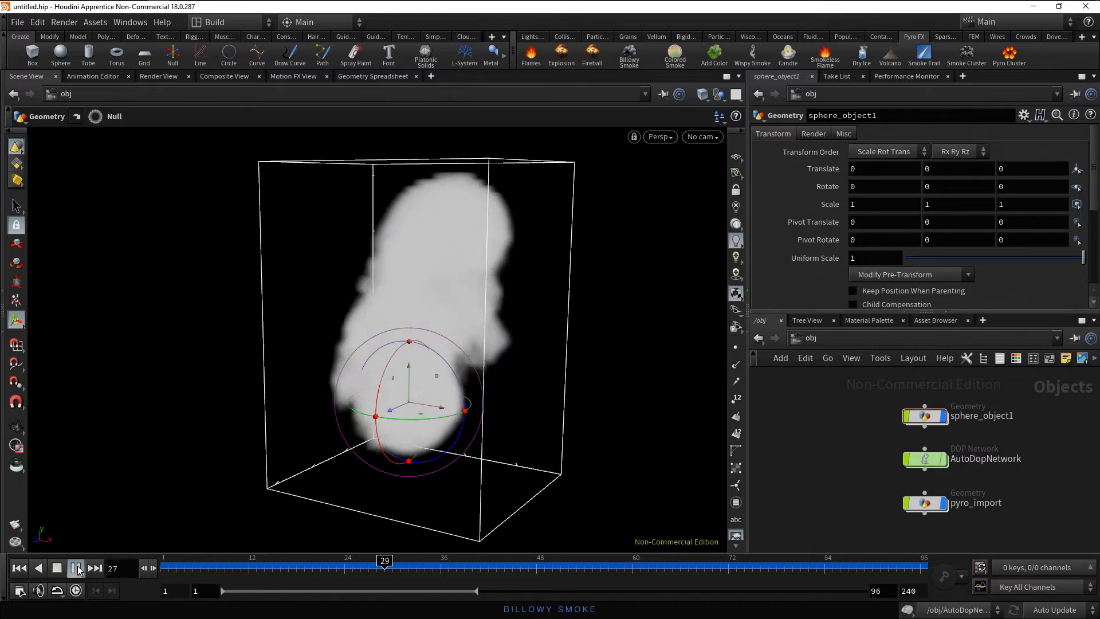
pyautogui.click(76, 567)
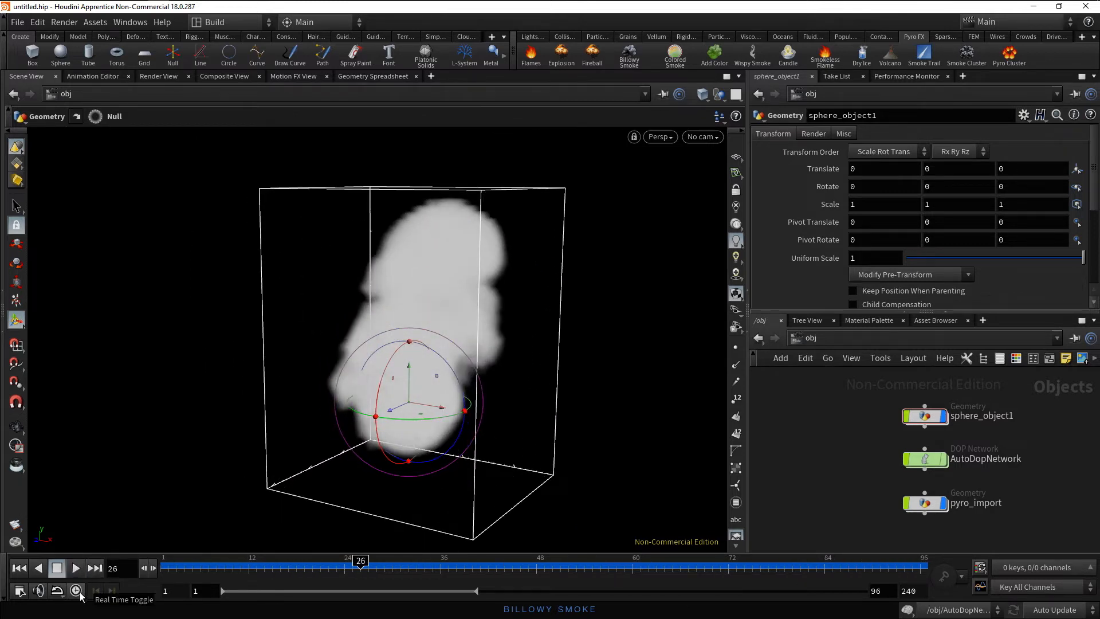
# Turn on real-time playback, replay the smoke from the first frame, and return to frame 1.
pyautogui.click(76, 590)
pyautogui.click(19, 567)
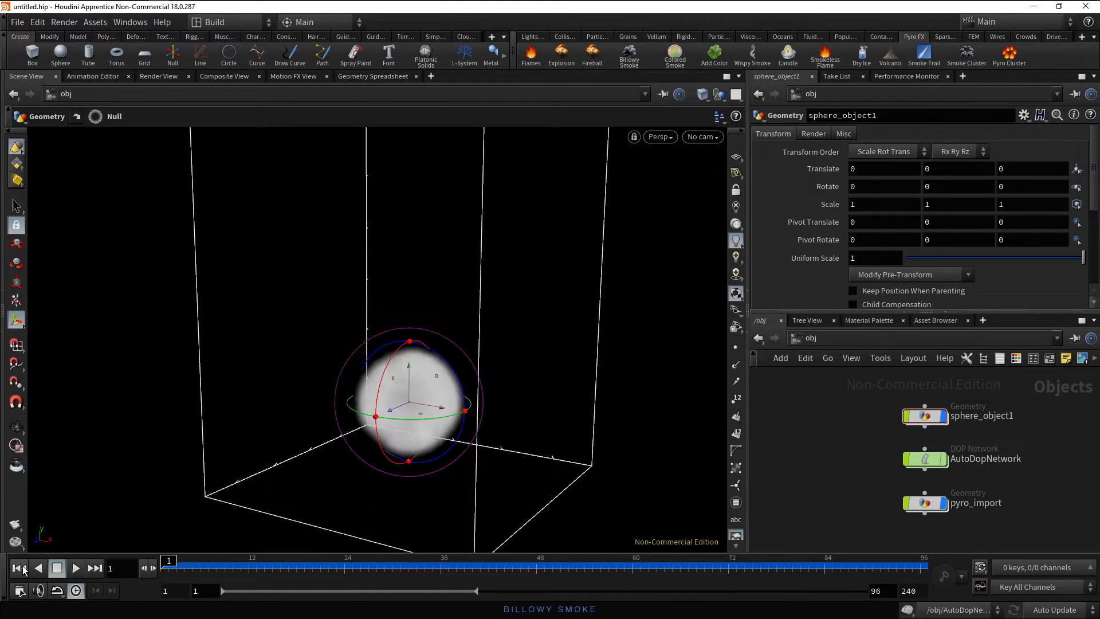
pyautogui.click(76, 568)
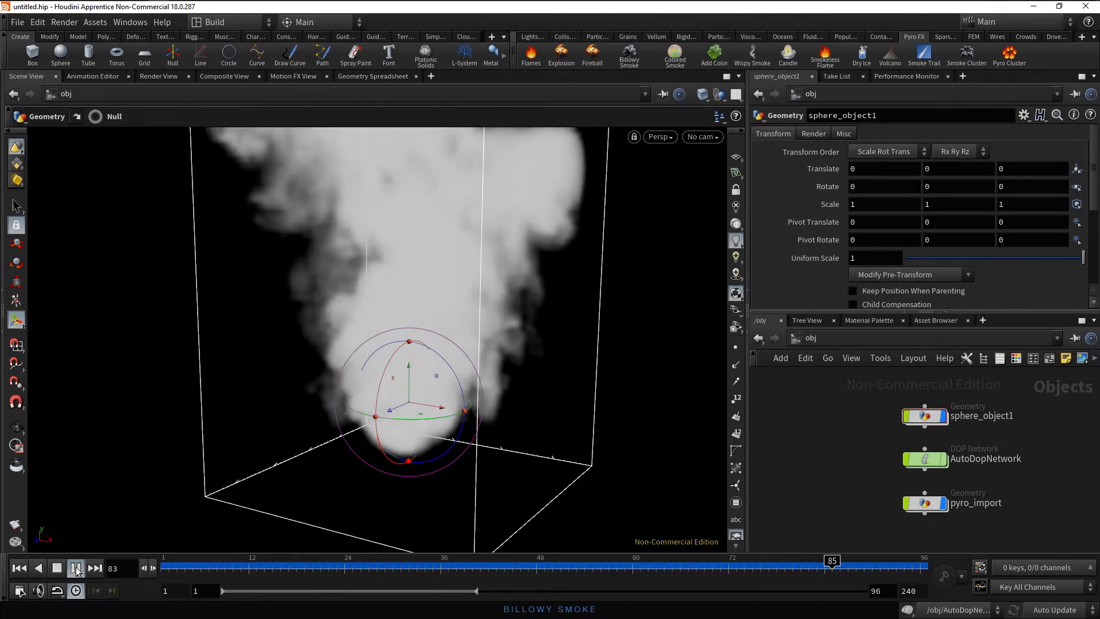
pyautogui.click(76, 568)
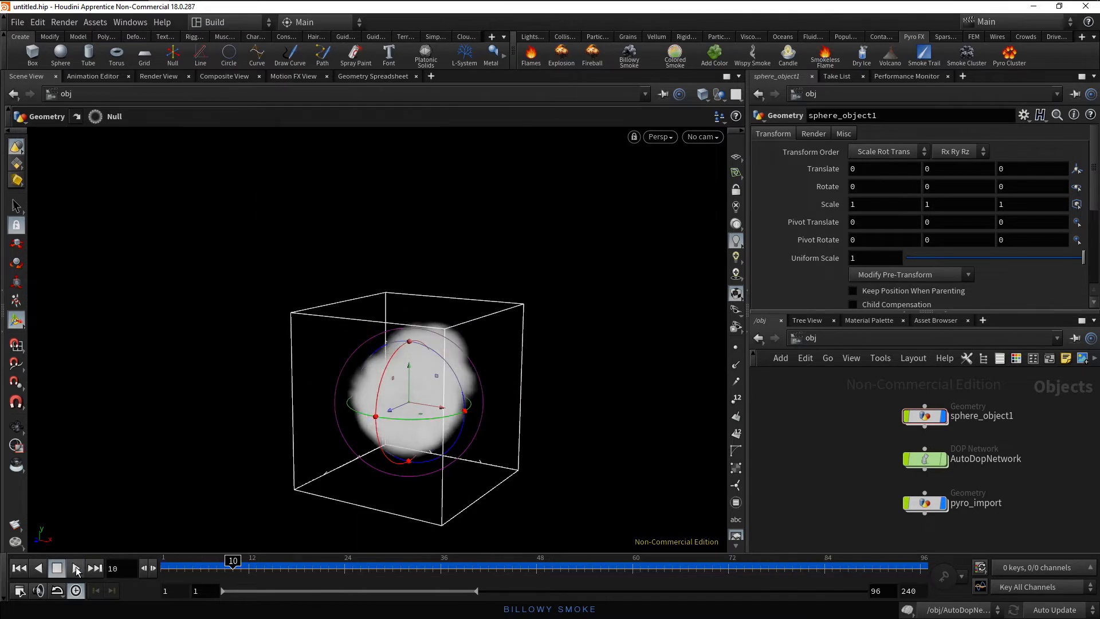
pyautogui.click(19, 567)
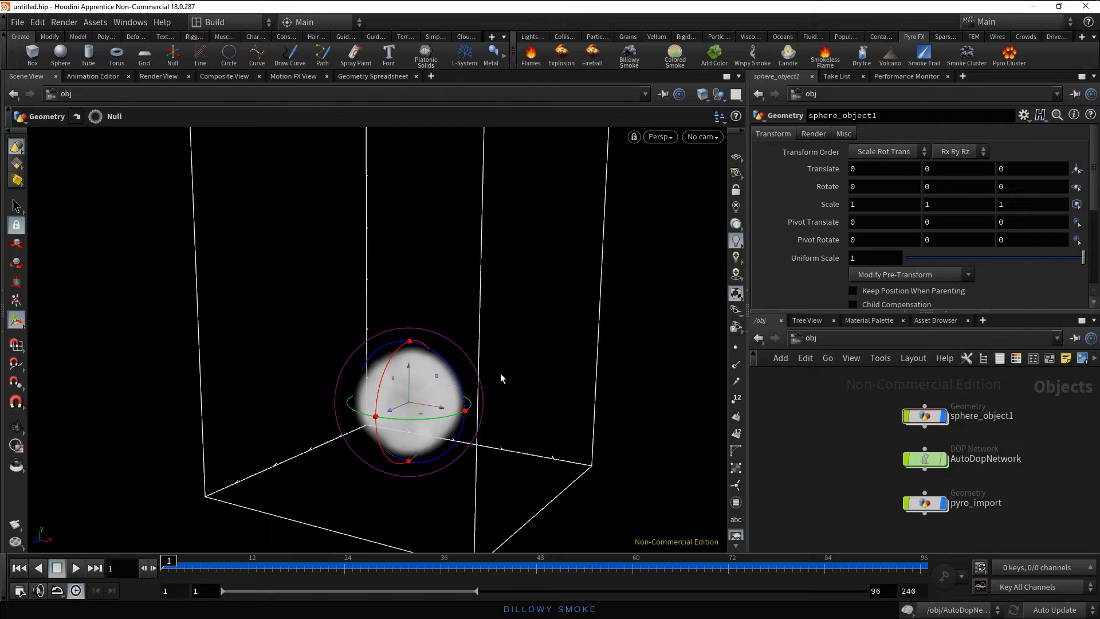
# Create an area light from the current view and aim it at the smoke from another side by locking the view to the light.
pyautogui.click(532, 37)
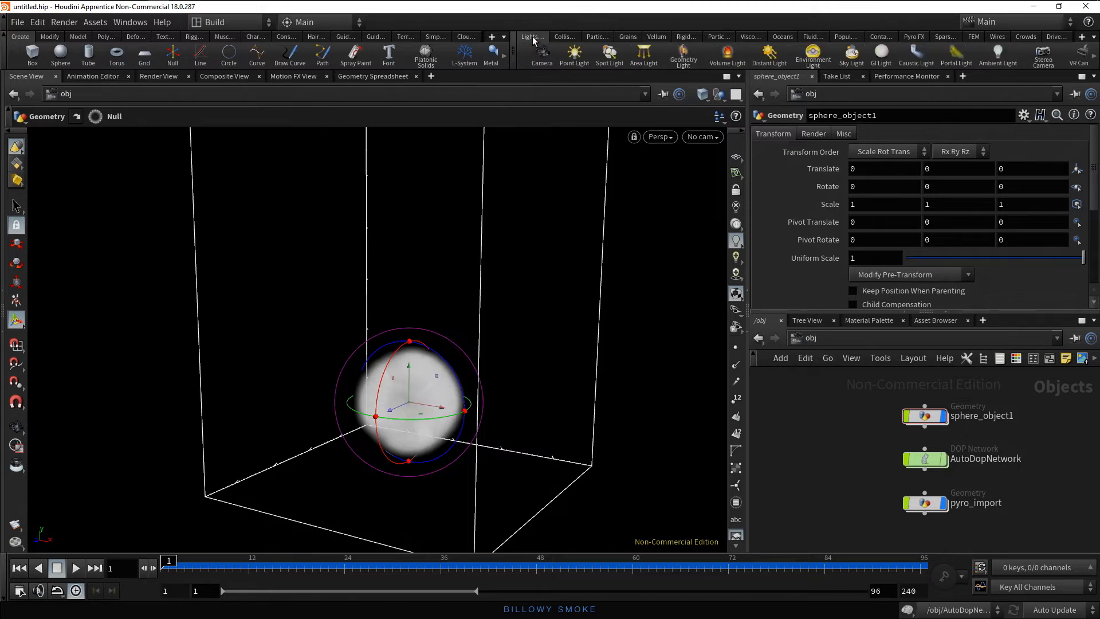
pyautogui.keyDown('ctrl'); pyautogui.click(657, 64); pyautogui.keyUp('ctrl')
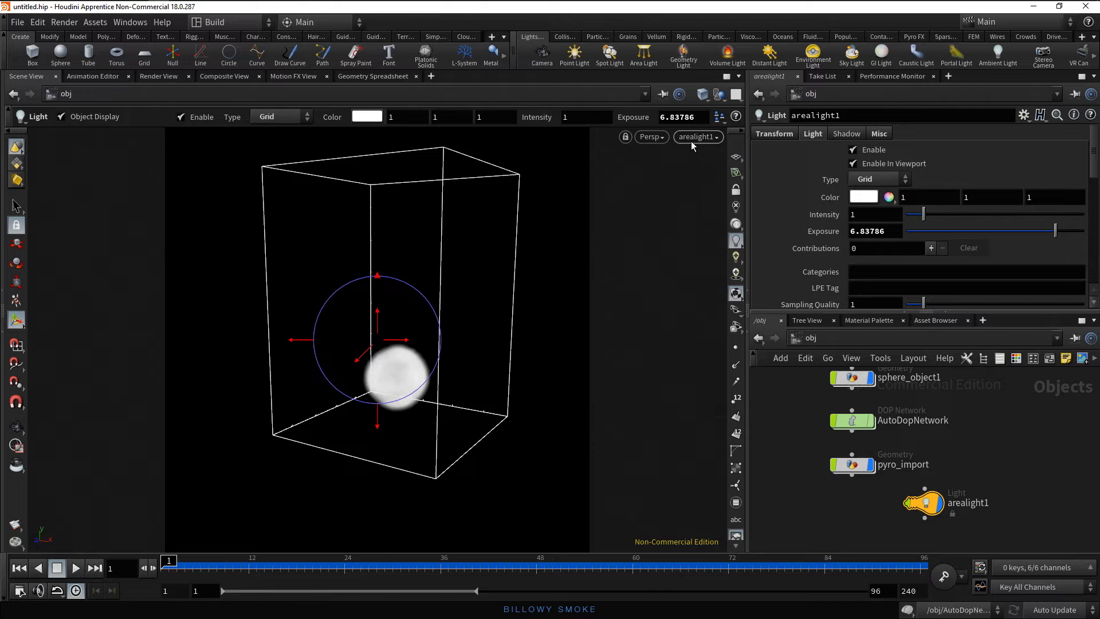
pyautogui.click(737, 198)
pyautogui.keyDown('alt'); pyautogui.moveTo(494, 293); pyautogui.dragTo(404, 393); pyautogui.keyUp('alt')
pyautogui.moveTo(404, 392)
pyautogui.mouseDown(button='middle')
pyautogui.moveTo(409, 406)
pyautogui.moveTo(411, 386)
pyautogui.mouseUp(button='middle')
pyautogui.scroll(3, 408, 391)
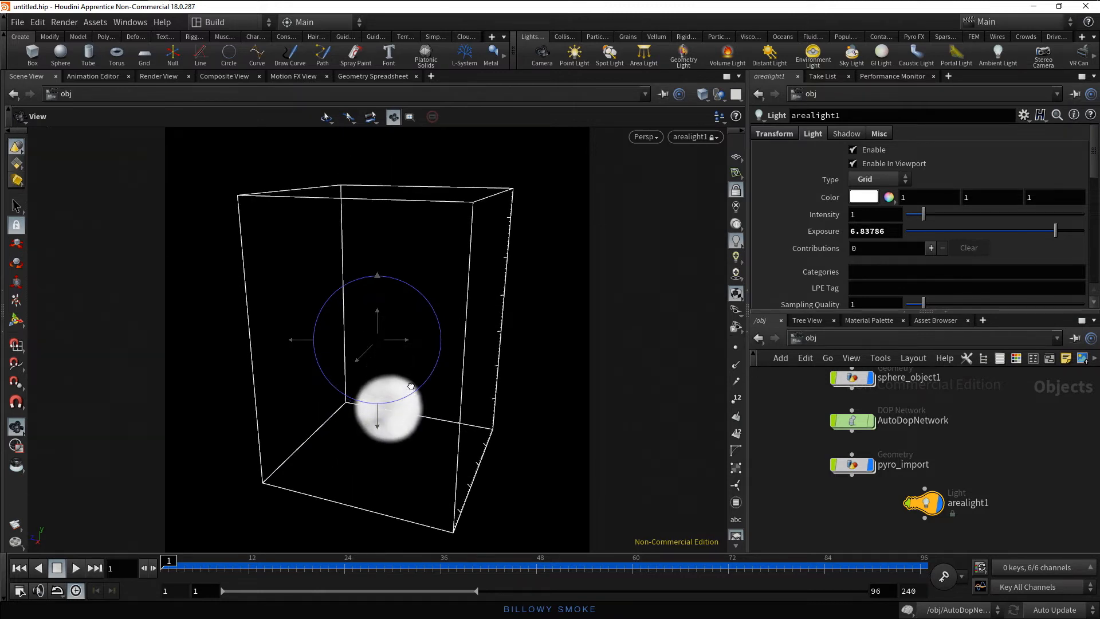
pyautogui.press('Return')
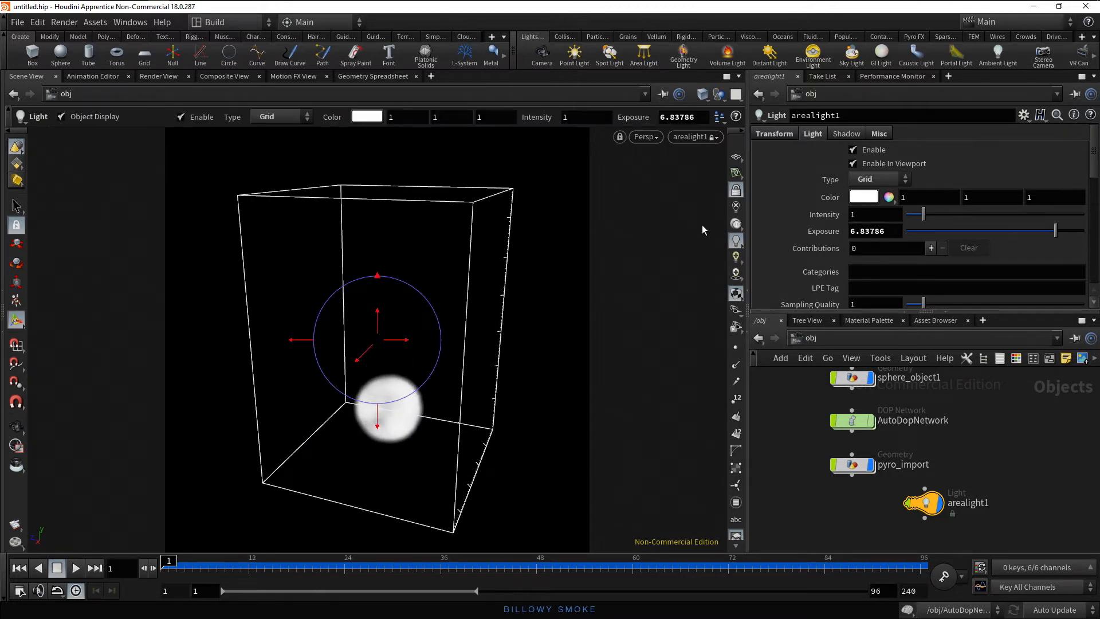
pyautogui.click(736, 190)
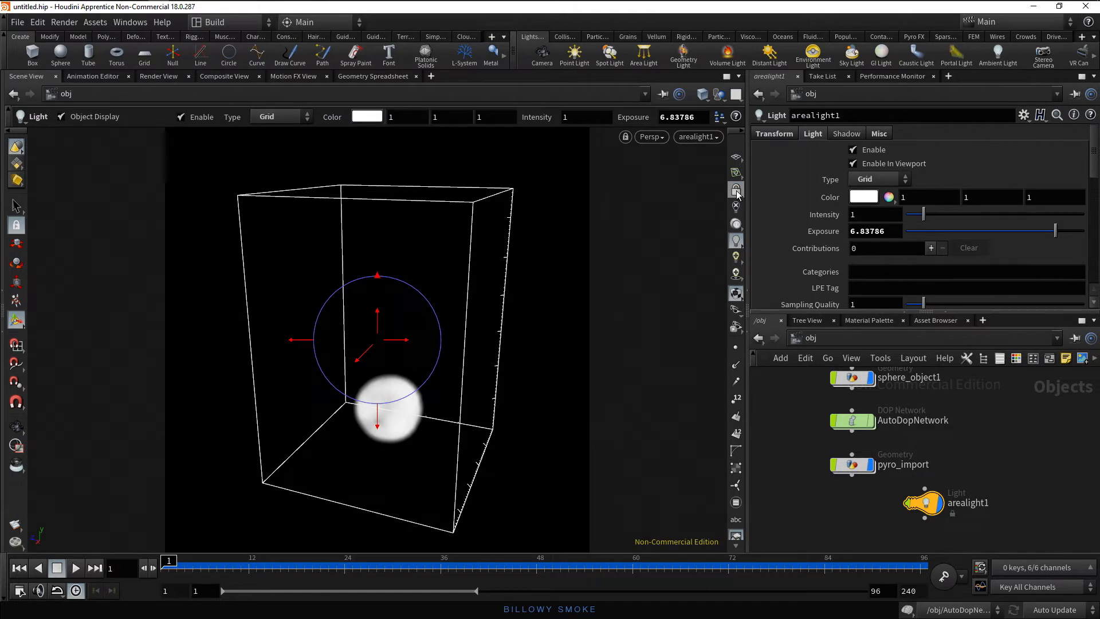
# Leave the light's view, go to frame 96, and examine the lit smoke plume from different sides.
pyautogui.press('Escape')
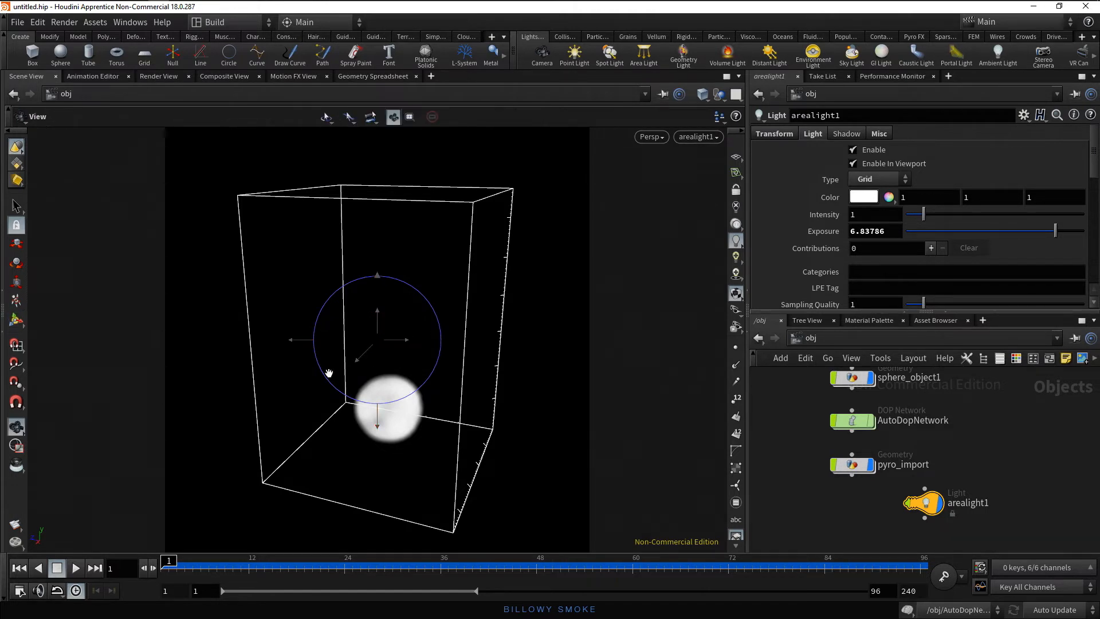
pyautogui.moveTo(328, 373); pyautogui.dragTo(459, 423)
pyautogui.press('Return')
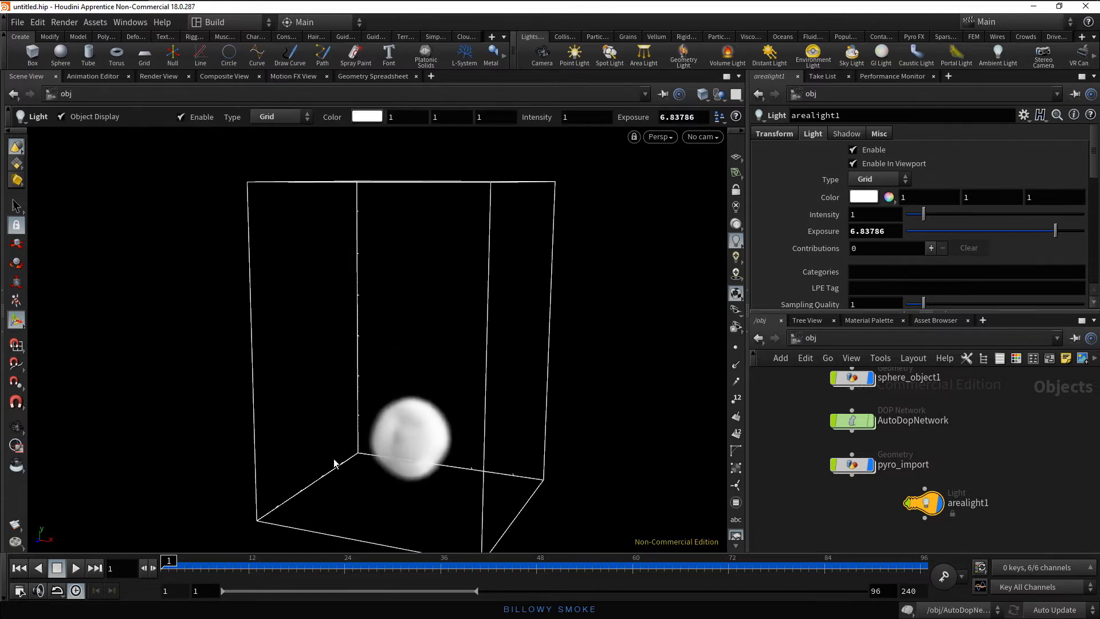
pyautogui.click(94, 568)
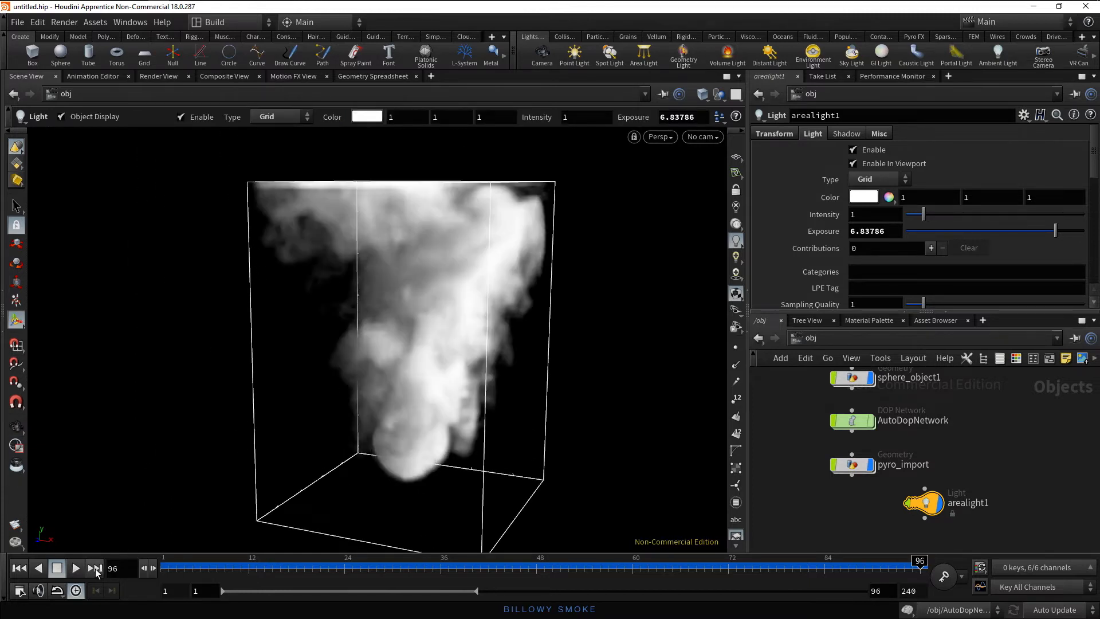
pyautogui.press('Escape')
pyautogui.moveTo(491, 393); pyautogui.dragTo(536, 420)
pyautogui.press('Return')
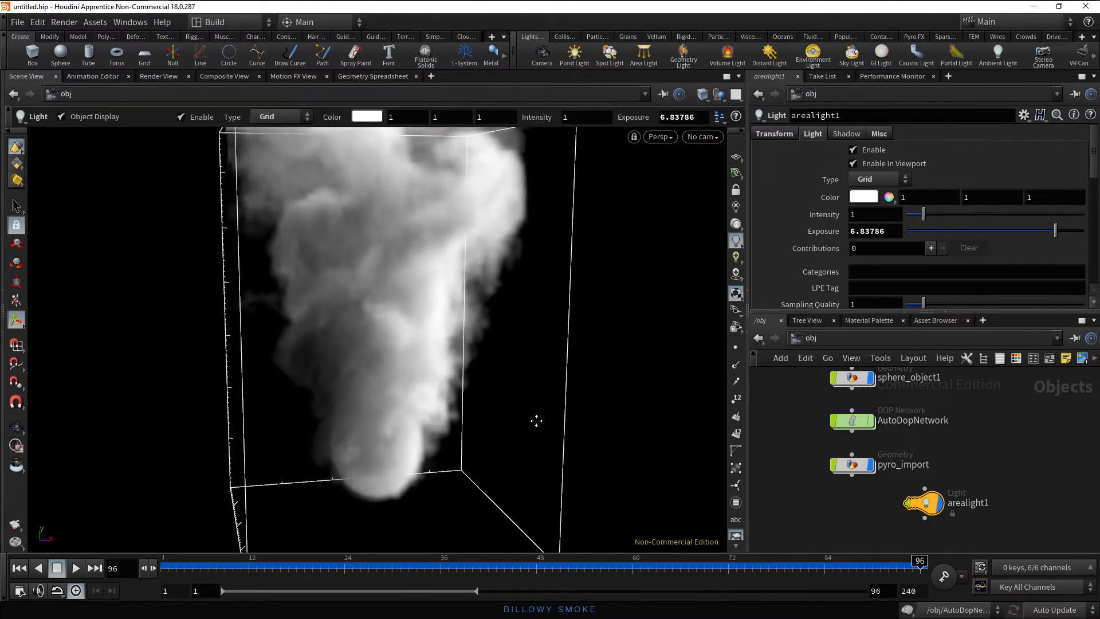
# Go inside the AutoDopNetwork node to show its pyro simulation nodes.
pyautogui.moveTo(996, 432); pyautogui.dragTo(997, 455, button='middle')
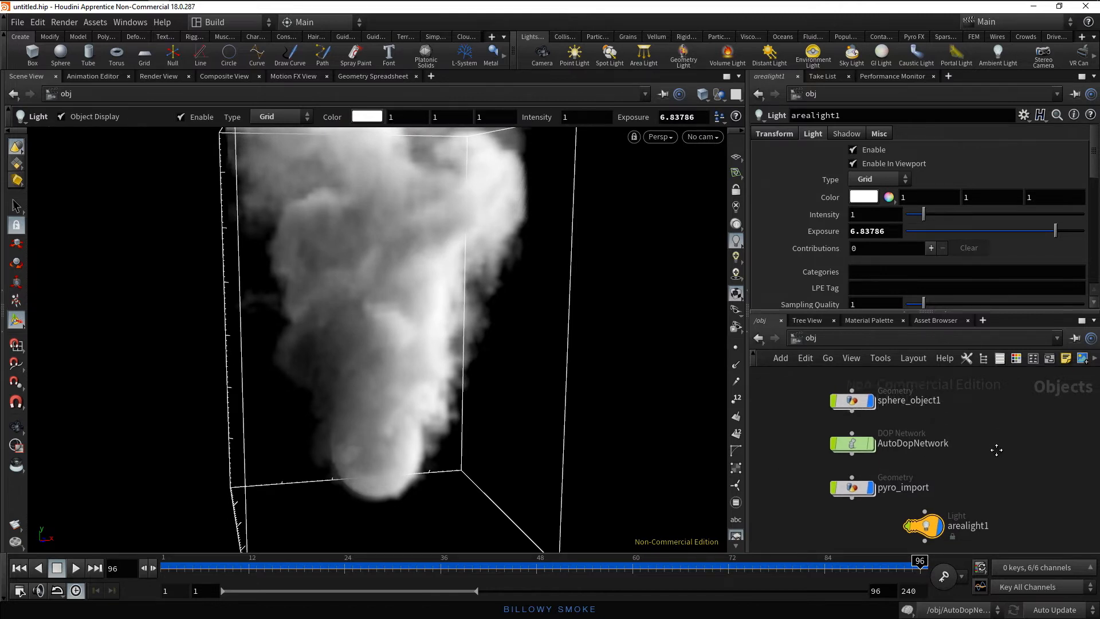
pyautogui.doubleClick(859, 446)
pyautogui.moveTo(857, 457); pyautogui.dragTo(840, 455, button='middle')
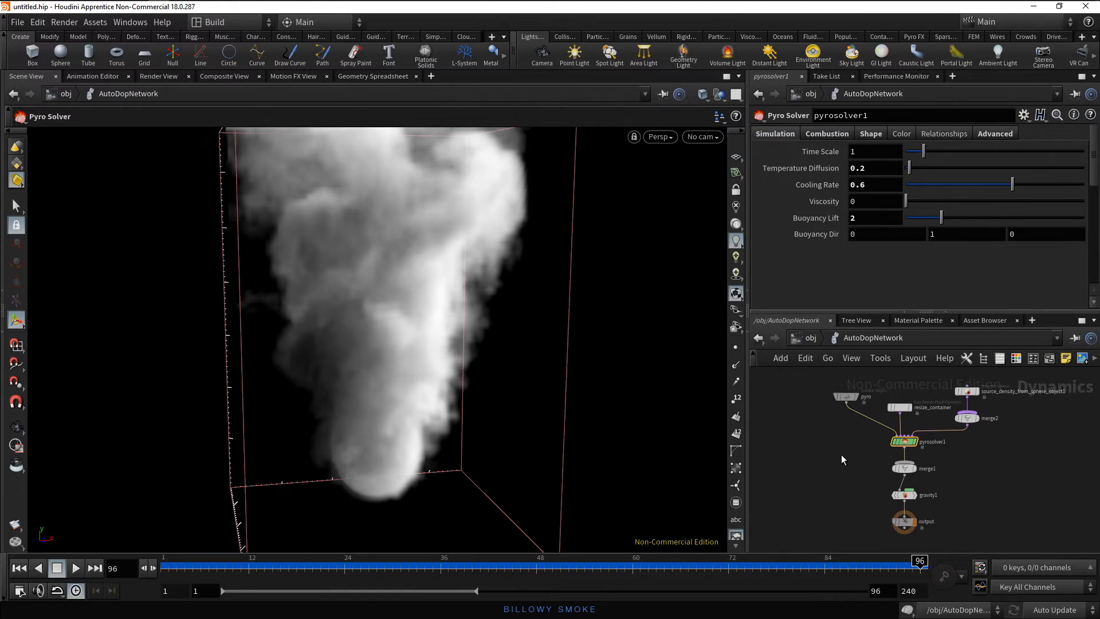
# Expand the network editor to fill the workspace and frame the AutoDopNetwork nodes.
pyautogui.click(1082, 324)
pyautogui.moveTo(633, 381); pyautogui.dragTo(490, 375, button='middle')
pyautogui.scroll(3, 403, 344)
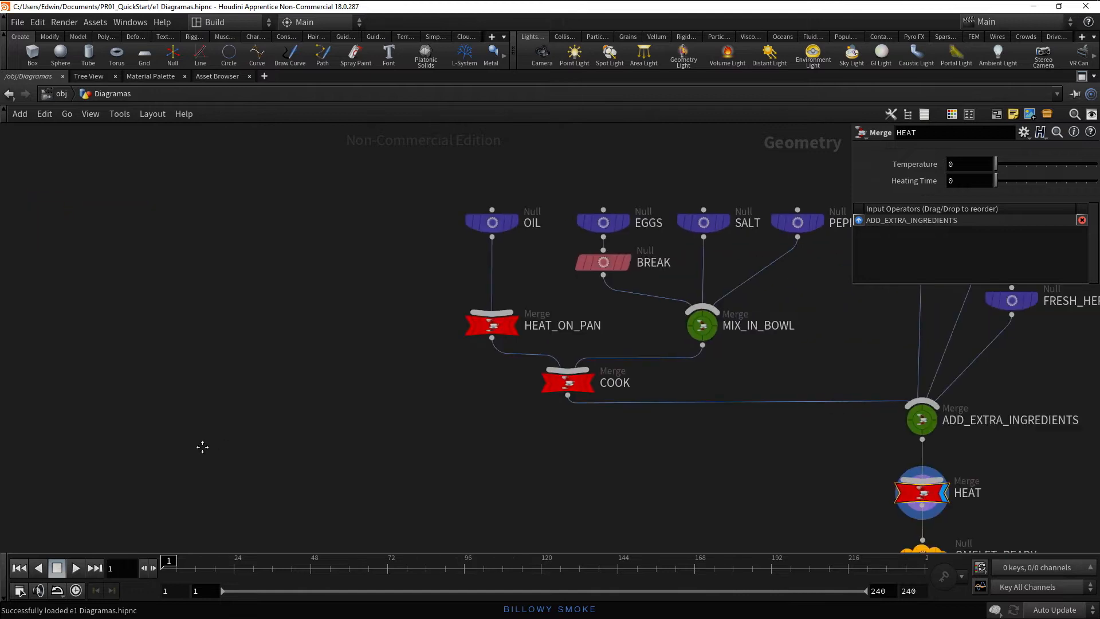
# Examine the ingredient nodes in the omelet diagram, from OIL and EGGS through to FRESH_HERBS.
pyautogui.moveTo(779, 463); pyautogui.dragTo(373, 405, button='middle')
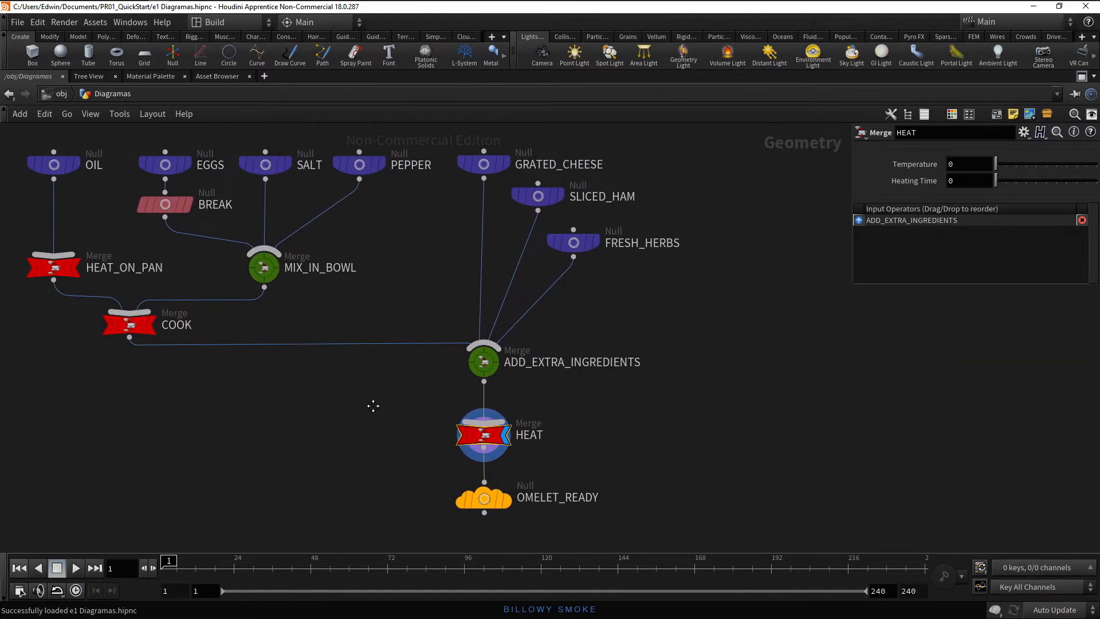
pyautogui.click(58, 167)
pyautogui.click(169, 169)
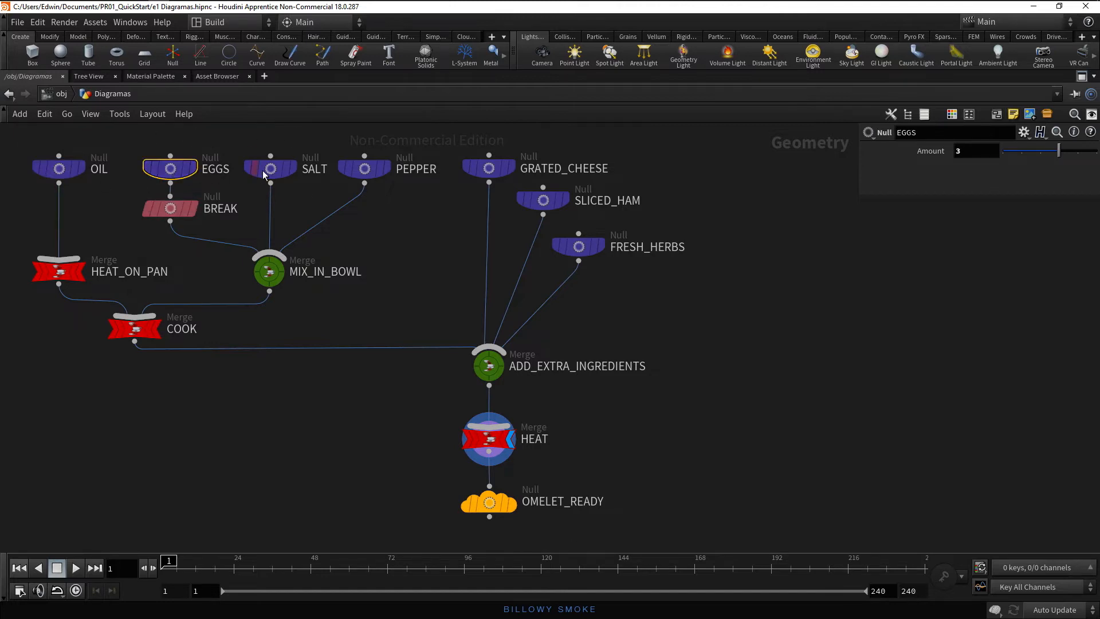
pyautogui.click(271, 168)
pyautogui.click(364, 168)
pyautogui.click(494, 170)
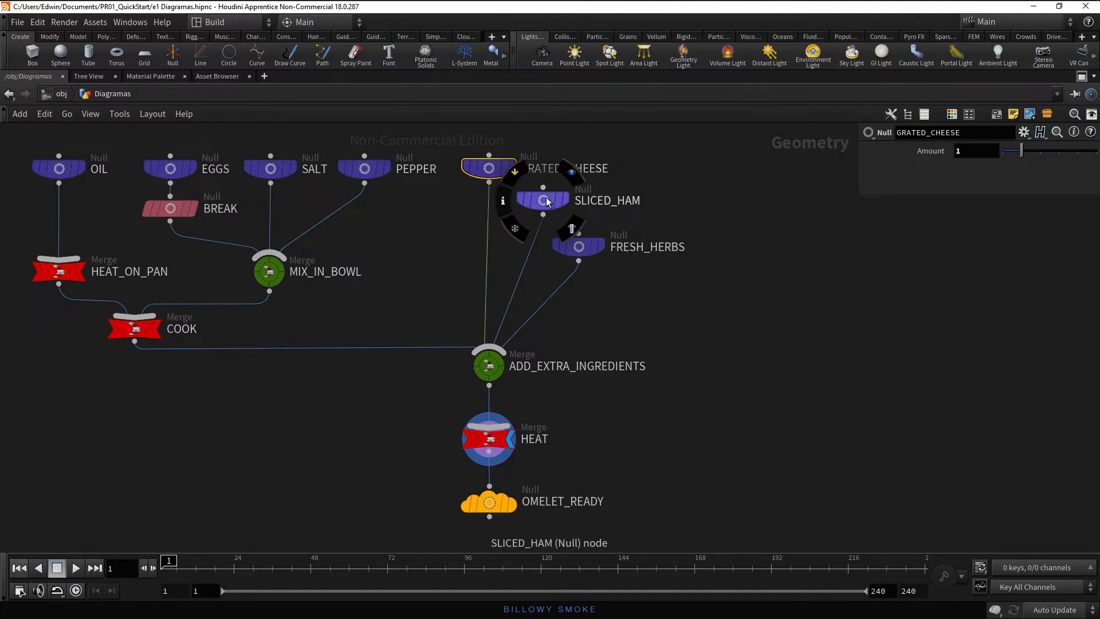
pyautogui.click(544, 200)
pyautogui.click(578, 246)
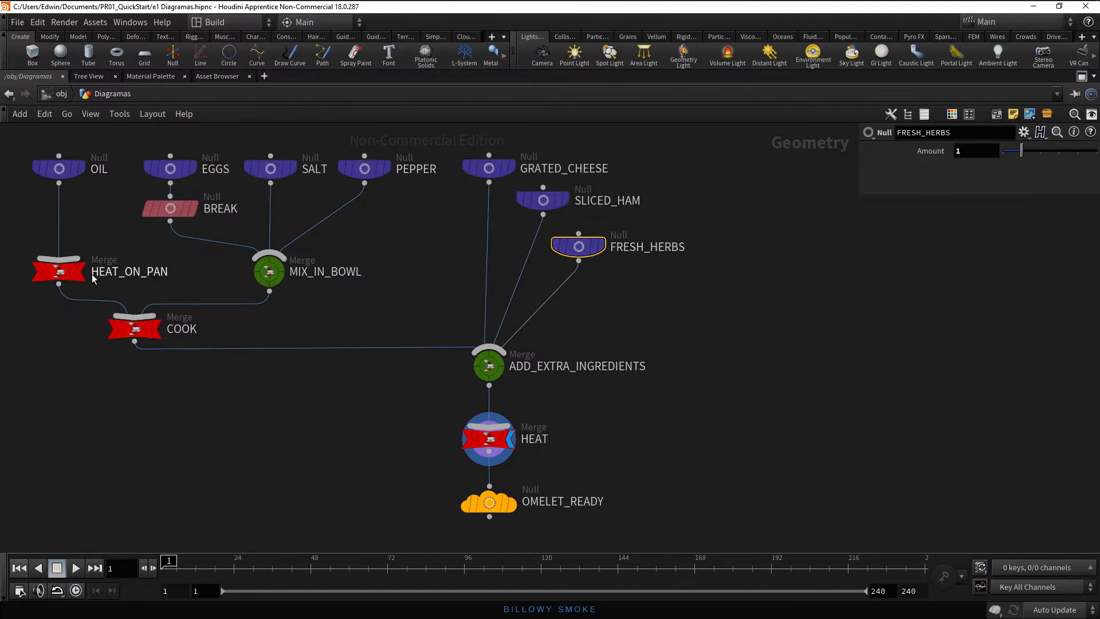
# Follow the omelet diagram's processing nodes from HEAT_ON_PAN and MIX_IN_BOWL through COOK, ADD_EXTRA_INGREDIENTS and HEAT to OMELET_READY.
pyautogui.click(60, 272)
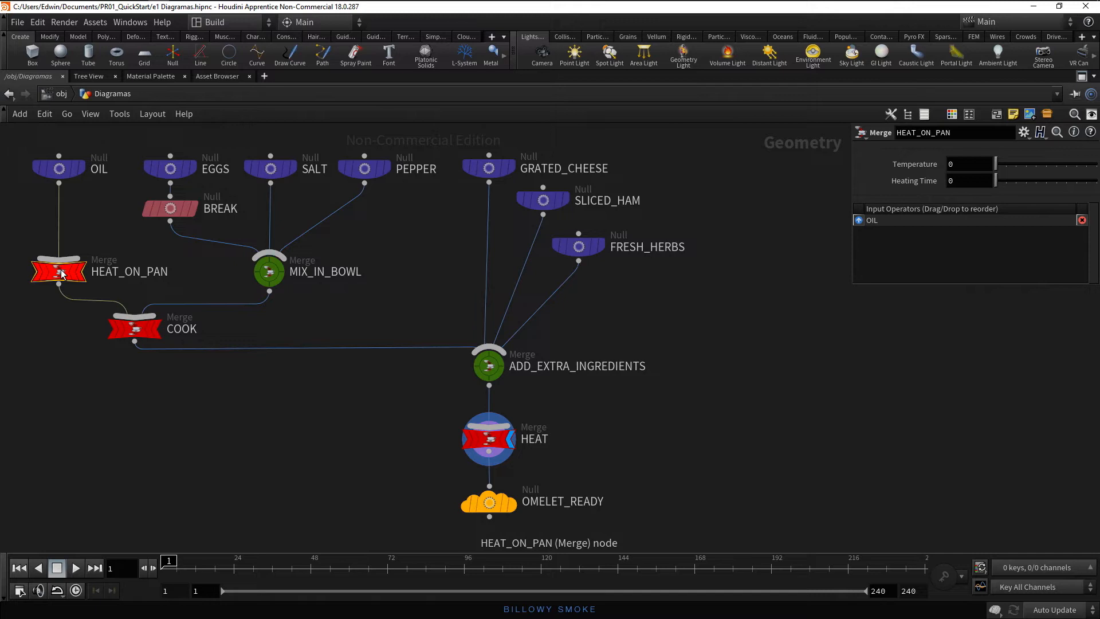
pyautogui.click(272, 274)
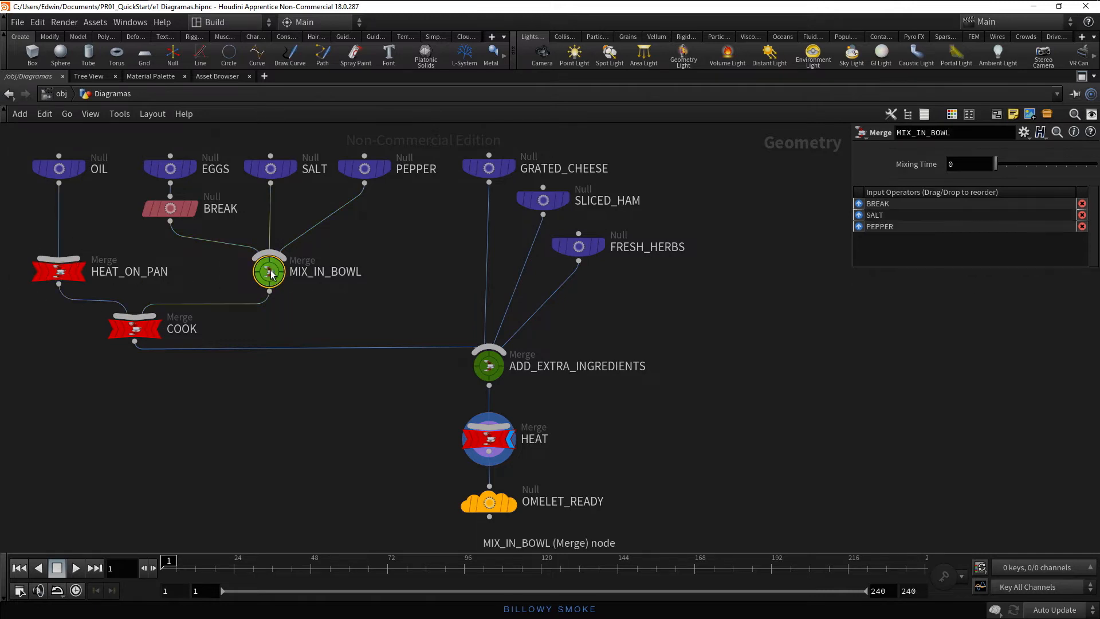
pyautogui.click(138, 331)
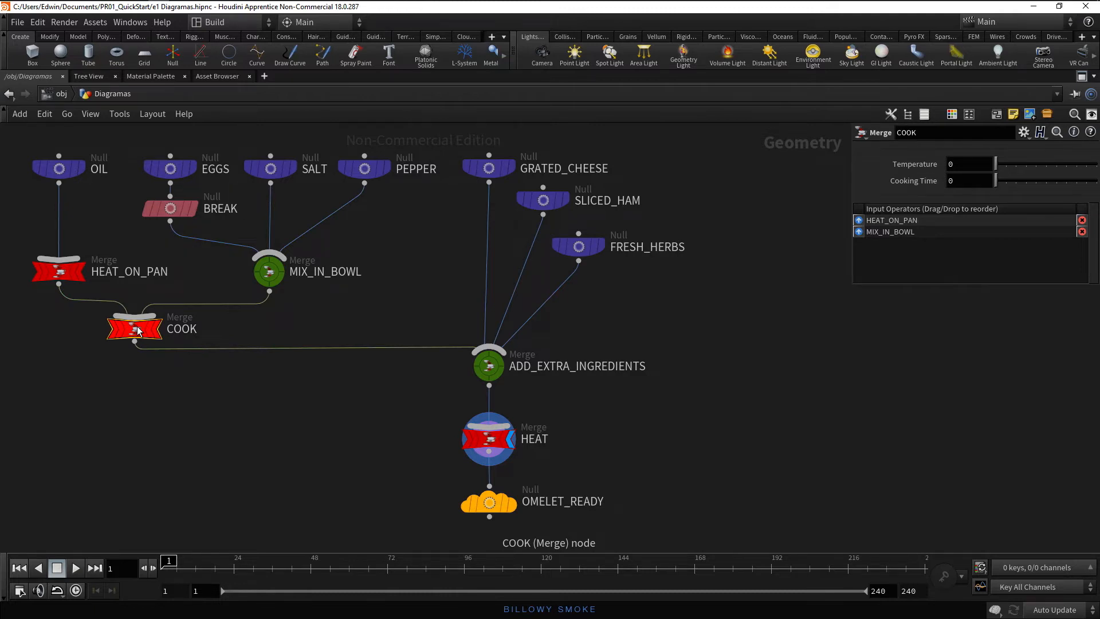
pyautogui.click(493, 367)
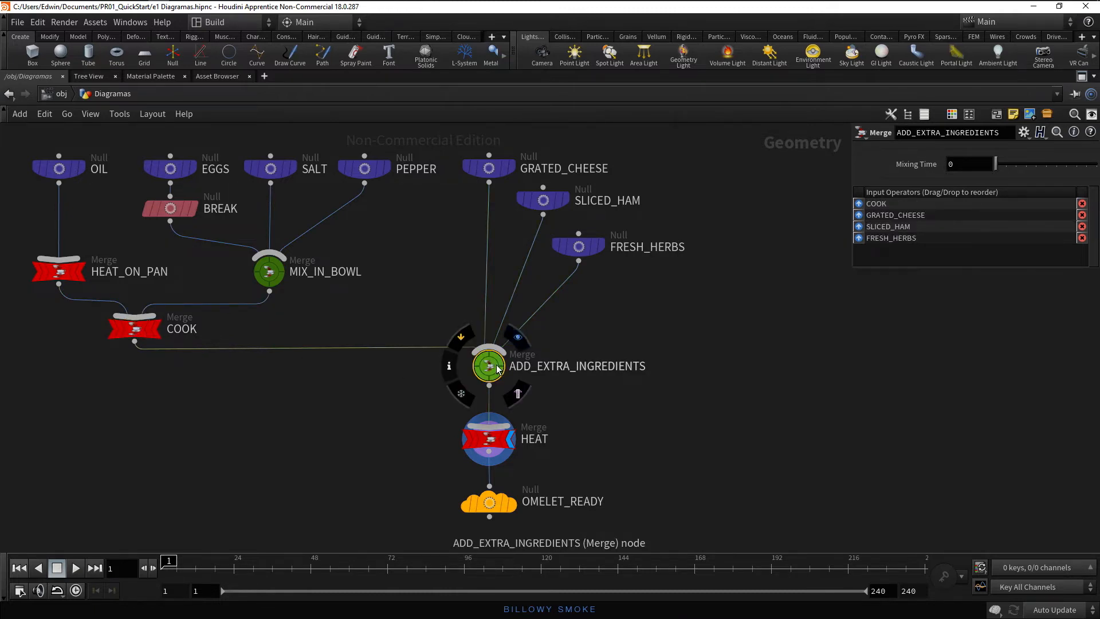
pyautogui.click(490, 440)
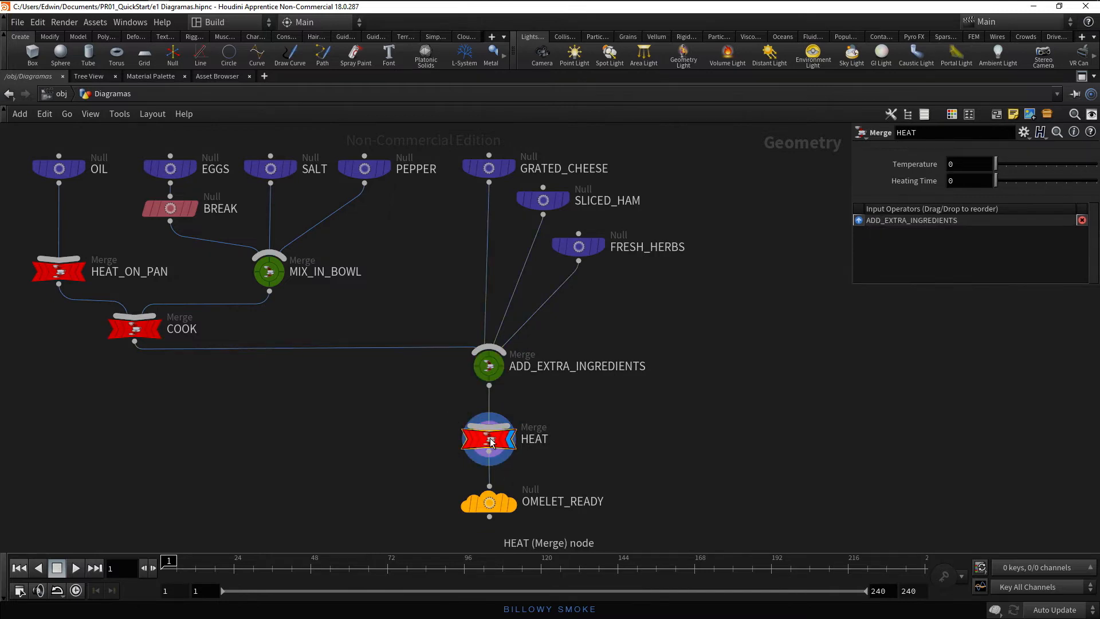
pyautogui.click(491, 500)
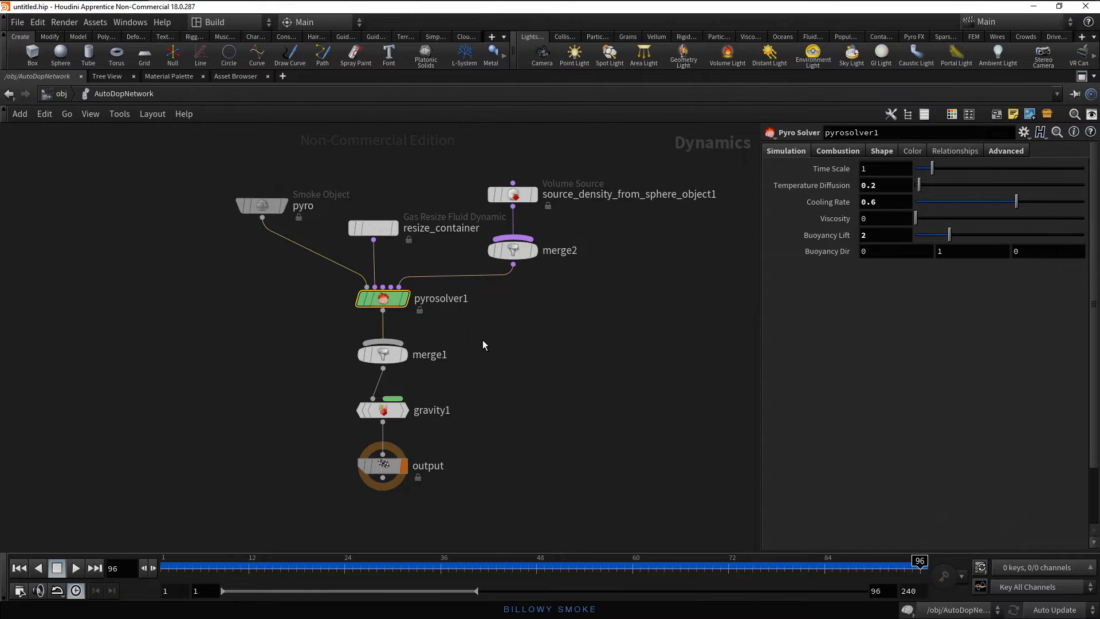
# Line up the pyro node with the volume source node, and inspect the parameters of pyro, the volume source and pyrosolver1.
pyautogui.click(261, 206)
pyautogui.moveTo(261, 210); pyautogui.dragTo(260, 196)
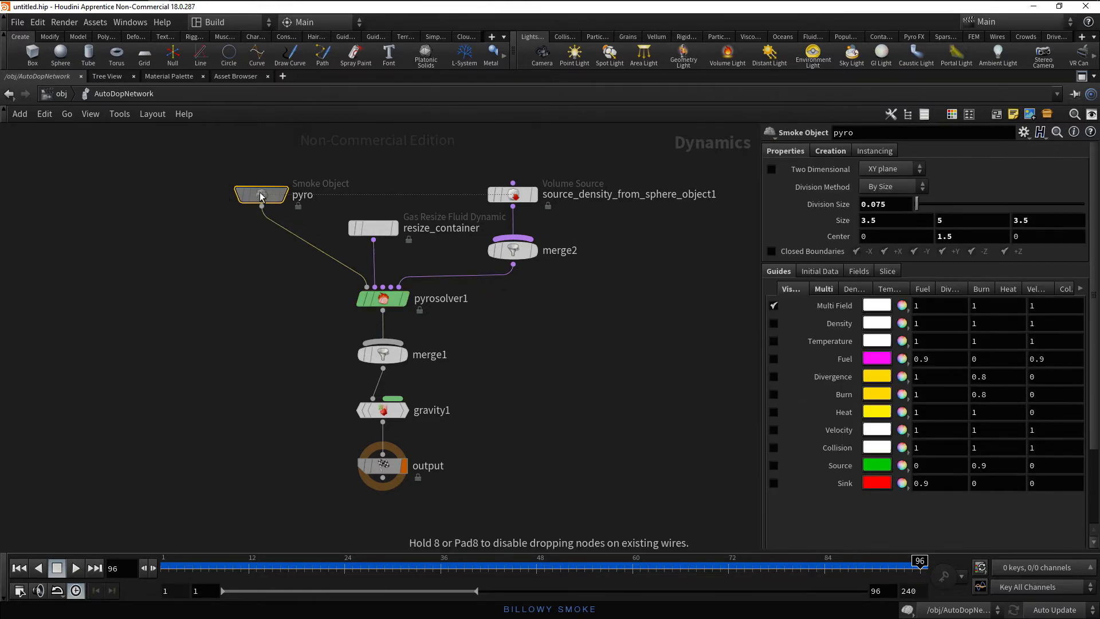
pyautogui.click(520, 198)
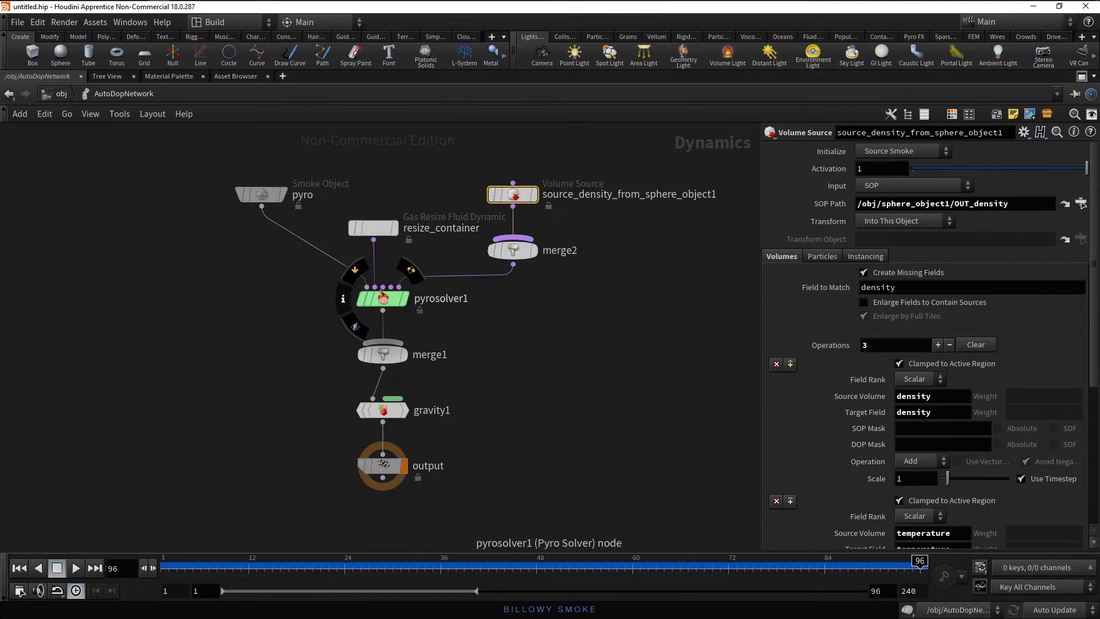
pyautogui.click(383, 297)
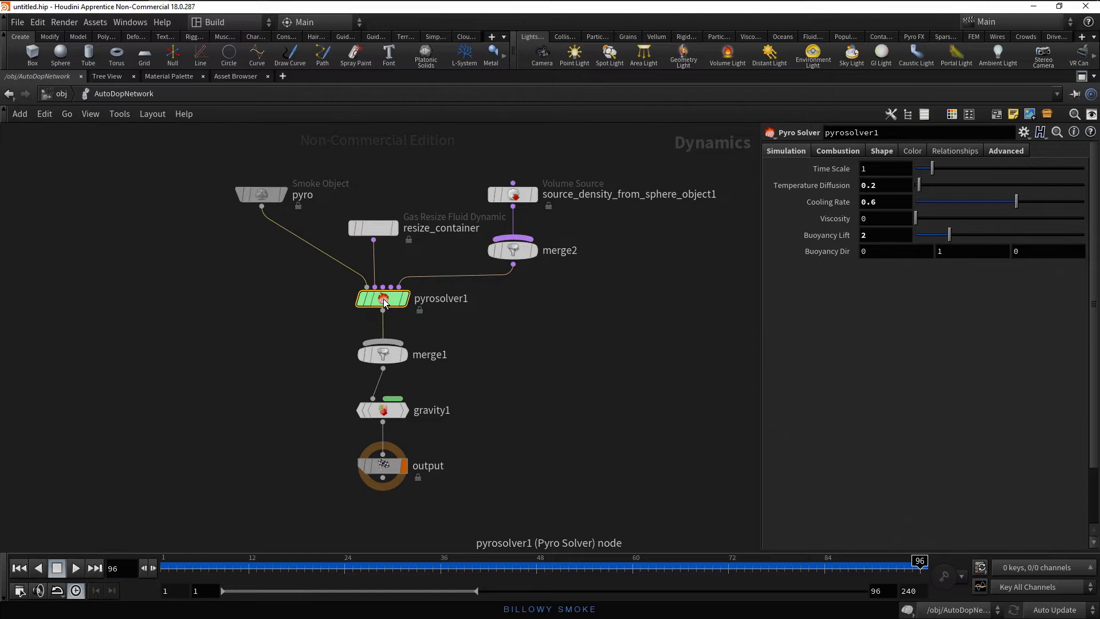
# Set the pyro smoke object's Division Size to 0.04 and restore the normal pane layout.
pyautogui.click(265, 196)
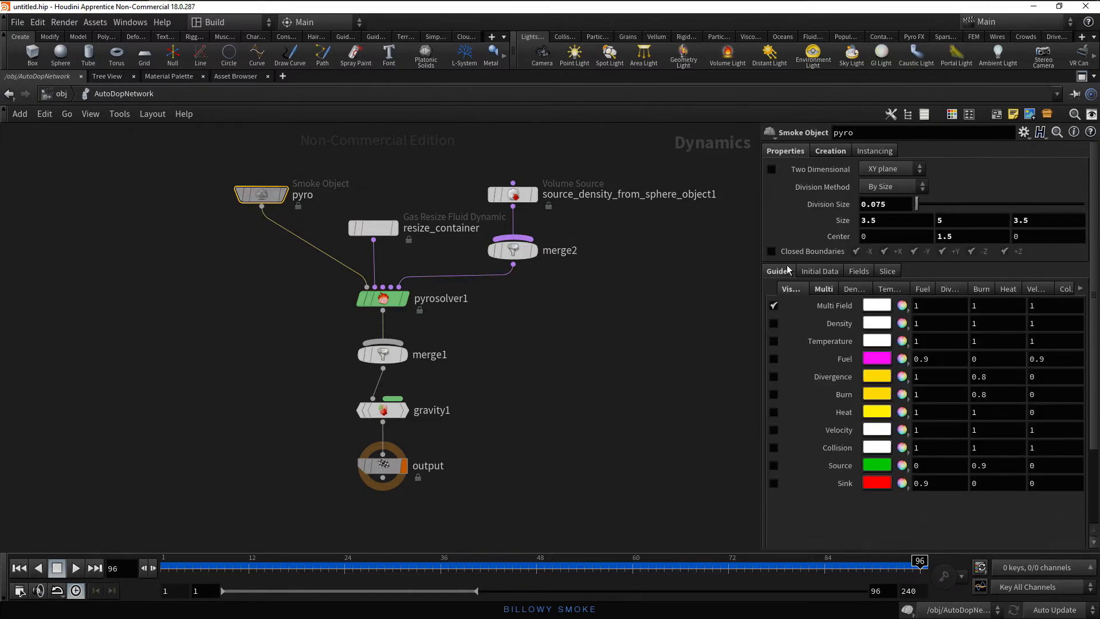
pyautogui.click(875, 204)
pyautogui.click(877, 204)
pyautogui.moveTo(876, 203); pyautogui.dragTo(894, 204)
pyautogui.write('4')
pyautogui.press('Return')
pyautogui.click(1082, 77)
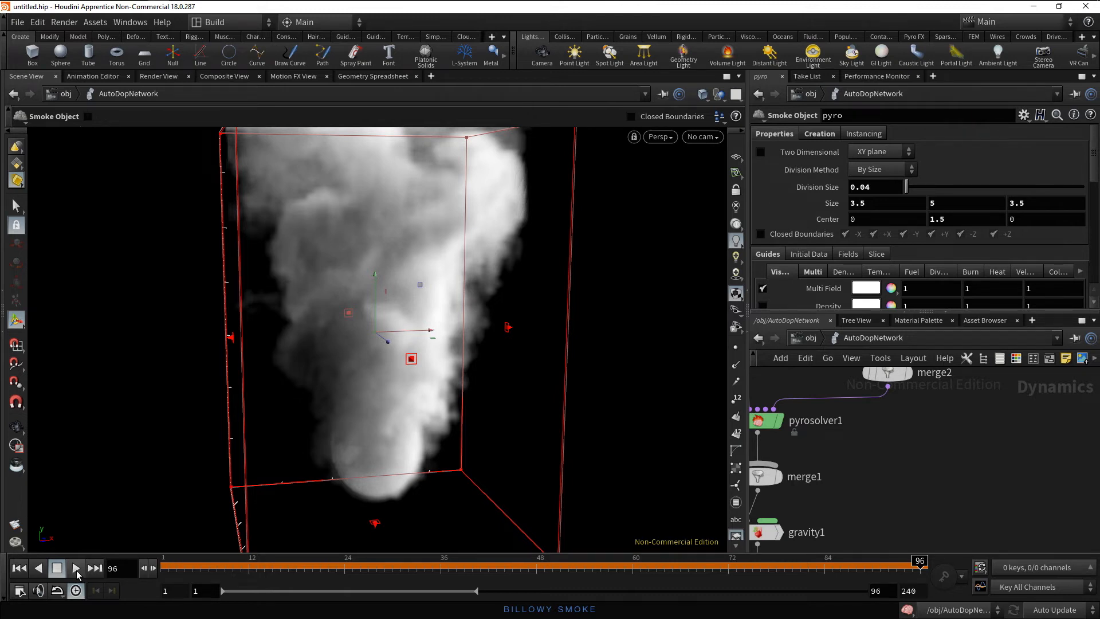
# Return to frame 1, reposition the view of the smoke container, and frame the whole simulation network.
pyautogui.click(19, 567)
pyautogui.press('Escape')
pyautogui.moveTo(441, 343); pyautogui.dragTo(444, 369, button='middle')
pyautogui.press('Return')
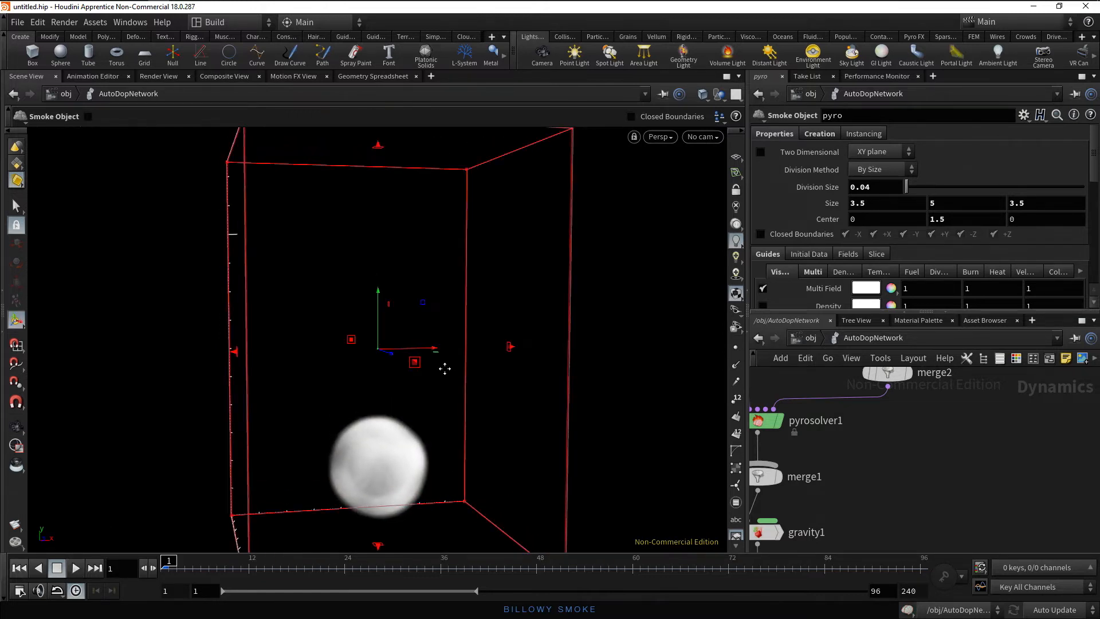
pyautogui.press('h')
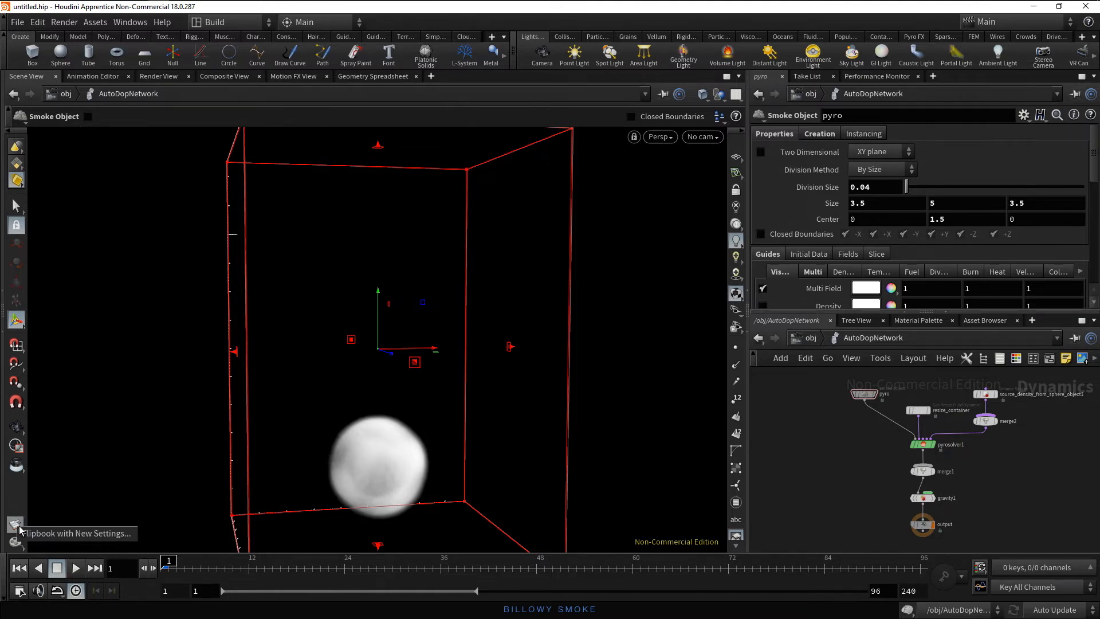
# Render a flipbook of the current viewport to MPlay for frames 1 to 96.
pyautogui.click(55, 532)
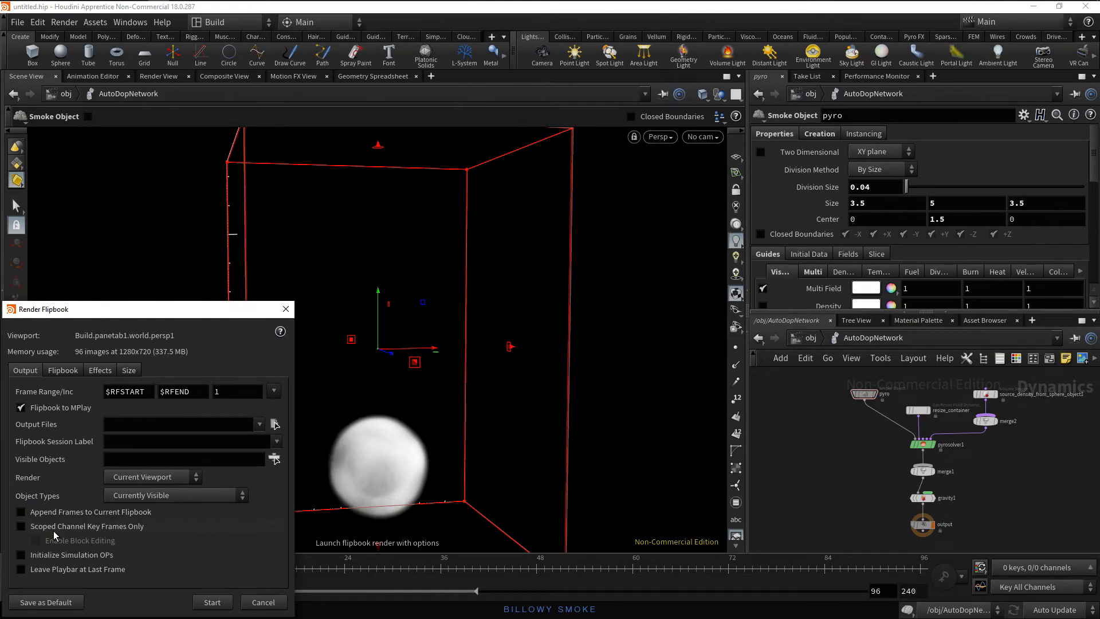
pyautogui.doubleClick(146, 392)
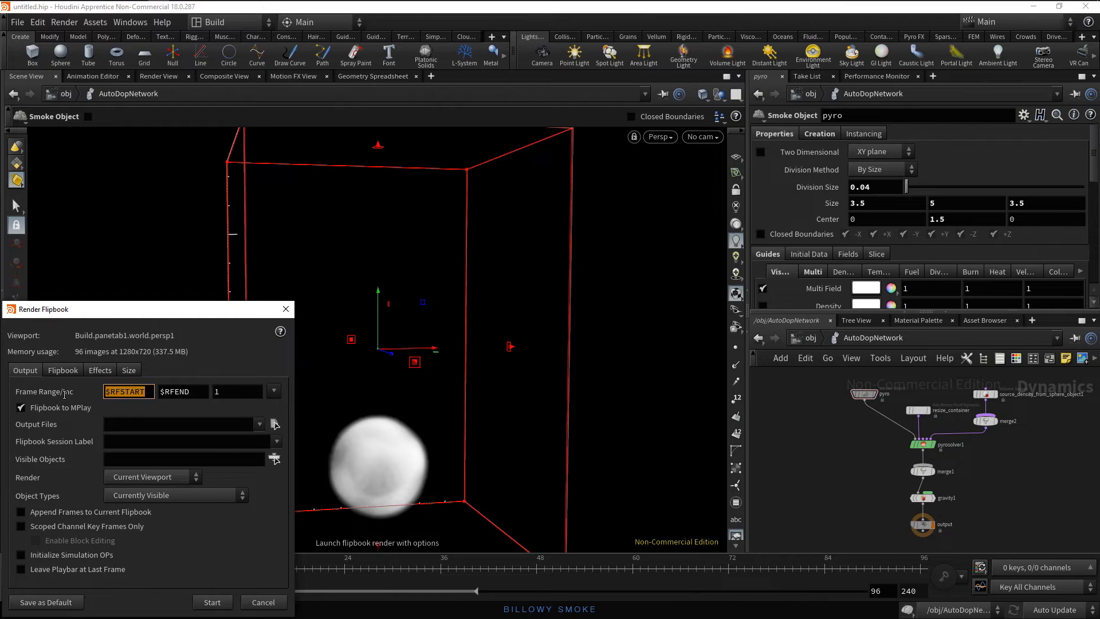
pyautogui.write('1')
pyautogui.press('Tab')
pyautogui.write('96')
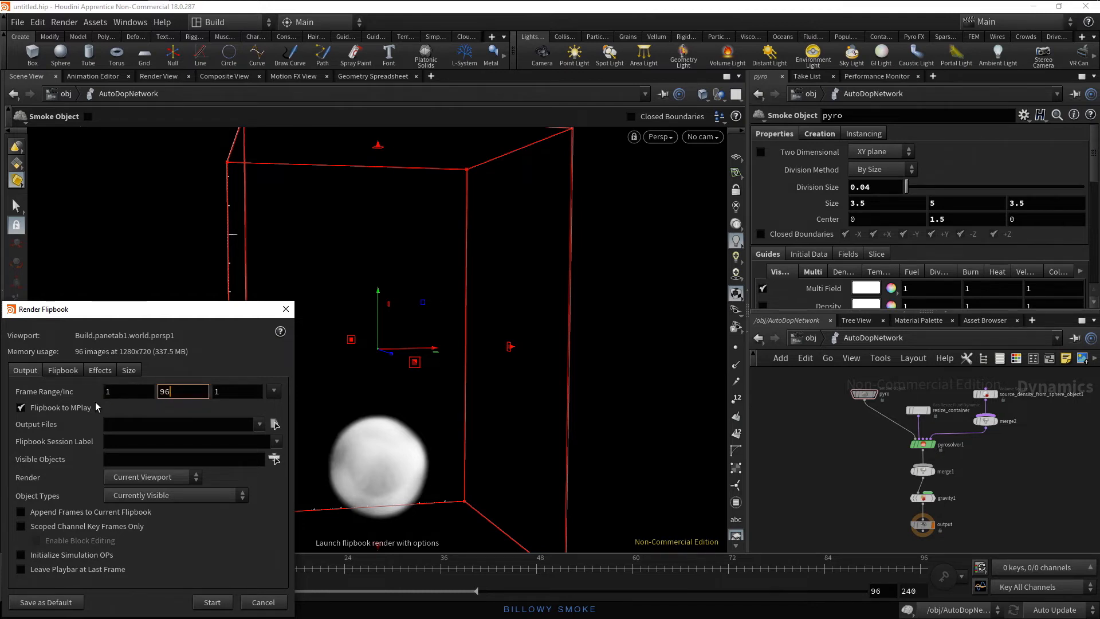
pyautogui.click(226, 606)
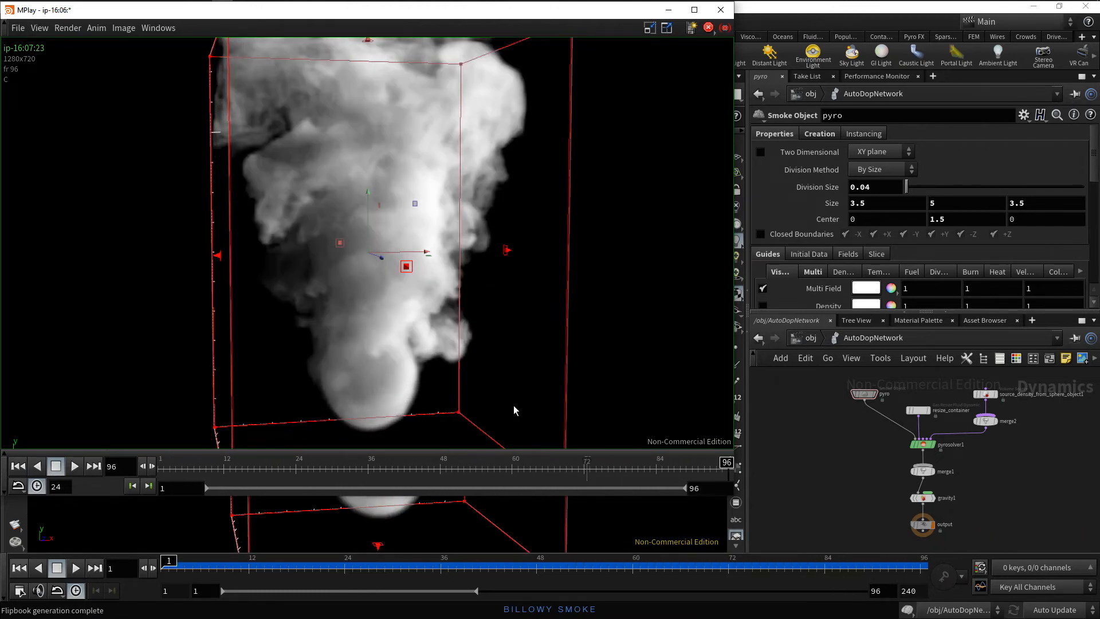
# Play the flipbook in MPlay, go to its last frame to examine the smoke, and close the player.
pyautogui.moveTo(392, 11); pyautogui.dragTo(446, 41)
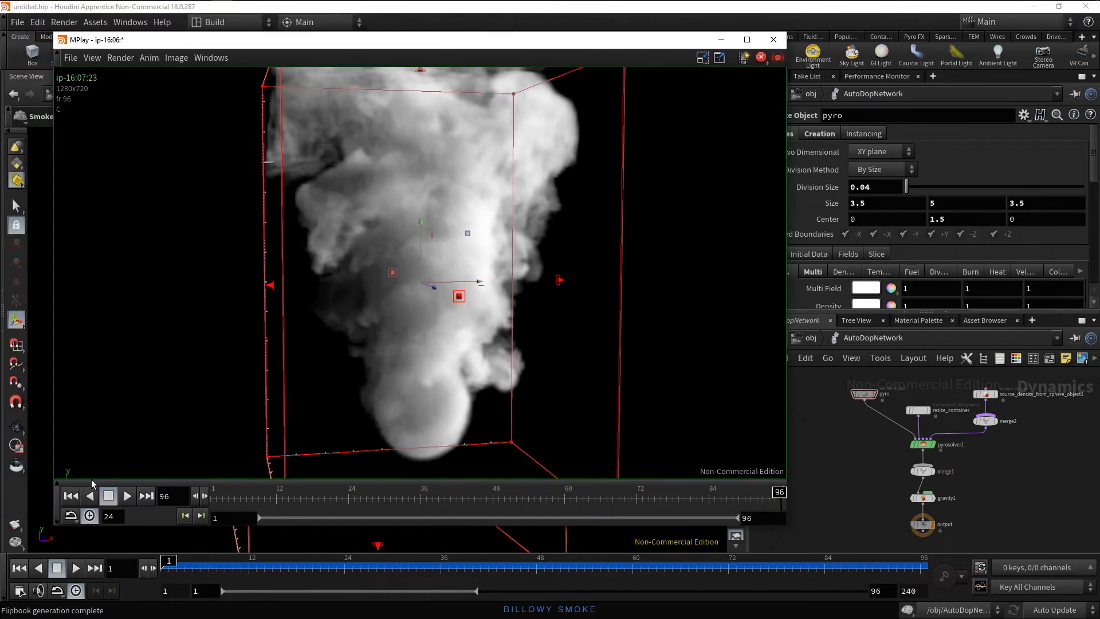
pyautogui.click(127, 497)
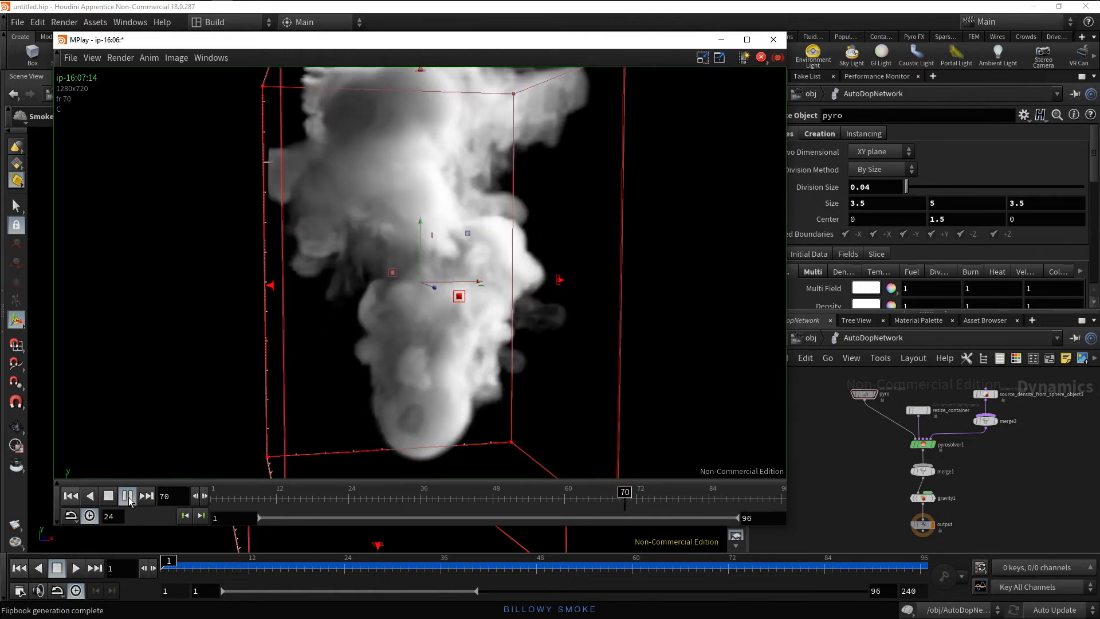
pyautogui.click(146, 496)
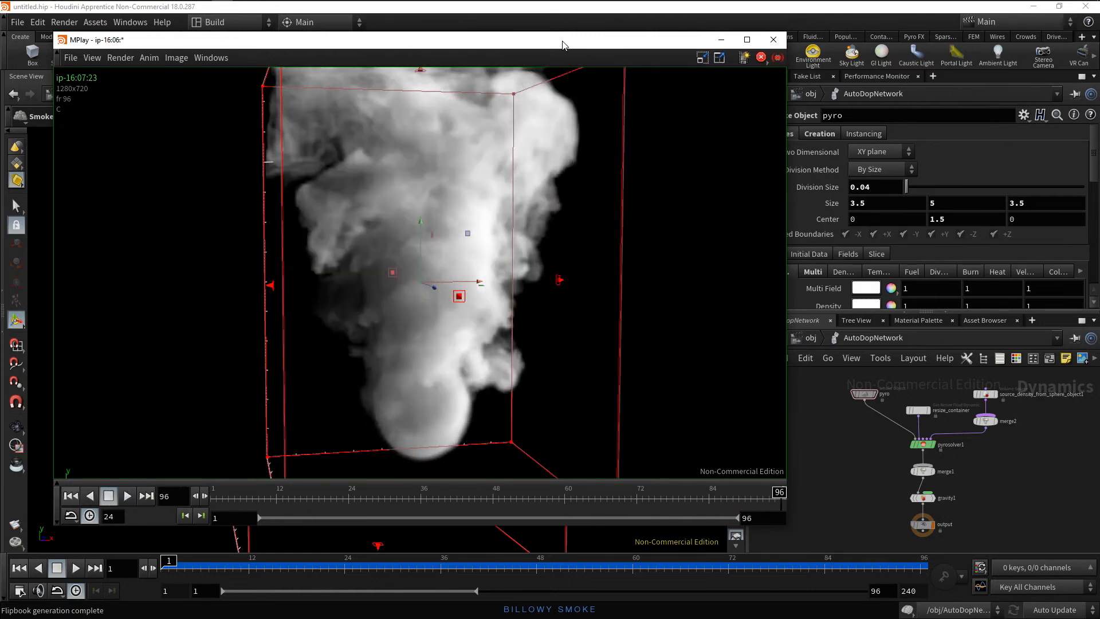
pyautogui.moveTo(562, 45); pyautogui.dragTo(580, 72)
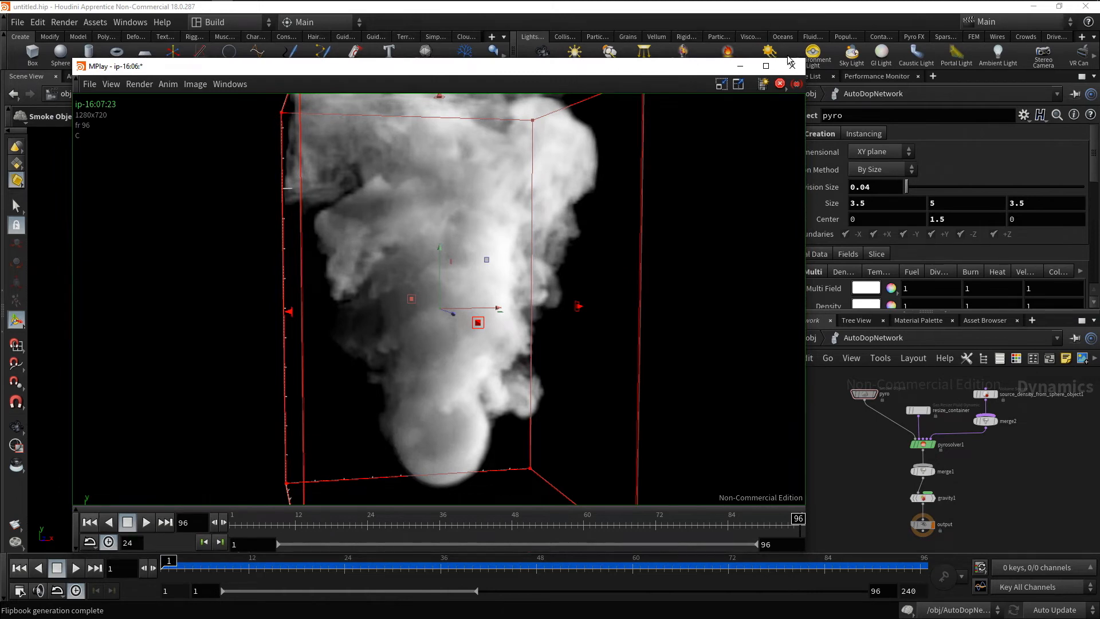
pyautogui.click(791, 65)
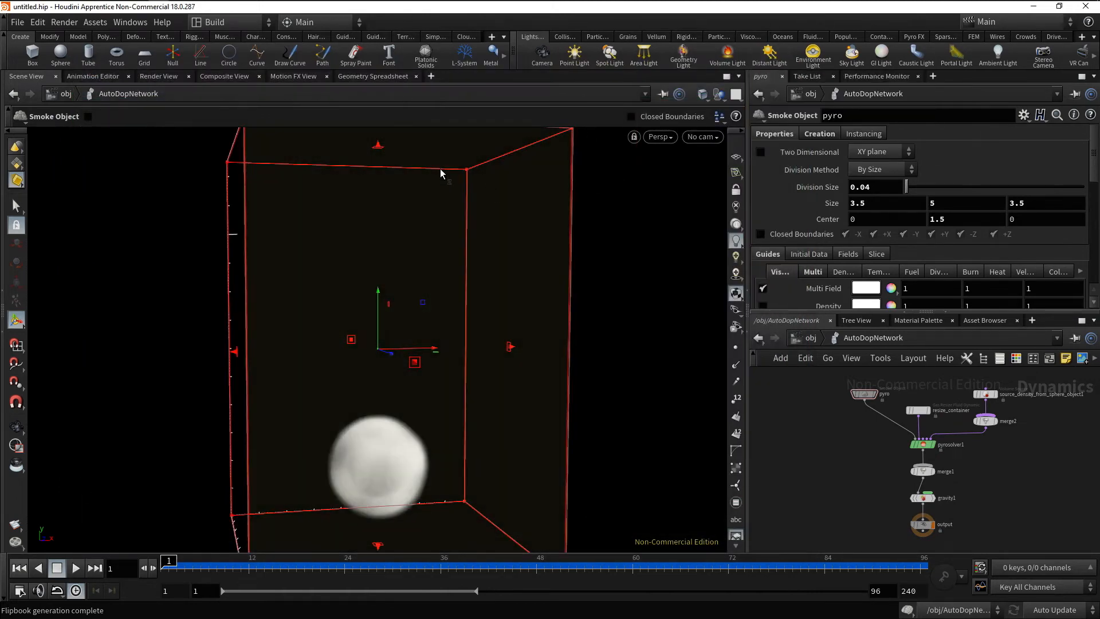
# Reload the current desktop layout and start a new scene, discarding the changes to the smoke scene.
pyautogui.click(238, 23)
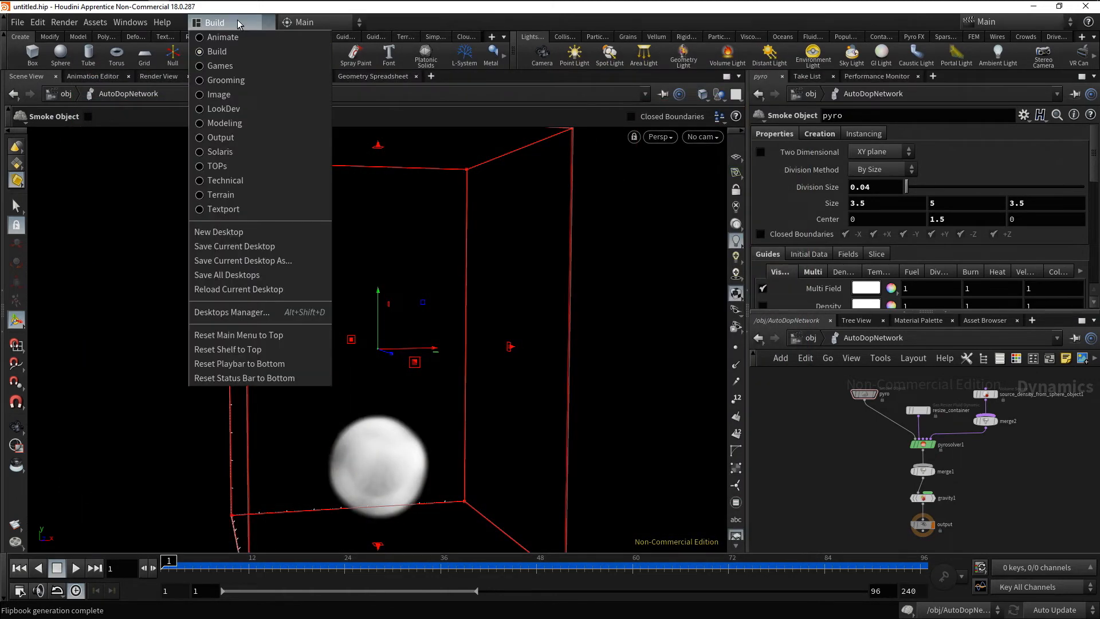
pyautogui.click(290, 289)
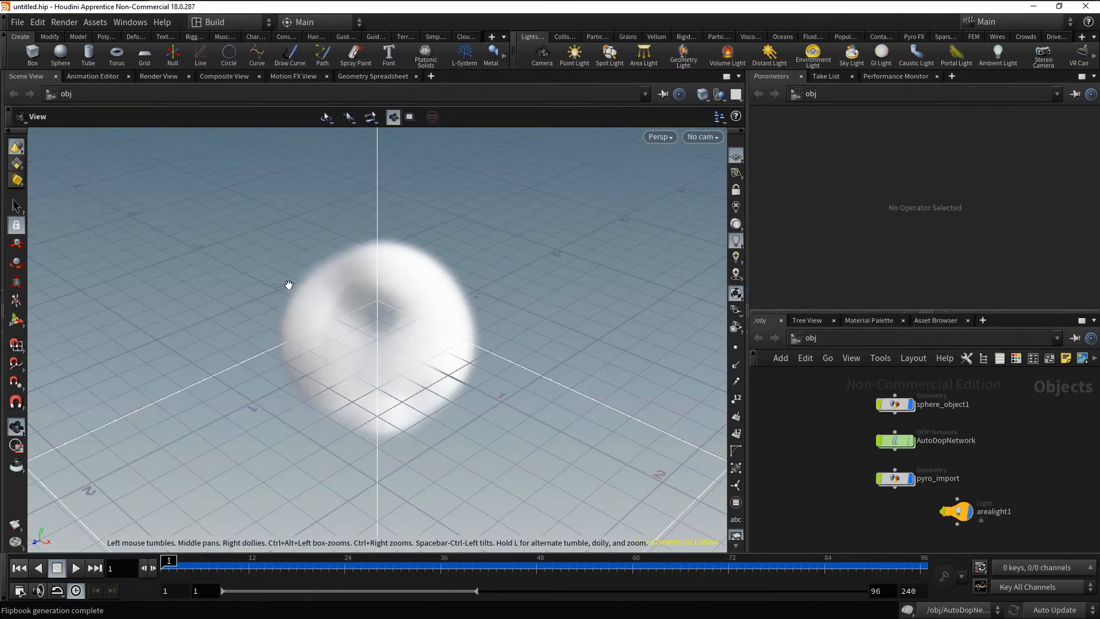
pyautogui.click(22, 23)
pyautogui.click(27, 40)
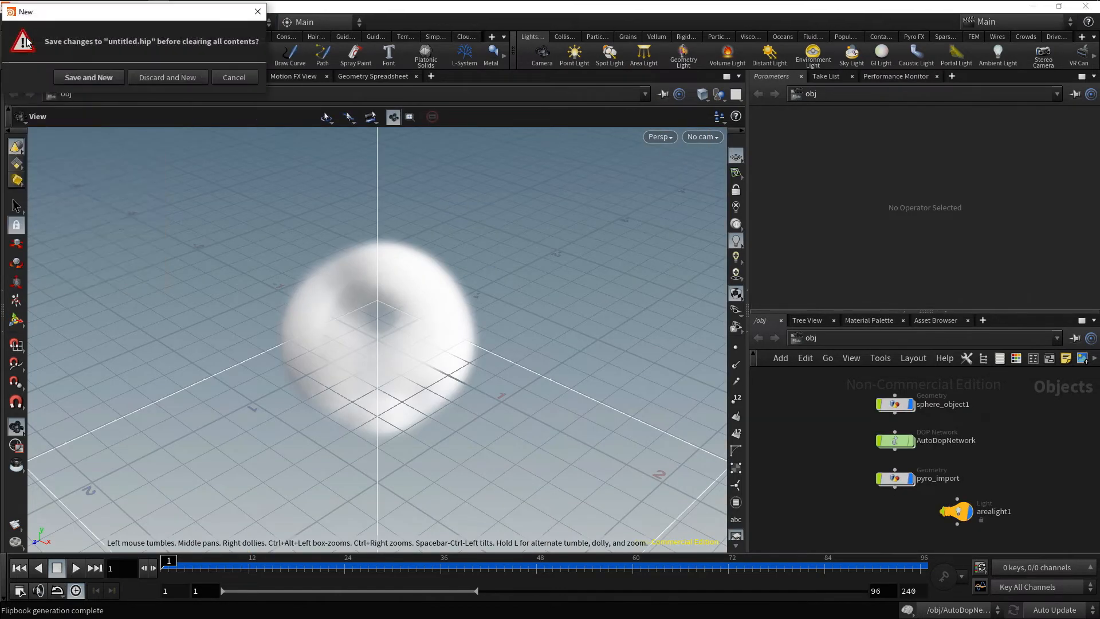
pyautogui.click(197, 79)
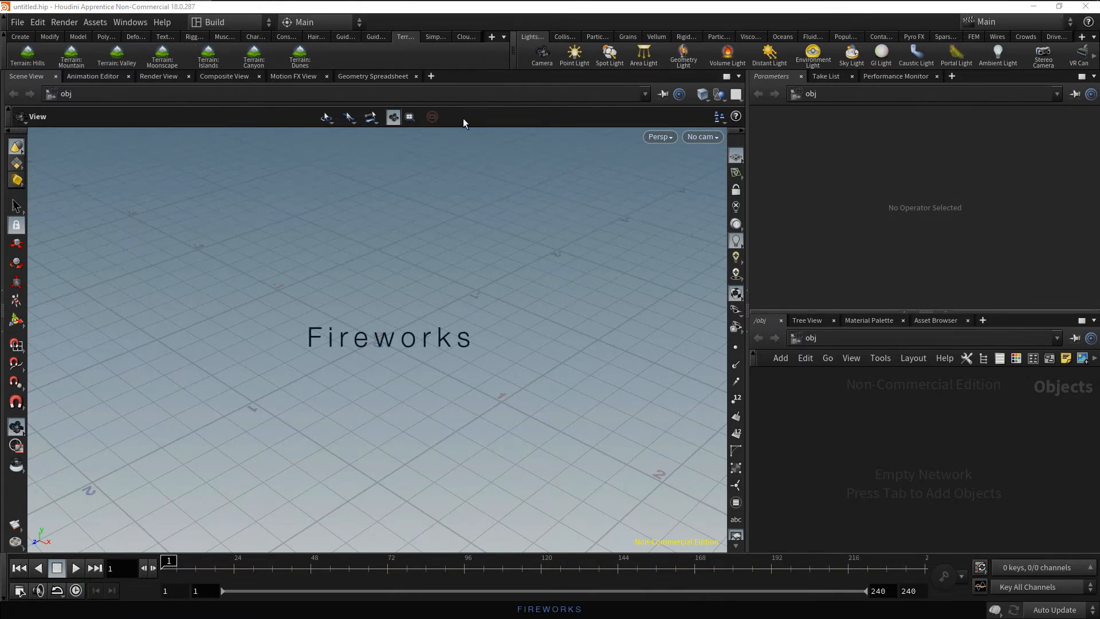
# Create a Fireworks particle effect at the origin and return to the object-level network.
pyautogui.click(594, 37)
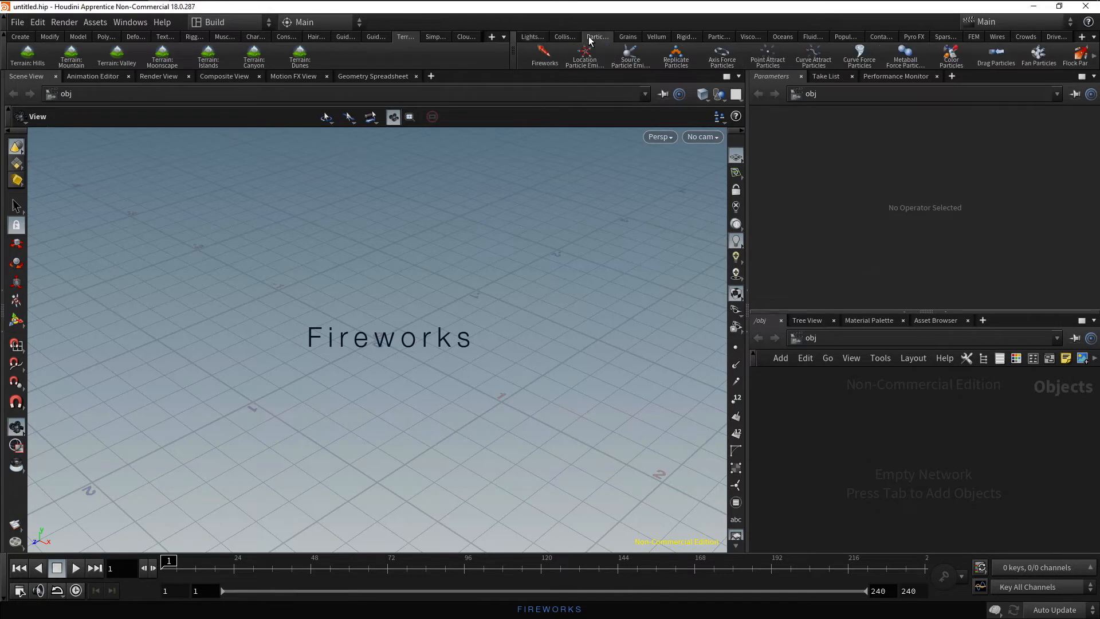
pyautogui.click(544, 55)
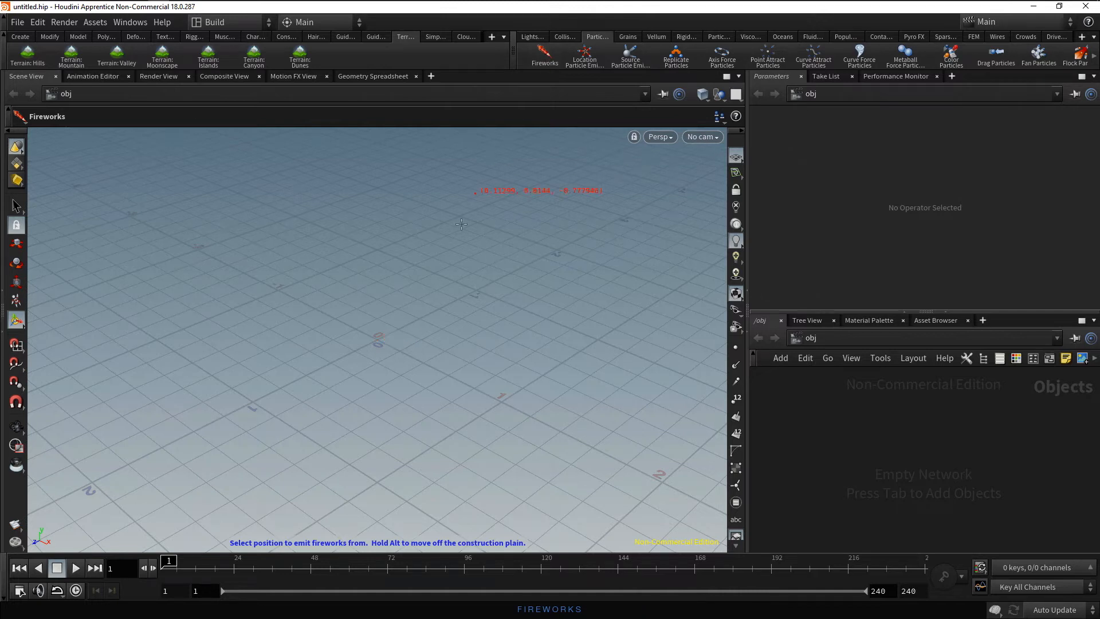
pyautogui.click(446, 298)
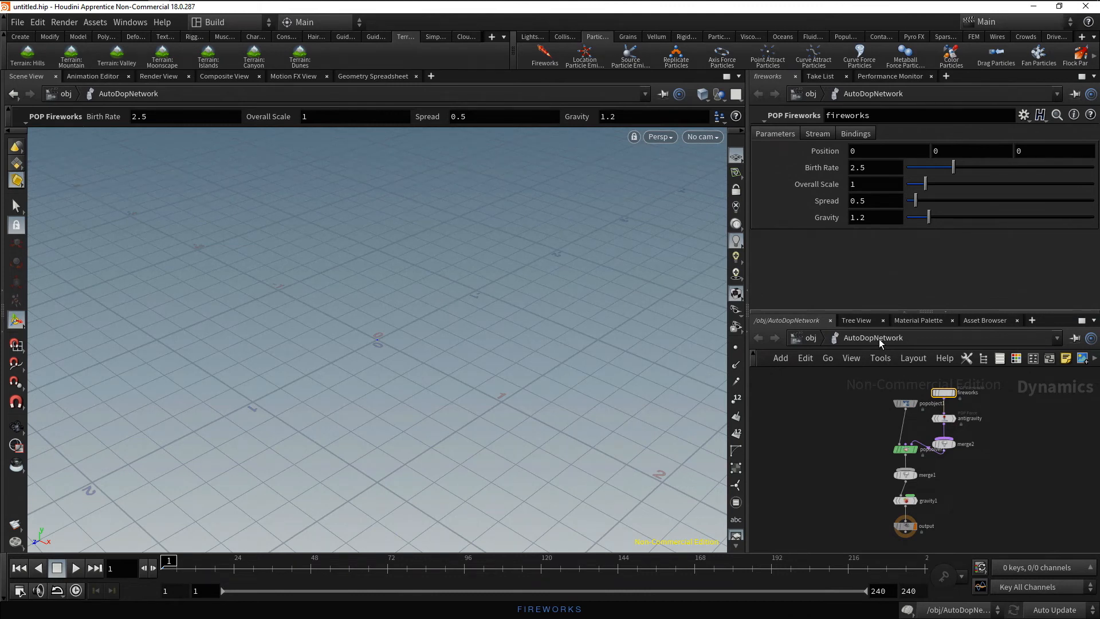
pyautogui.click(813, 338)
pyautogui.click(850, 452)
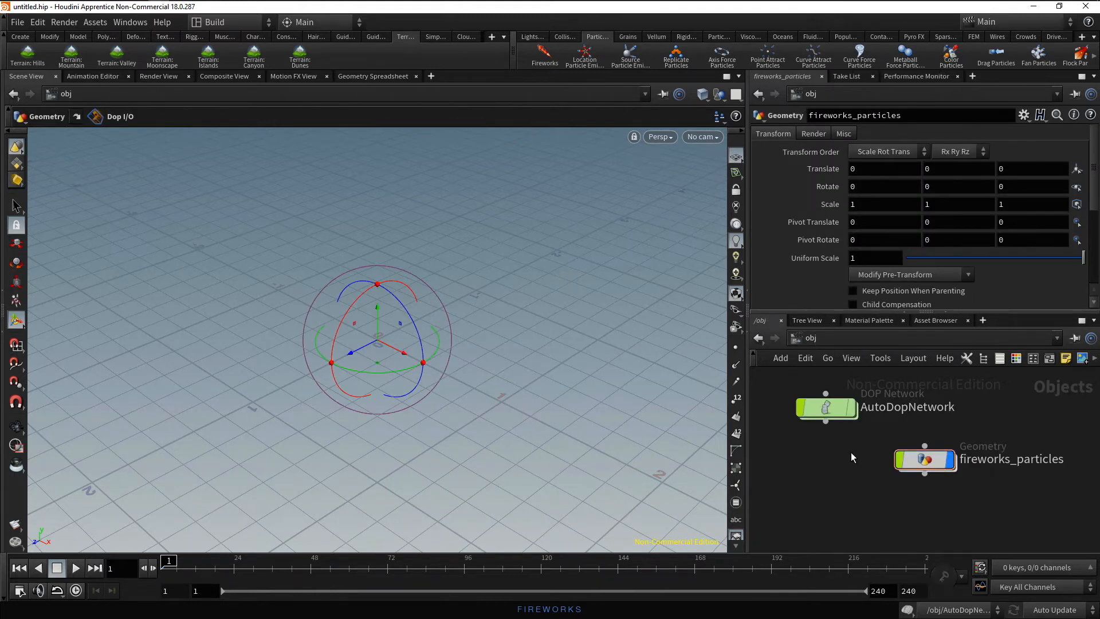
# Play the fireworks simulation, rewind it to the first frame, and replay it to examine the particles.
pyautogui.press('h')
pyautogui.click(78, 573)
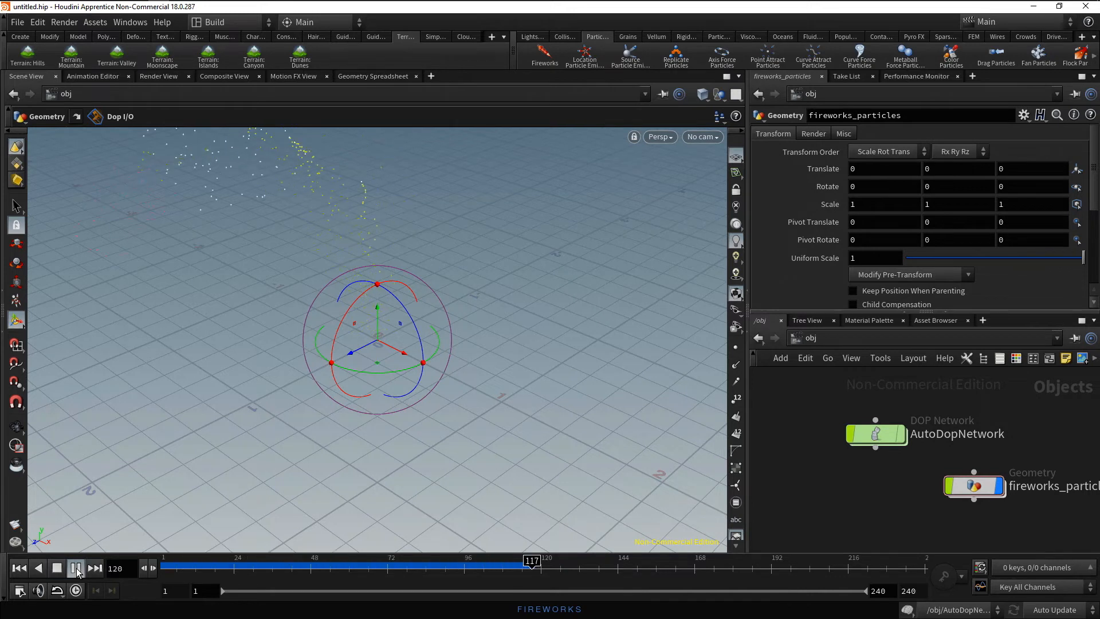
pyautogui.click(76, 568)
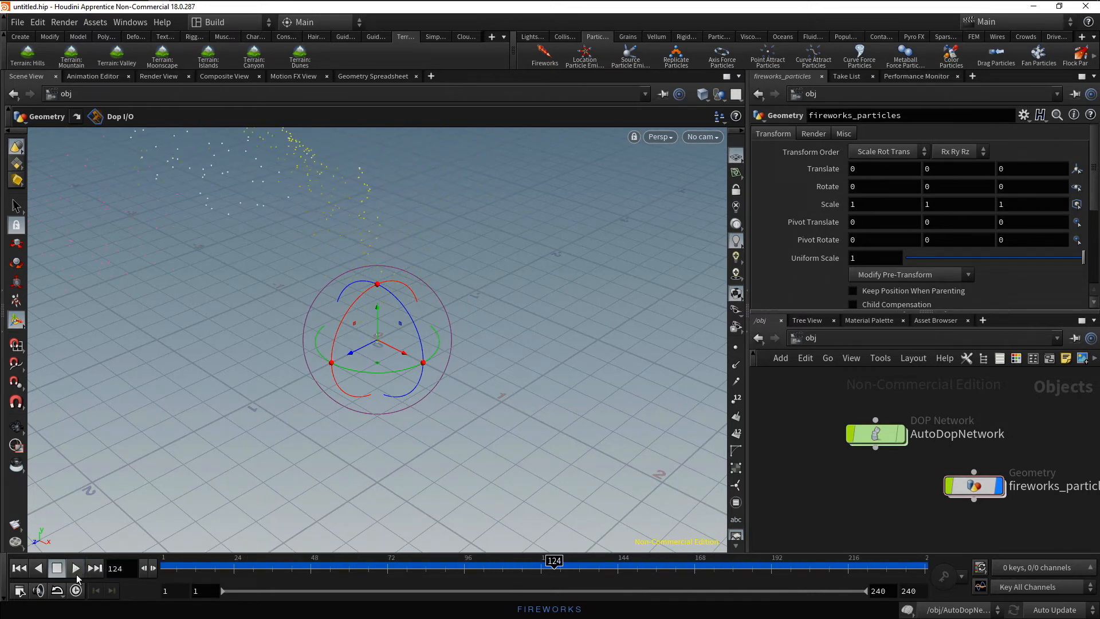
pyautogui.click(19, 568)
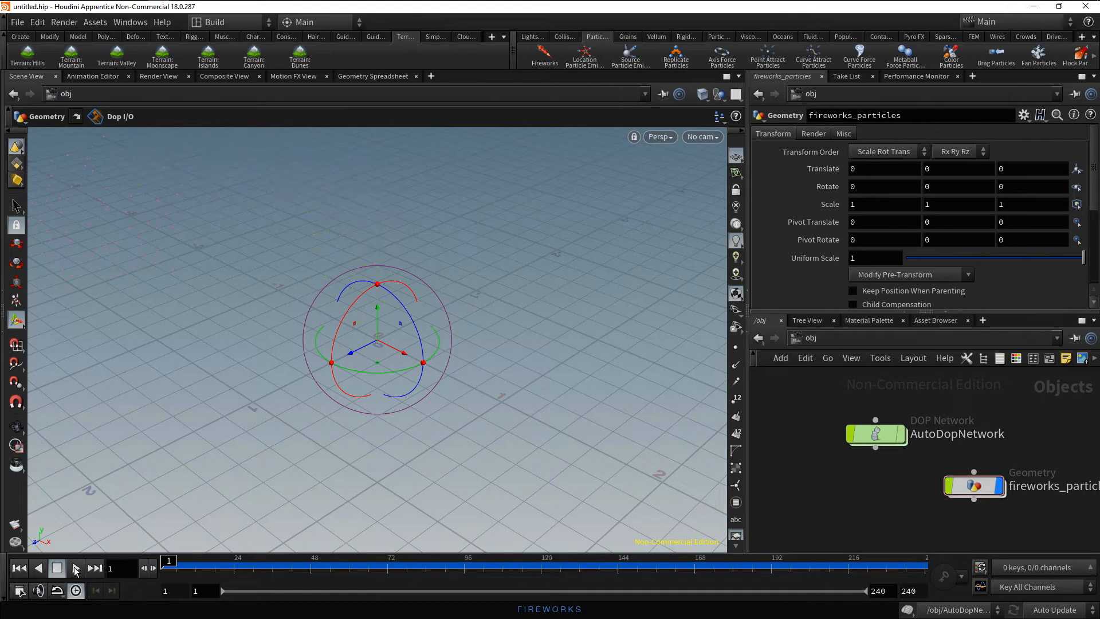
pyautogui.click(76, 568)
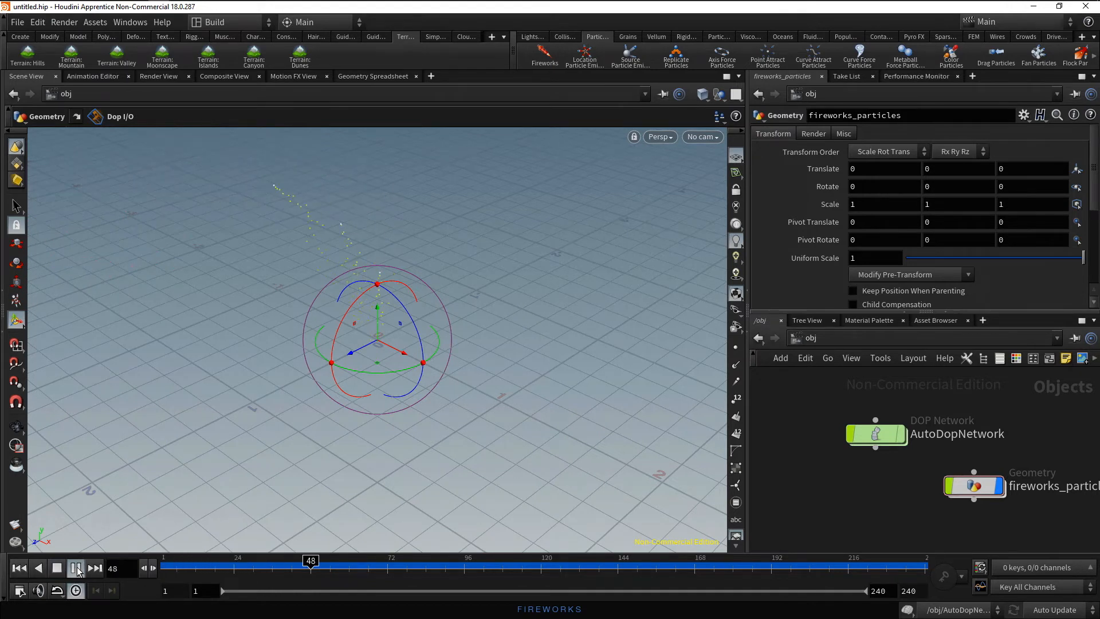
pyautogui.click(76, 568)
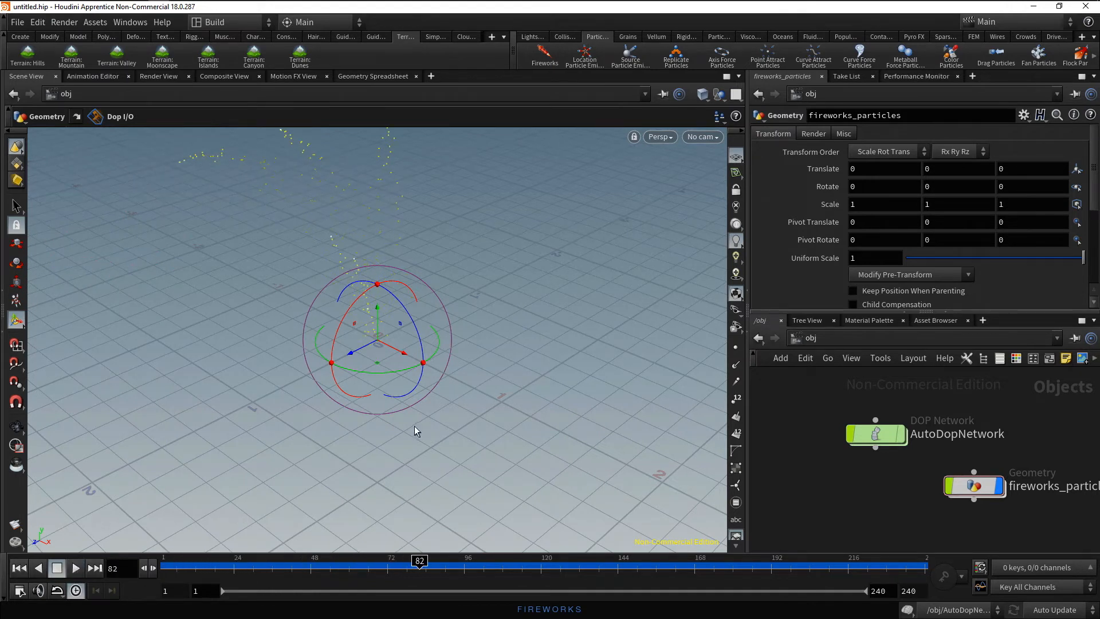
# Set the viewport's background color scheme to Dark in the display options and close them.
pyautogui.press('d')
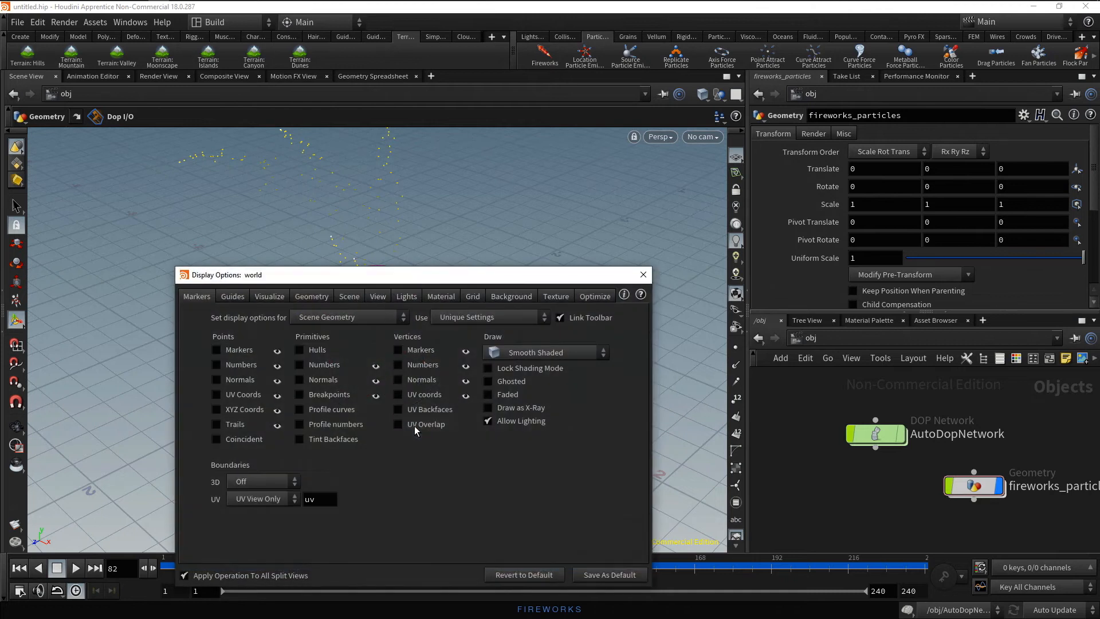
pyautogui.click(511, 296)
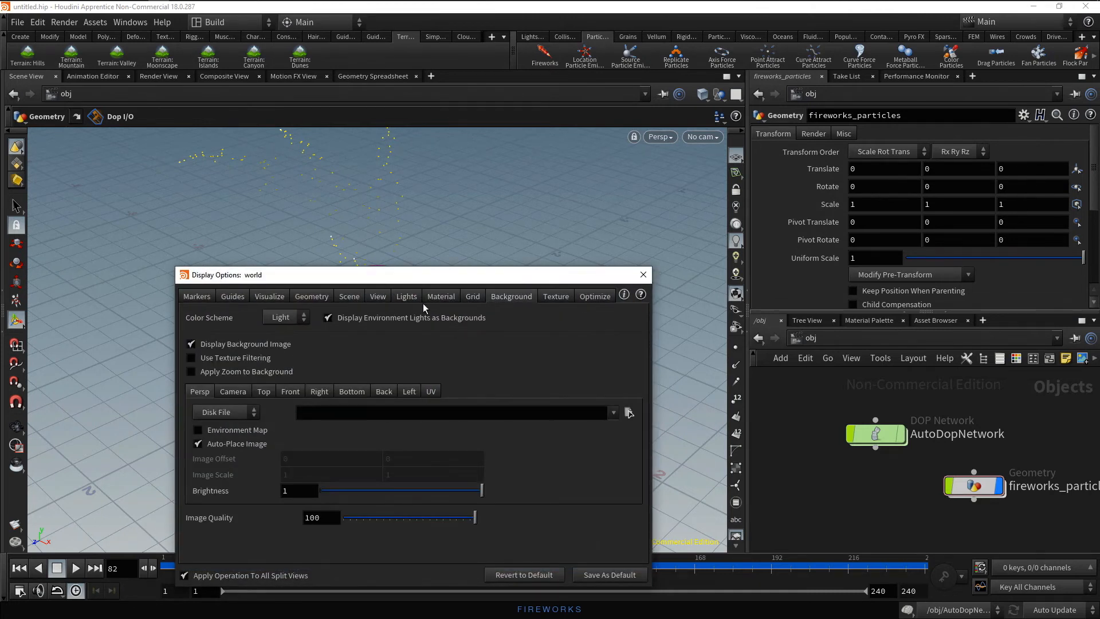
pyautogui.click(289, 318)
pyautogui.click(277, 346)
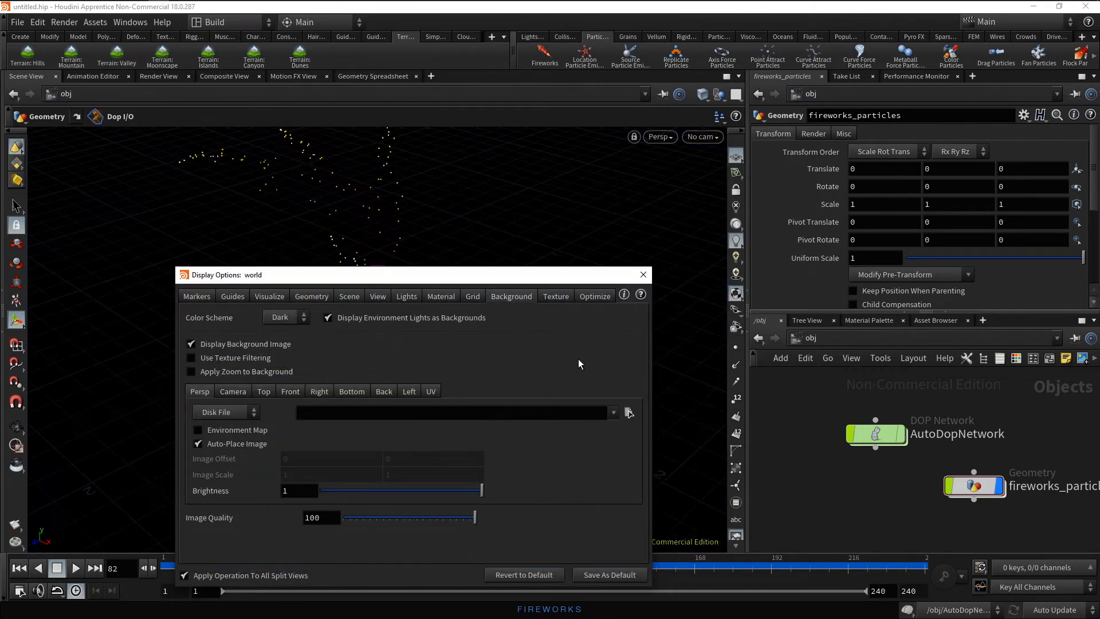
pyautogui.click(643, 274)
pyautogui.press('Escape')
# Lower the viewing angle to see the fireworks from the side and replay the simulation from the first frame.
pyautogui.moveTo(521, 407); pyautogui.dragTo(512, 485)
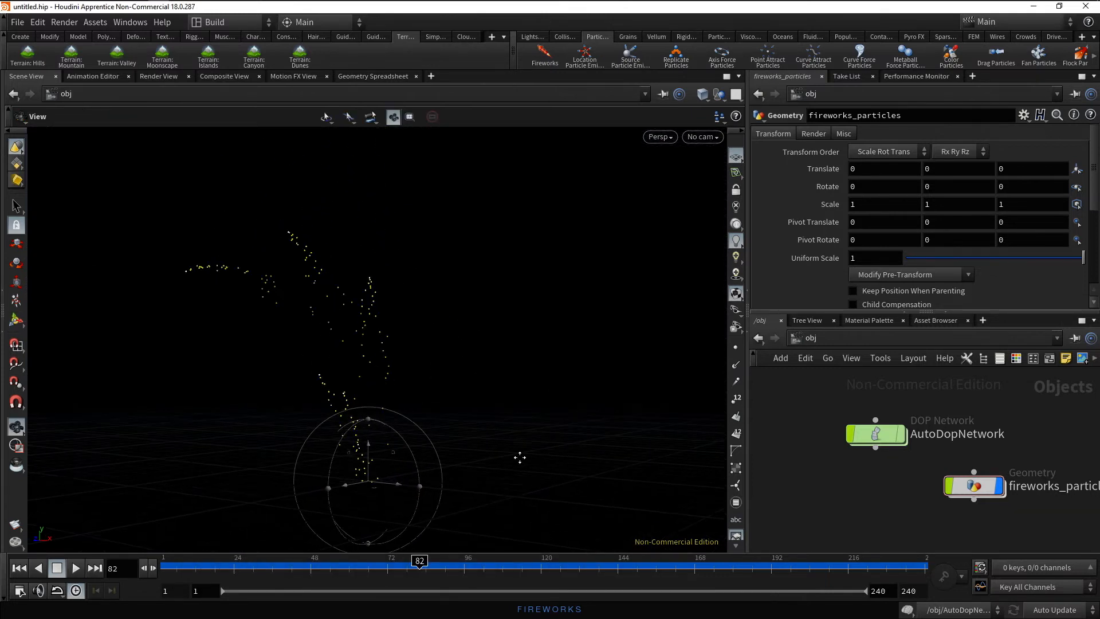
pyautogui.keyDown('alt'); pyautogui.moveTo(518, 457); pyautogui.dragTo(531, 462, button='middle'); pyautogui.keyUp('alt')
pyautogui.click(19, 568)
pyautogui.click(76, 568)
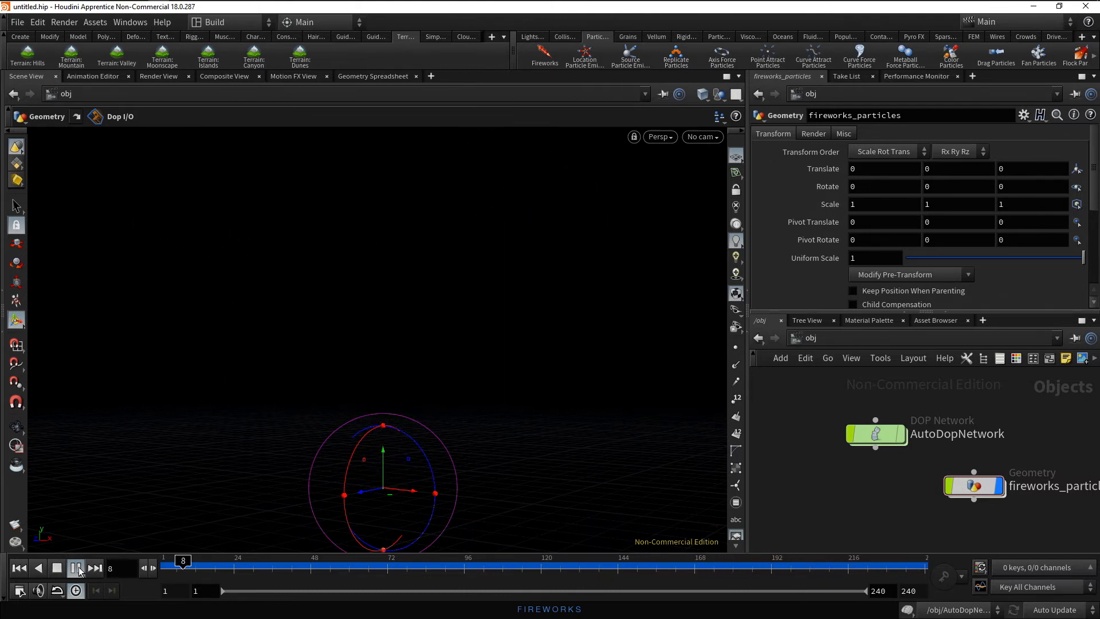
pyautogui.click(78, 567)
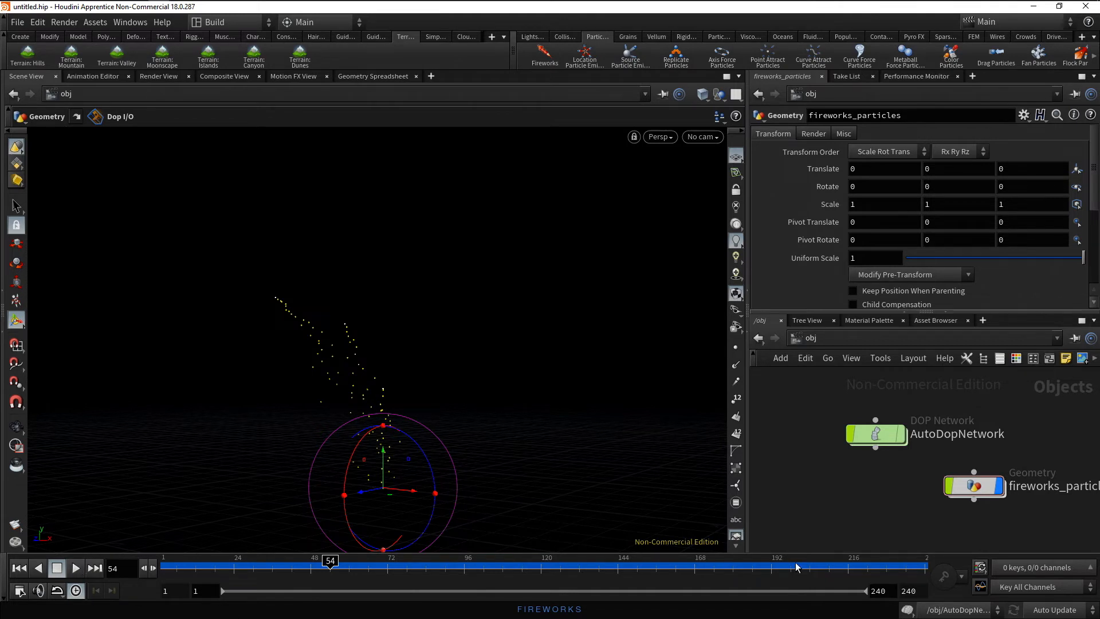
# Align the AutoDopNetwork node directly above the fireworks_particles node in the object network.
pyautogui.moveTo(894, 467); pyautogui.dragTo(828, 465, button='middle')
pyautogui.moveTo(816, 445); pyautogui.dragTo(914, 437)
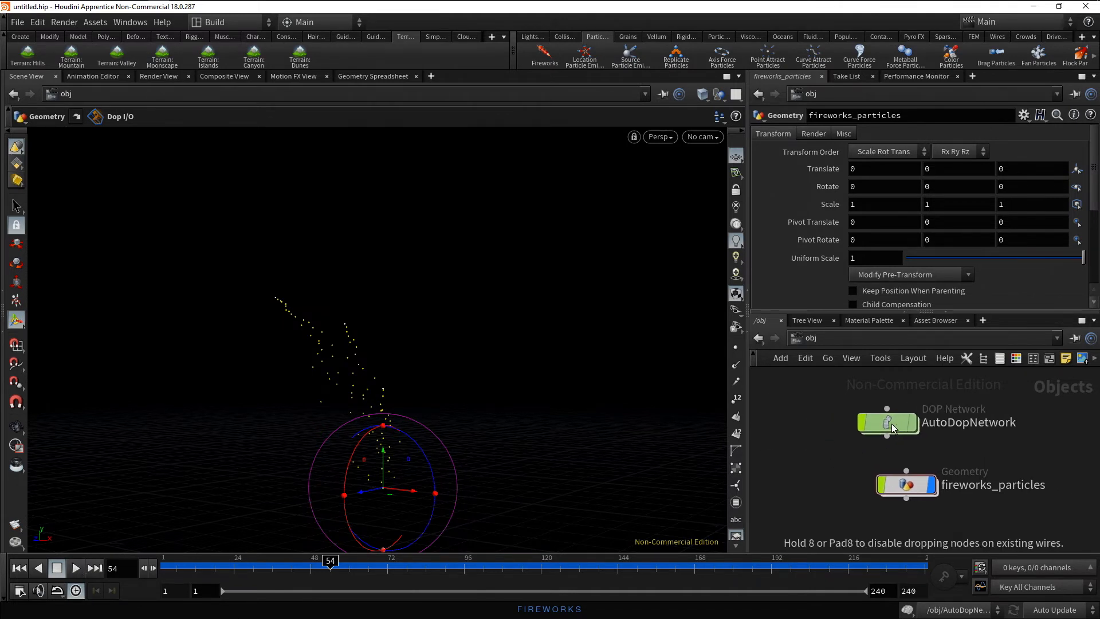
pyautogui.moveTo(956, 447); pyautogui.dragTo(908, 456, button='middle')
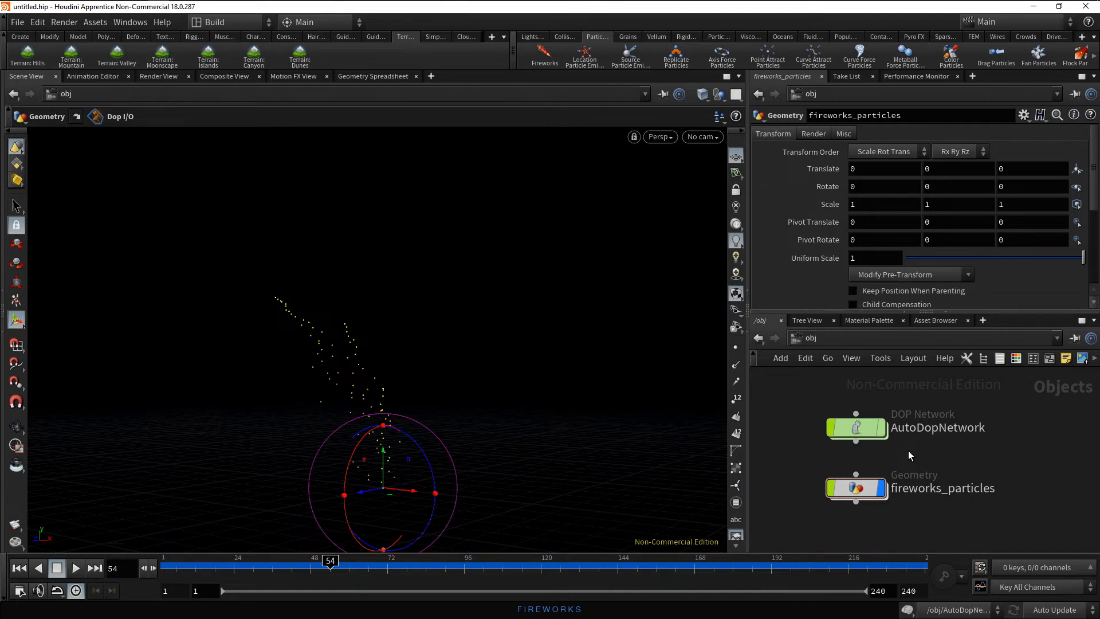
# Enter AutoDopNetwork, lay out all its nodes automatically, and return to the object level.
pyautogui.doubleClick(866, 429)
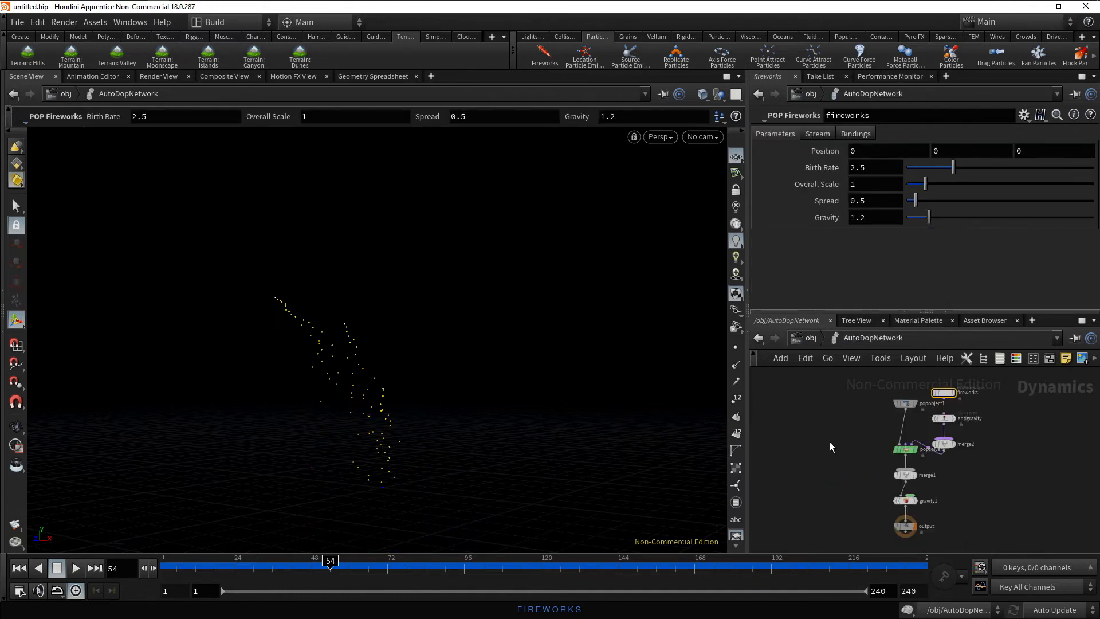
pyautogui.press('l')
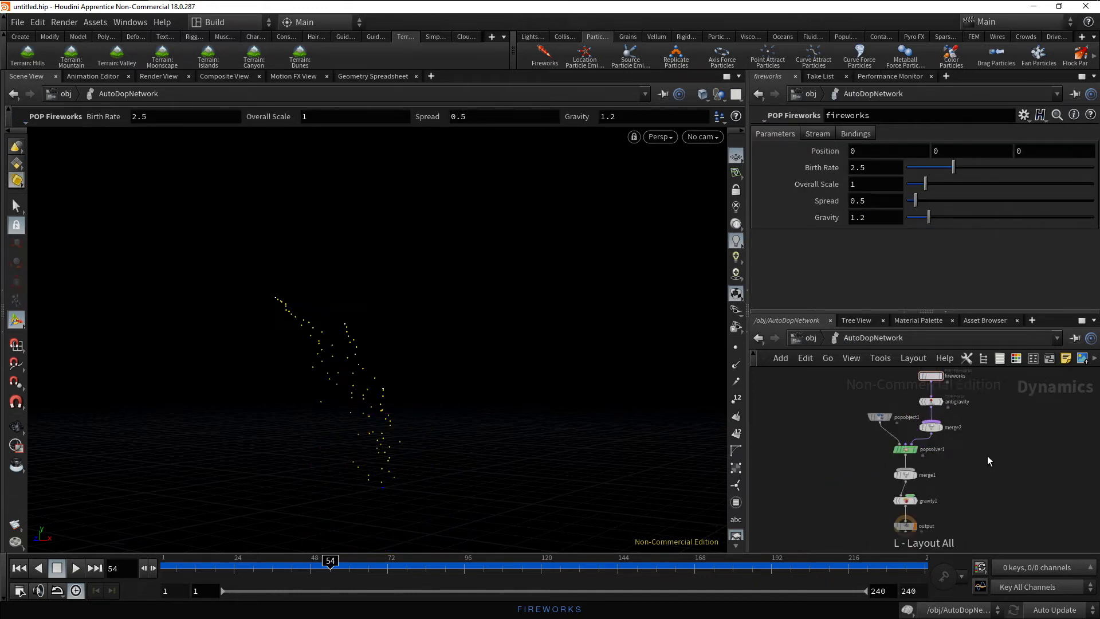
pyautogui.scroll(3, 977, 470)
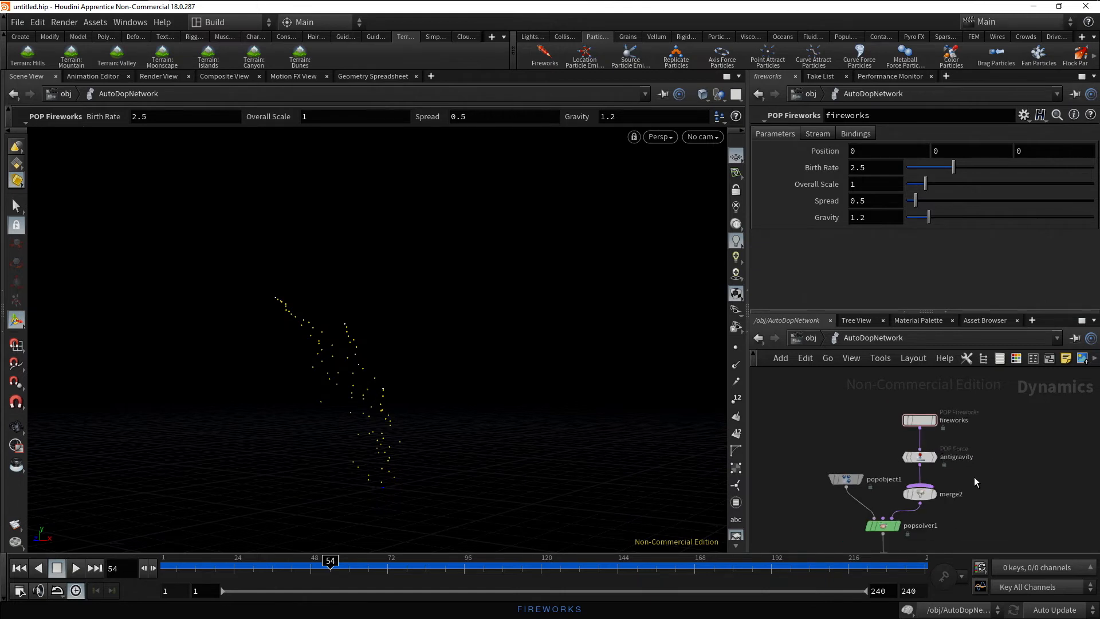
pyautogui.press('h')
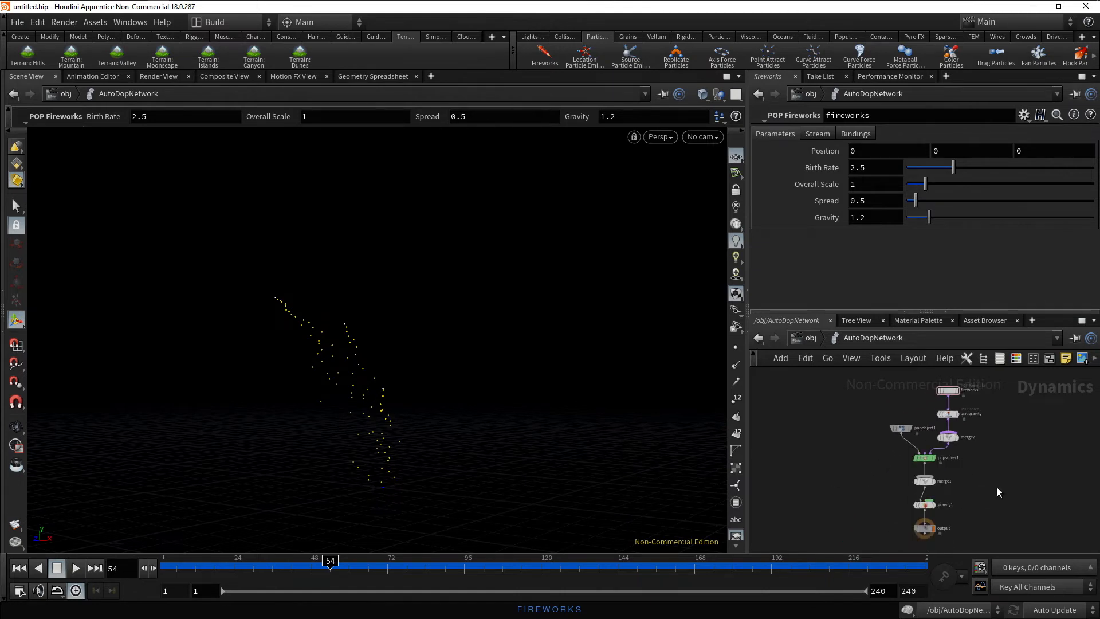
pyautogui.click(813, 339)
# Enter the fireworks_particles object to examine its import_fireworks node and return to the object level.
pyautogui.click(868, 490)
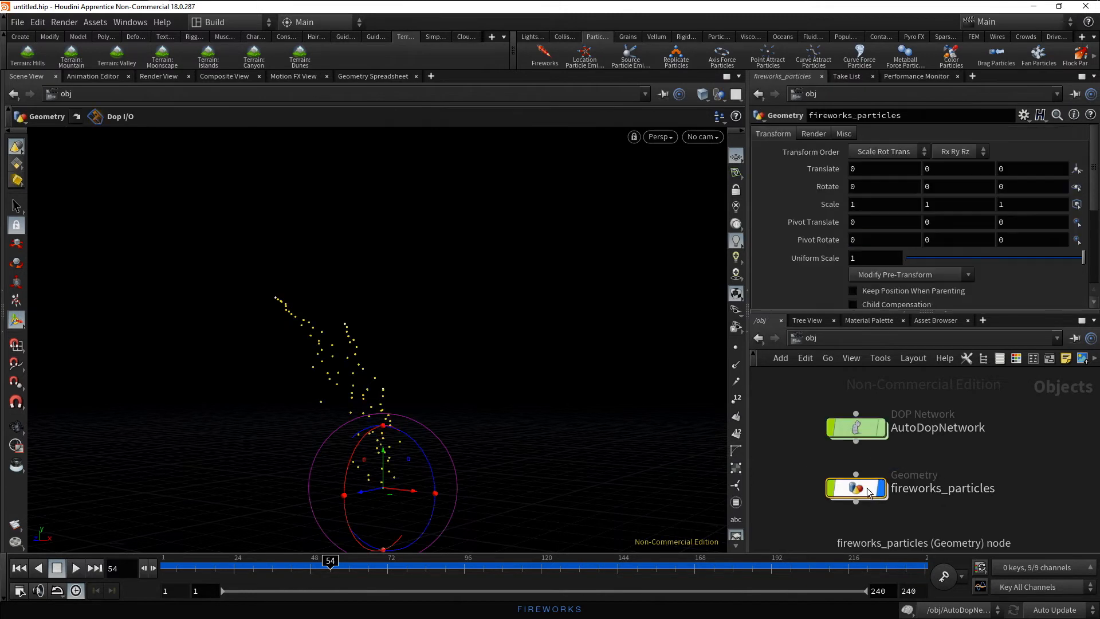
pyautogui.doubleClick(868, 491)
pyautogui.moveTo(930, 461); pyautogui.dragTo(874, 458)
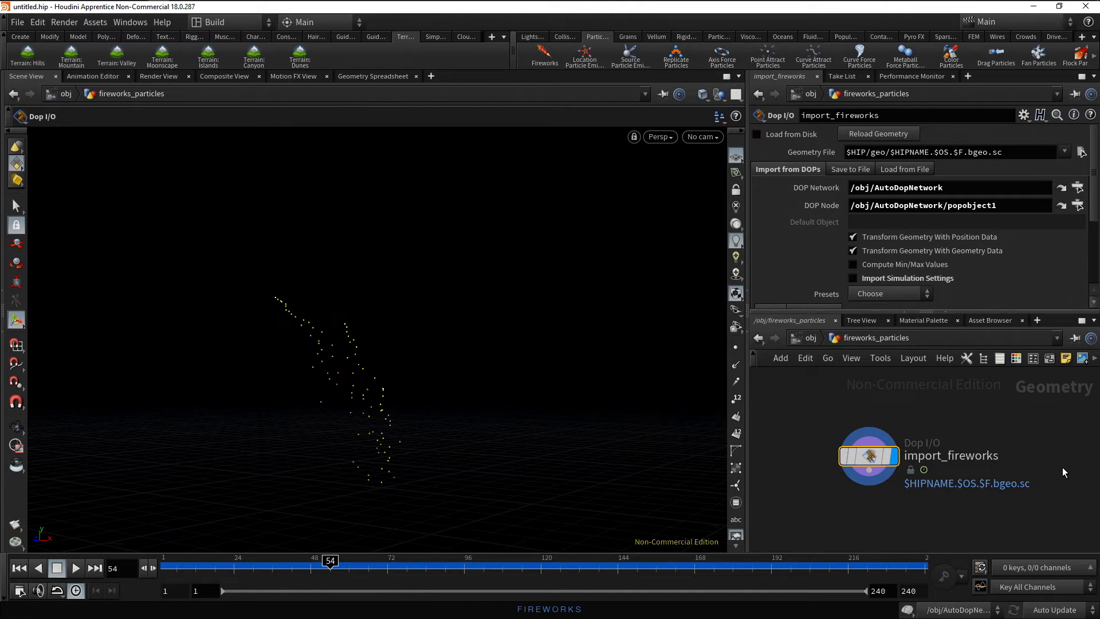
pyautogui.click(810, 337)
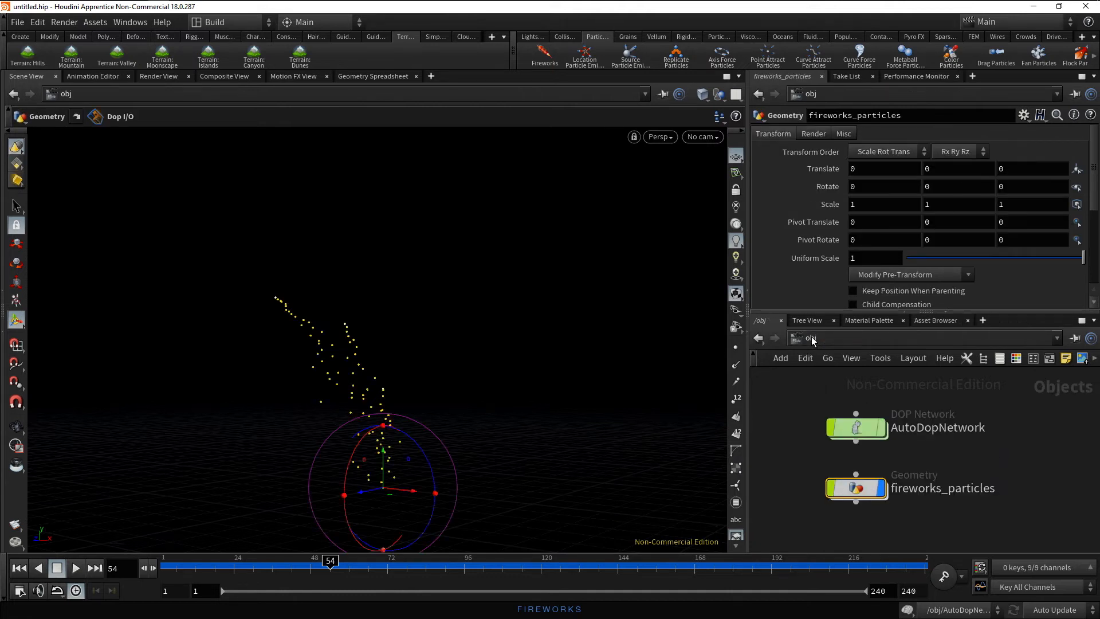
# Play the fireworks simulation from the first frame and stop it near the end of the frame range.
pyautogui.click(19, 568)
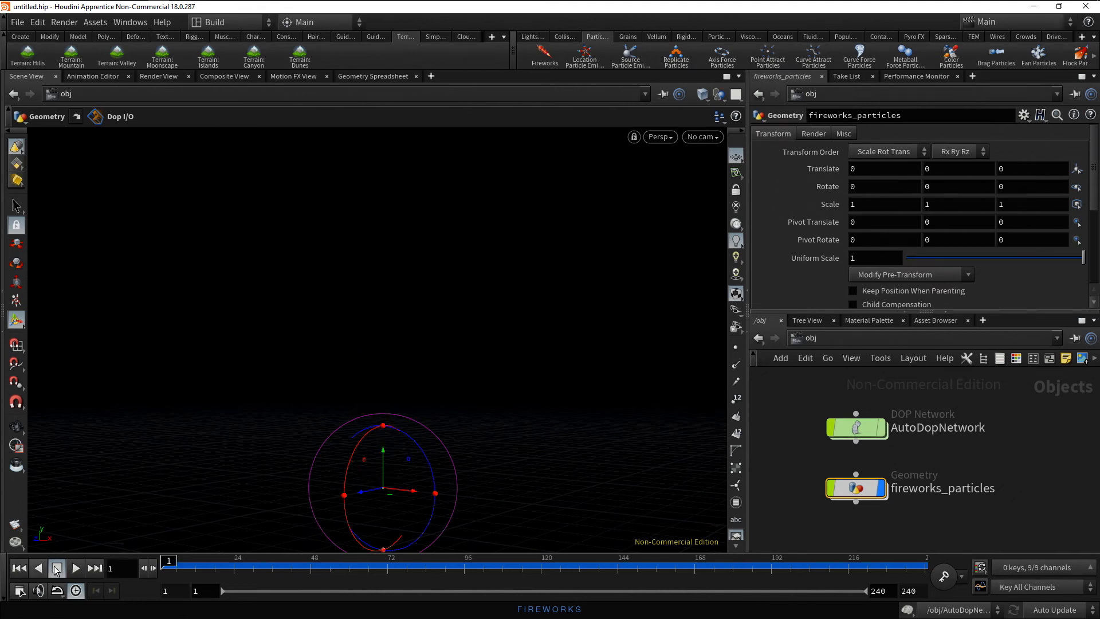
pyautogui.click(76, 568)
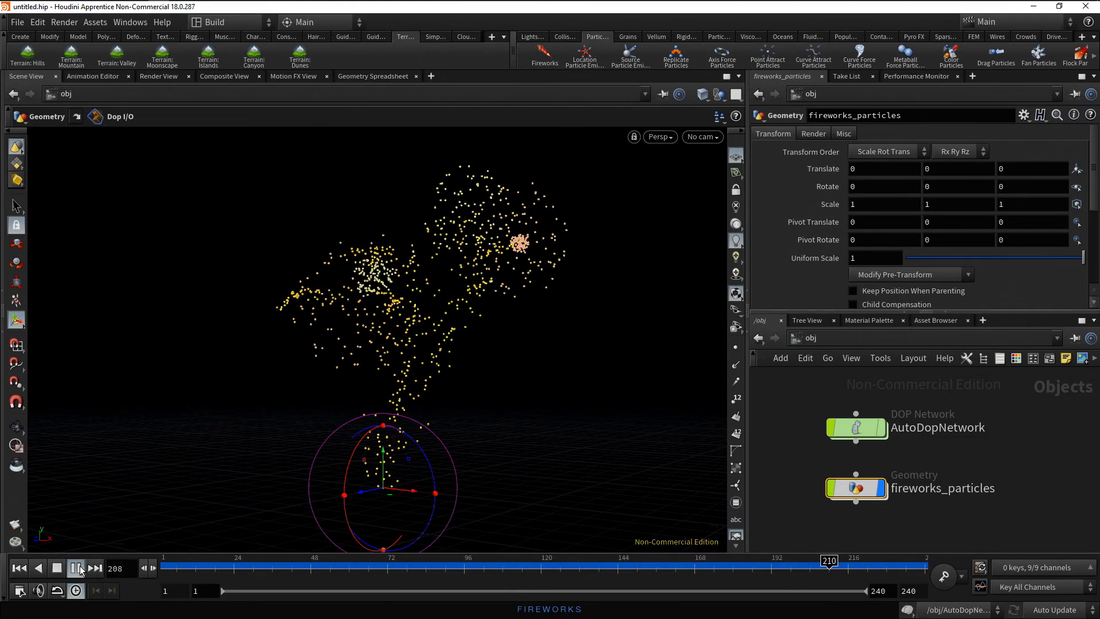
pyautogui.click(77, 567)
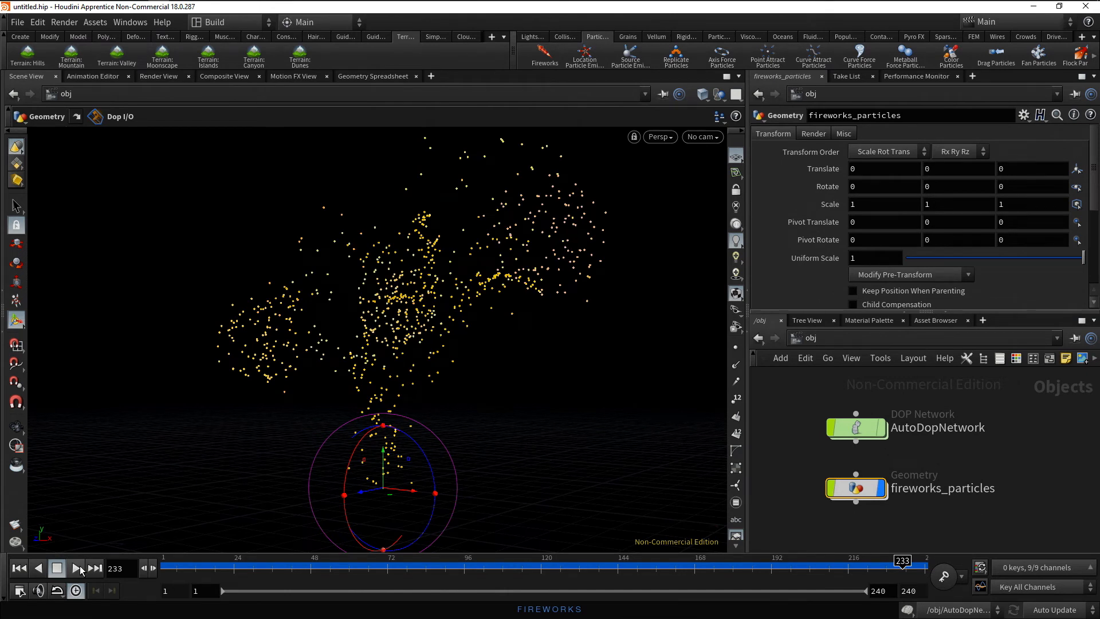
# Reload the current desktop layout and start a new scene, discarding the changes to the fireworks scene.
pyautogui.click(231, 22)
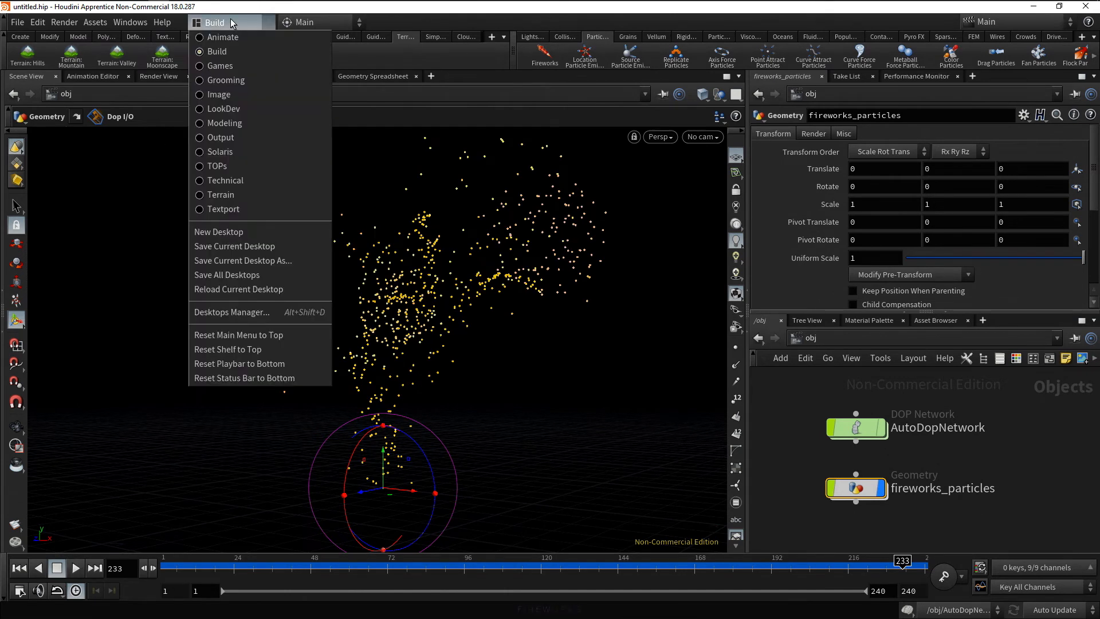
pyautogui.click(254, 288)
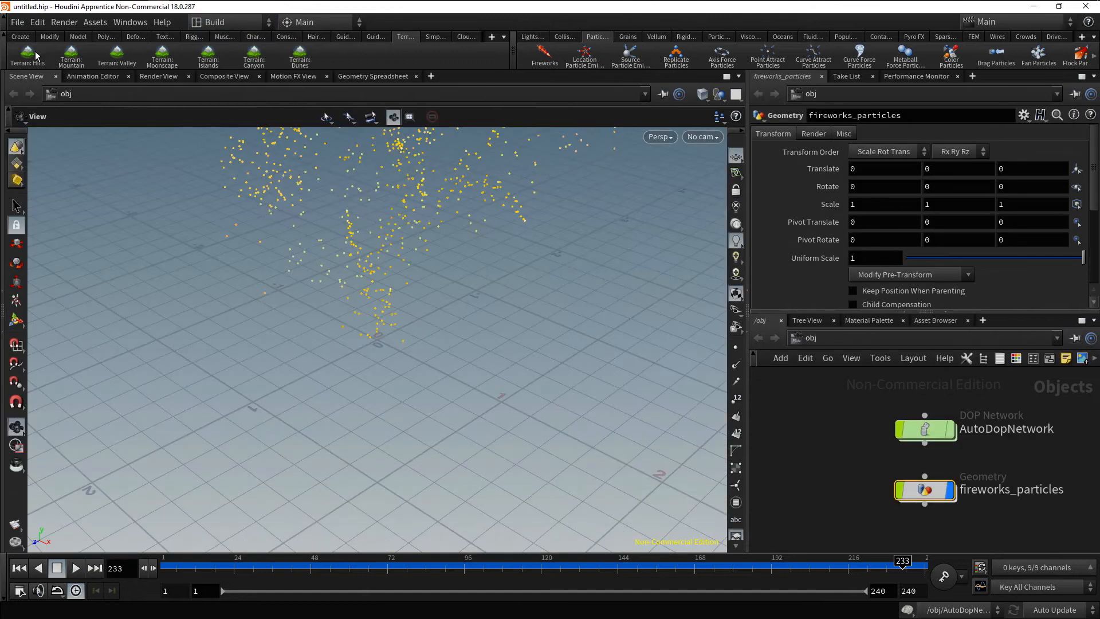
pyautogui.click(24, 37)
pyautogui.click(17, 22)
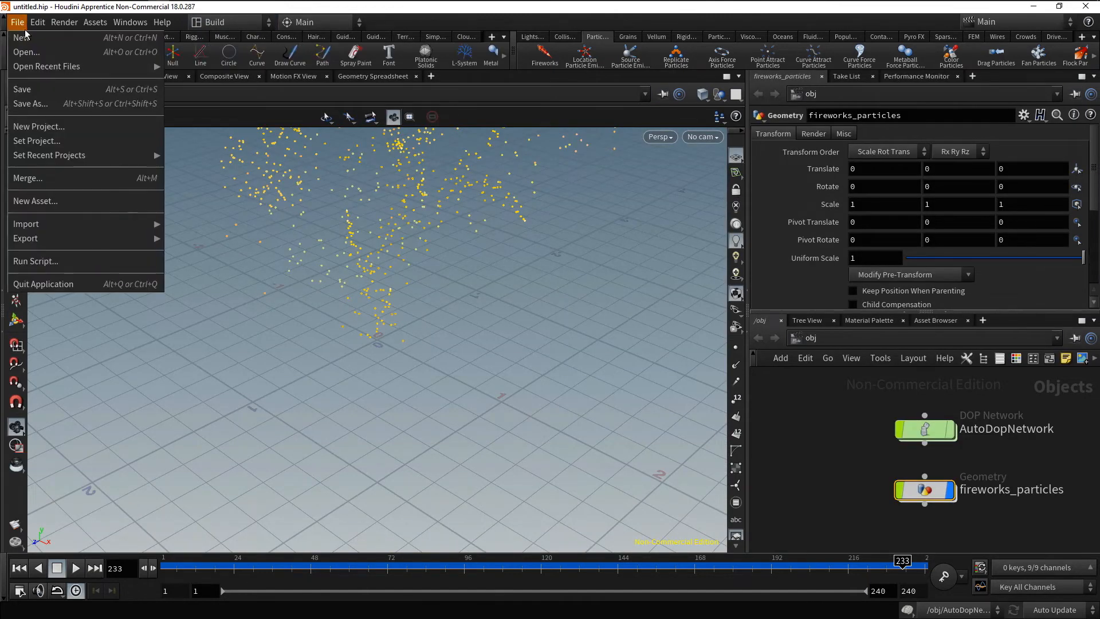
pyautogui.click(27, 38)
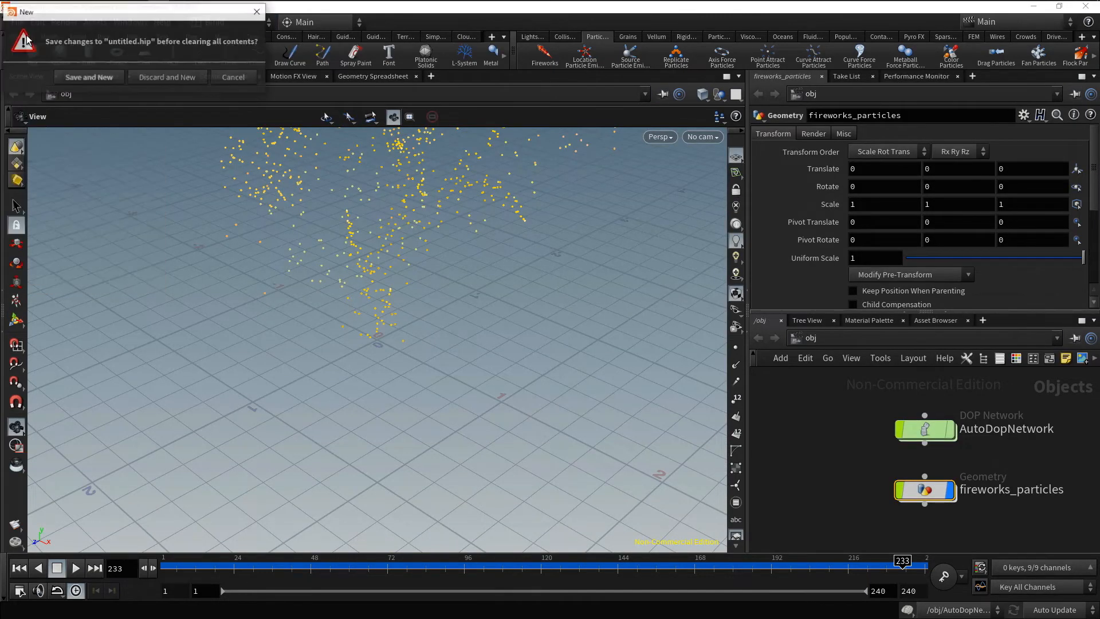
pyautogui.click(201, 76)
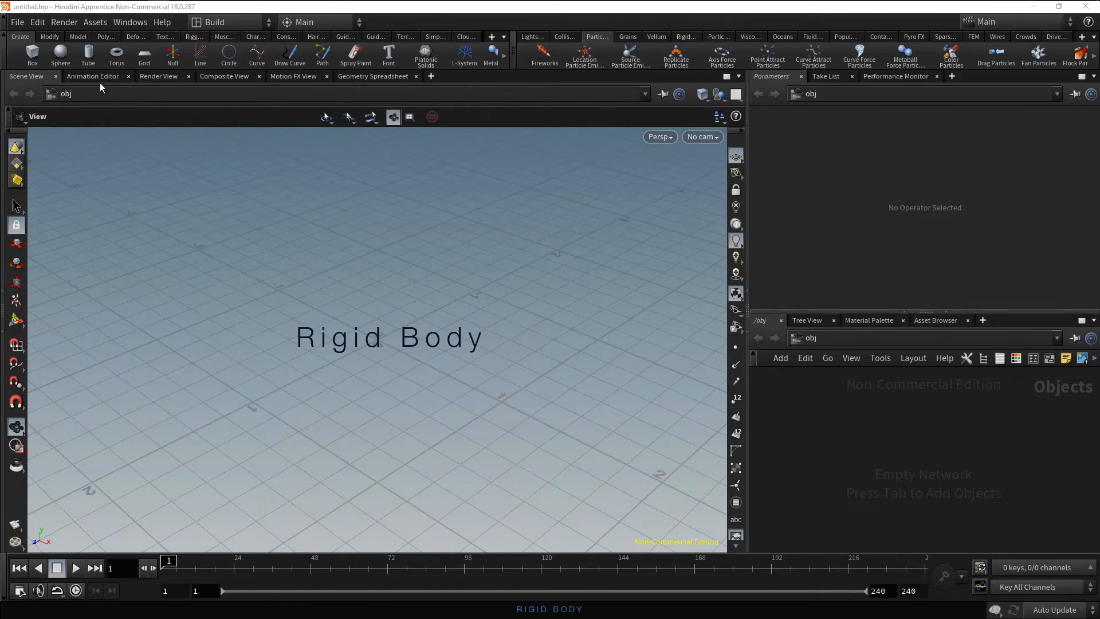
# Create a sphere at the origin with primitive type Polygon and a frequency of 3.
pyautogui.keyDown('ctrl'); pyautogui.click(61, 55); pyautogui.keyUp('ctrl')
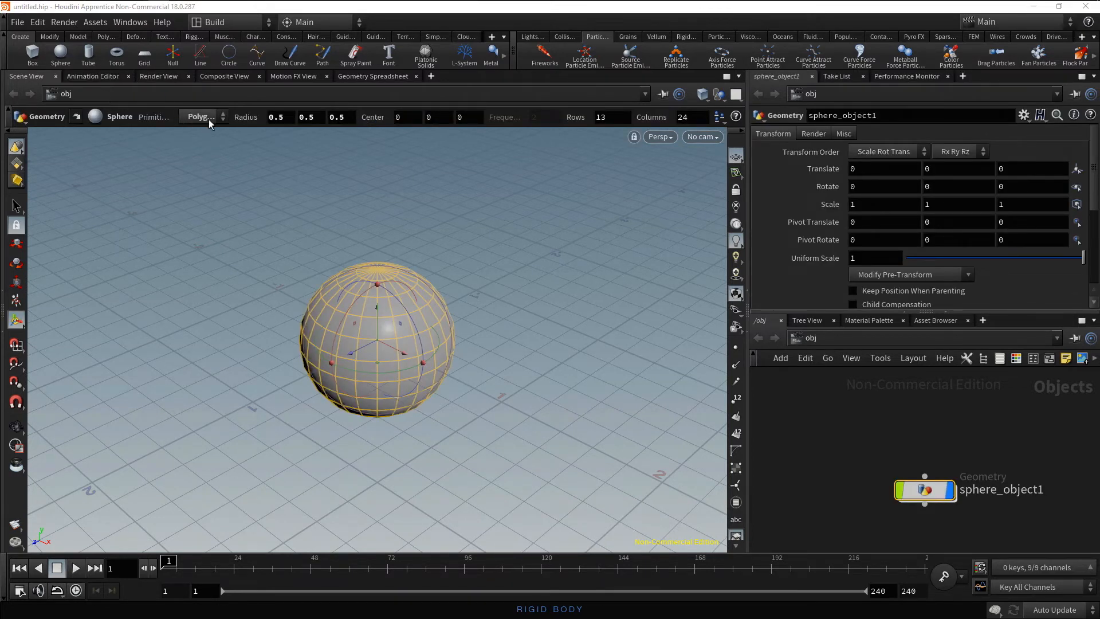
pyautogui.click(223, 116)
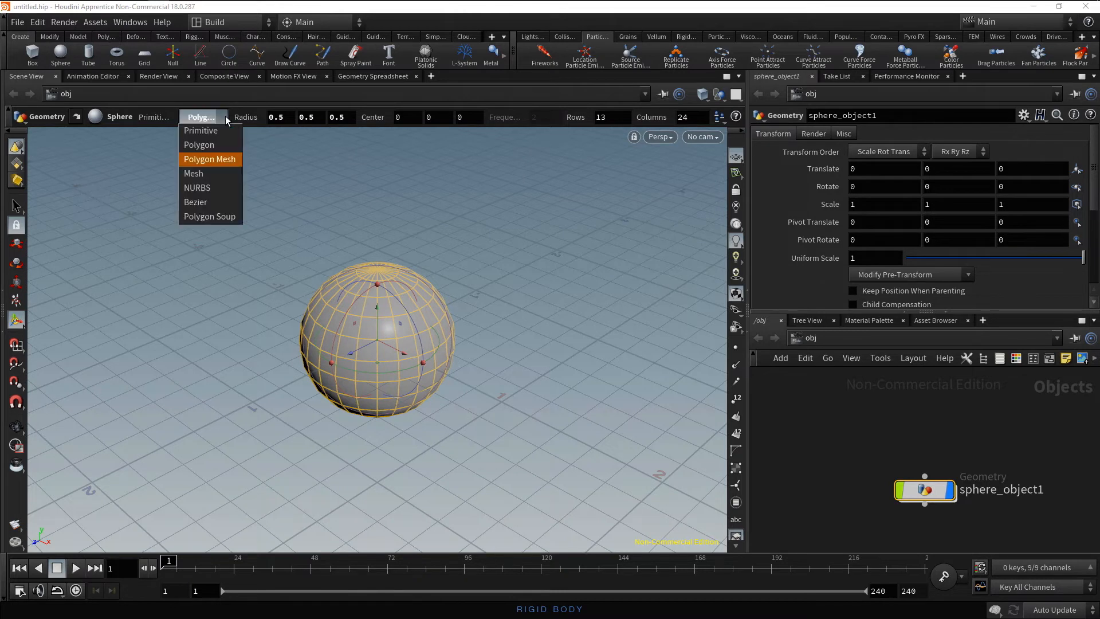
pyautogui.click(212, 146)
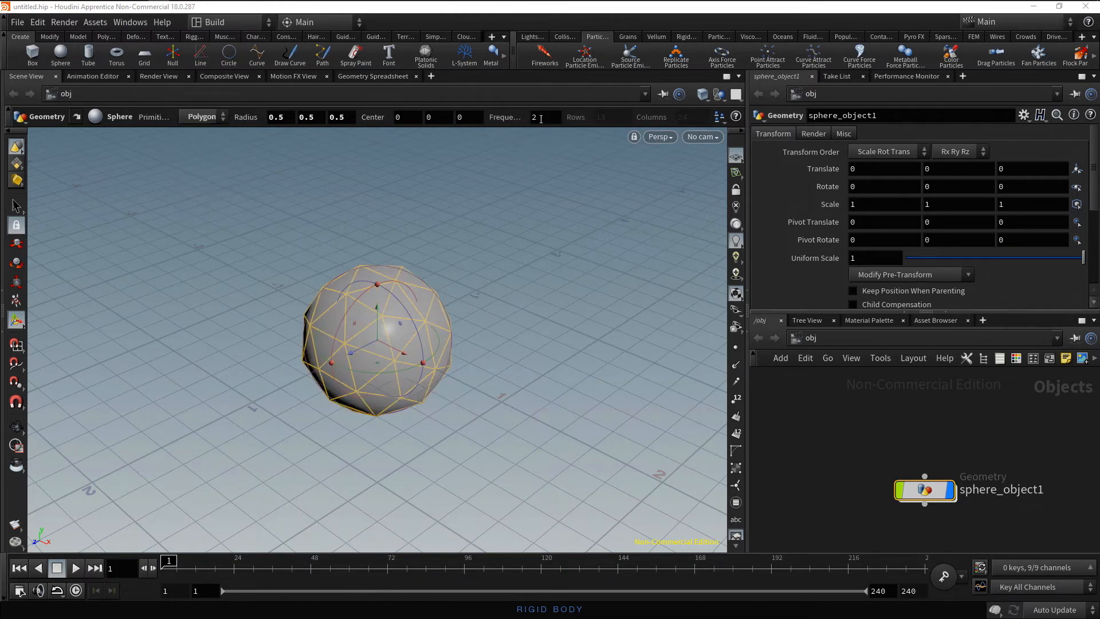
pyautogui.click(540, 119)
pyautogui.write('3')
pyautogui.press('Return')
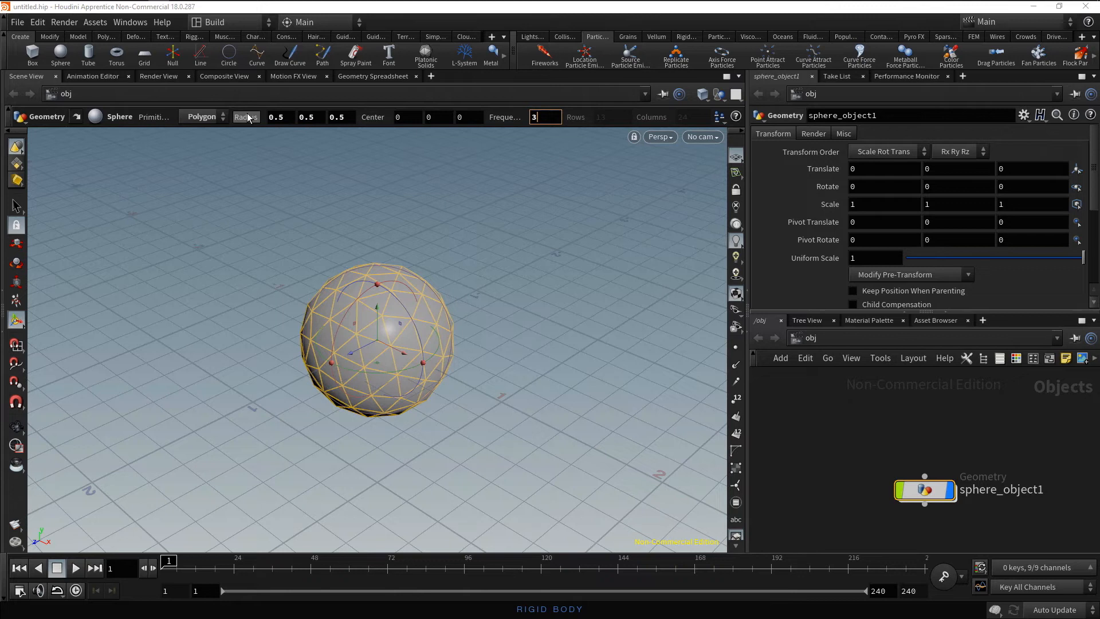
# Set the sphere's radius to 5 on all axes and frame it in the viewport.
pyautogui.moveTo(247, 117); pyautogui.dragTo(518, 118, button='middle')
pyautogui.press('Escape')
pyautogui.hotkey('space', 'g')
pyautogui.scroll(-2, 156, 260)
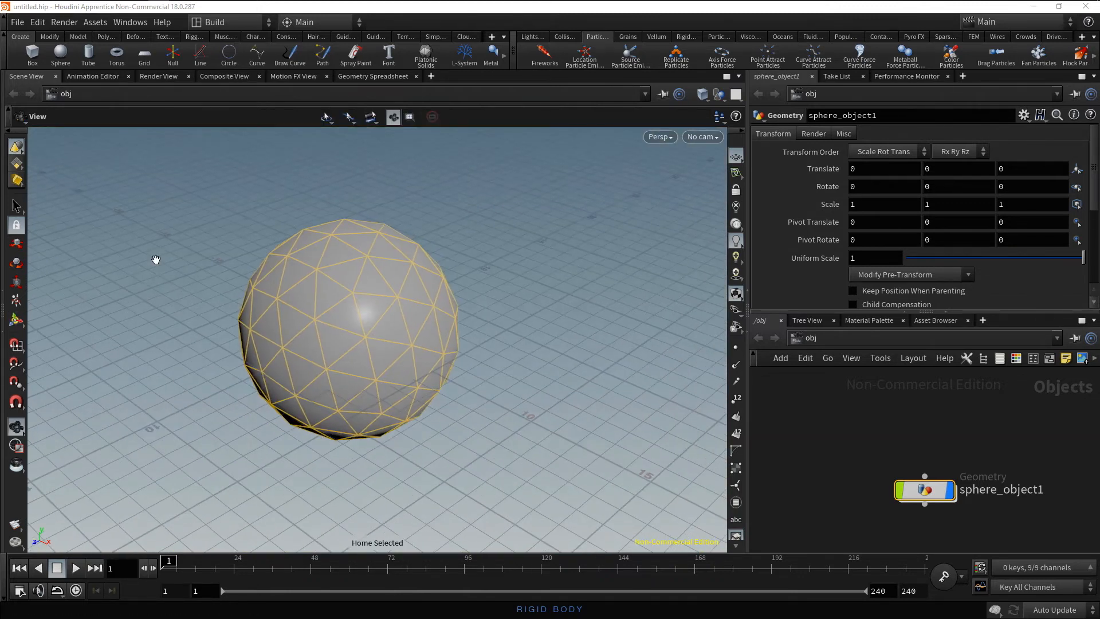
# Raise the large sphere above the ground grid to a Y translation of about 4.8.
pyautogui.moveTo(156, 260); pyautogui.dragTo(248, 240)
pyautogui.moveTo(358, 280); pyautogui.dragTo(370, 174)
pyautogui.press('space')
pyautogui.moveTo(417, 358); pyautogui.dragTo(400, 449)
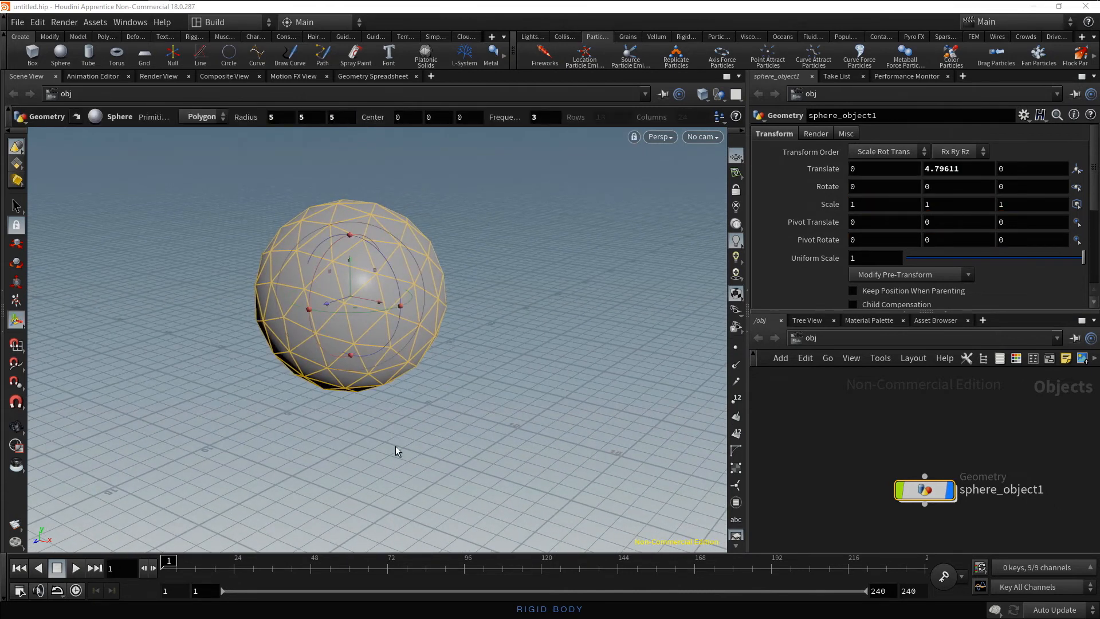
# Create a second sphere with a 0.5 radius at the origin, temporarily hiding the large sphere to inspect it.
pyautogui.click(61, 54)
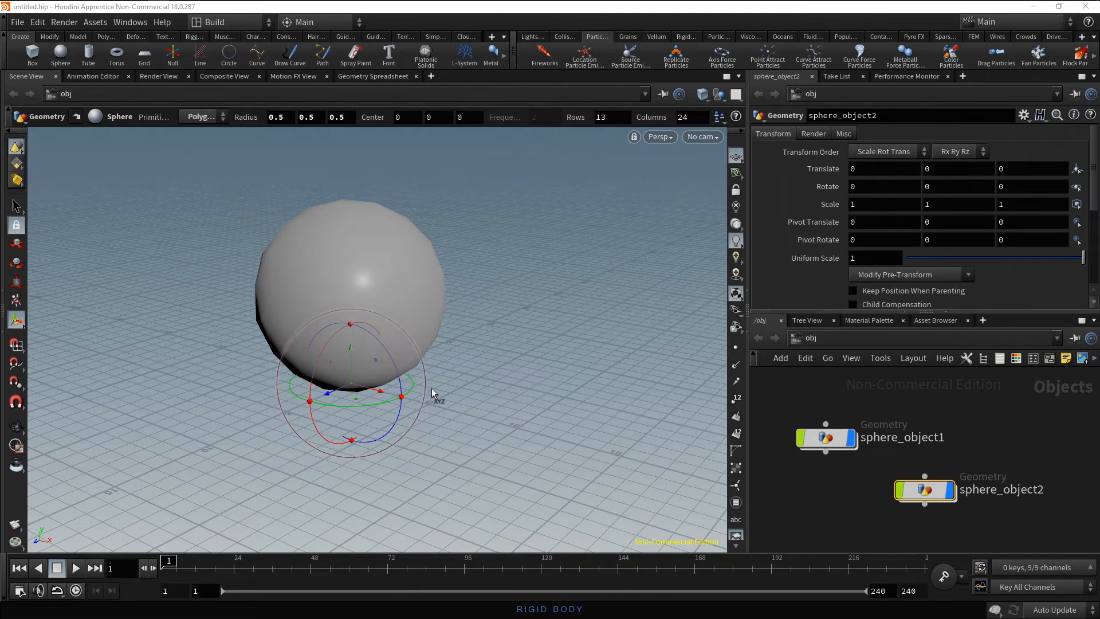
pyautogui.click(850, 438)
pyautogui.press('Escape')
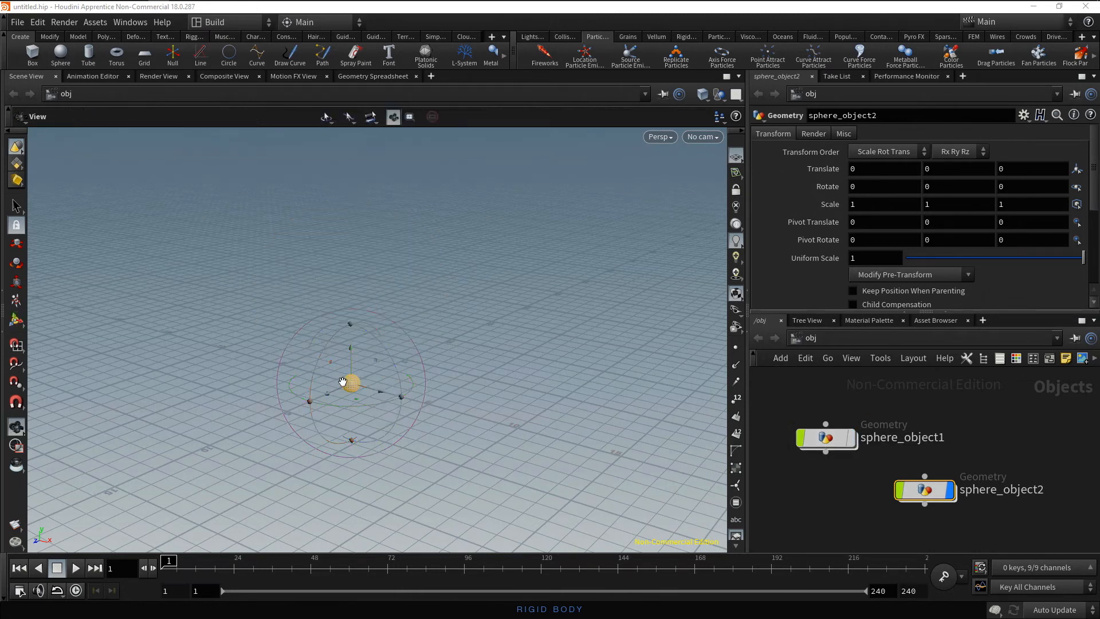
pyautogui.scroll(4, 363, 388)
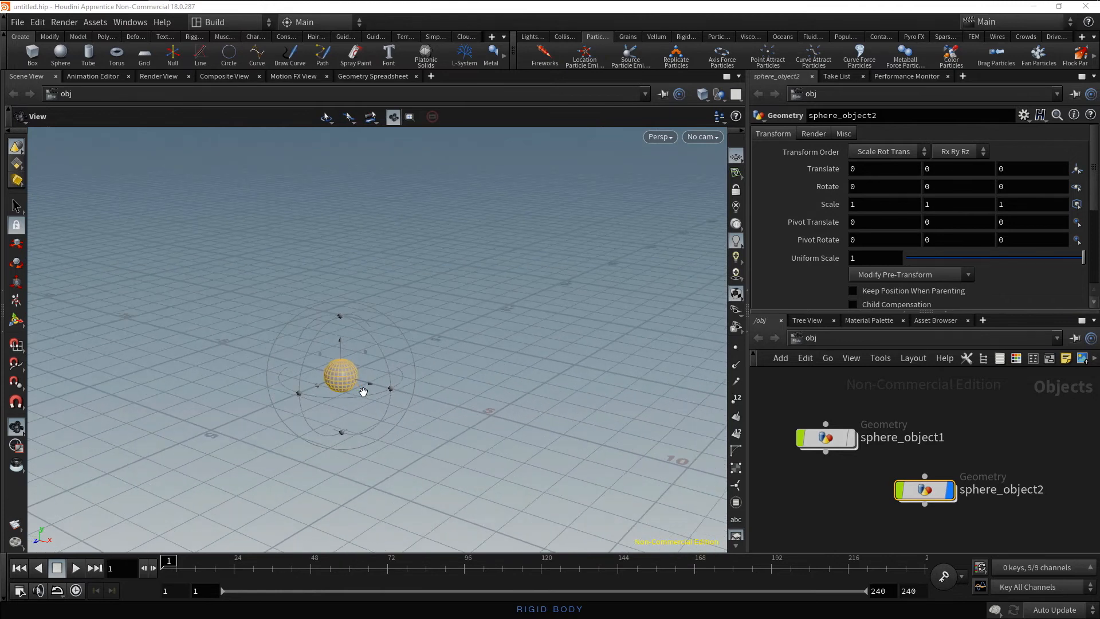
pyautogui.press('Return')
pyautogui.click(852, 439)
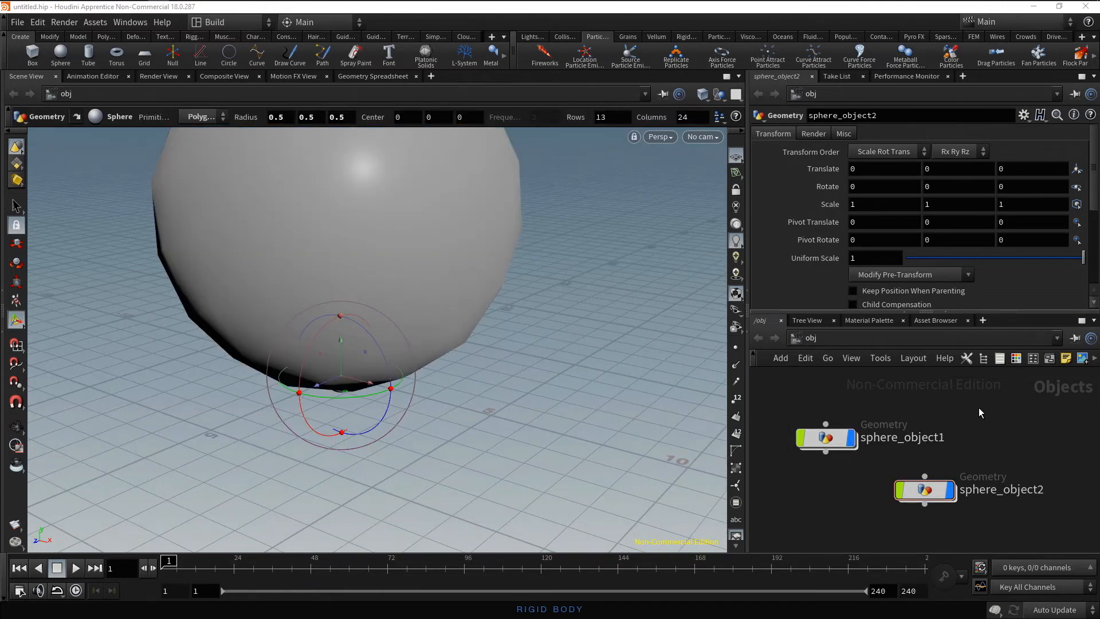
pyautogui.press('Escape')
pyautogui.press('h')
pyautogui.keyDown('alt'); pyautogui.moveTo(496, 343); pyautogui.dragTo(467, 423, button='middle'); pyautogui.keyUp('alt')
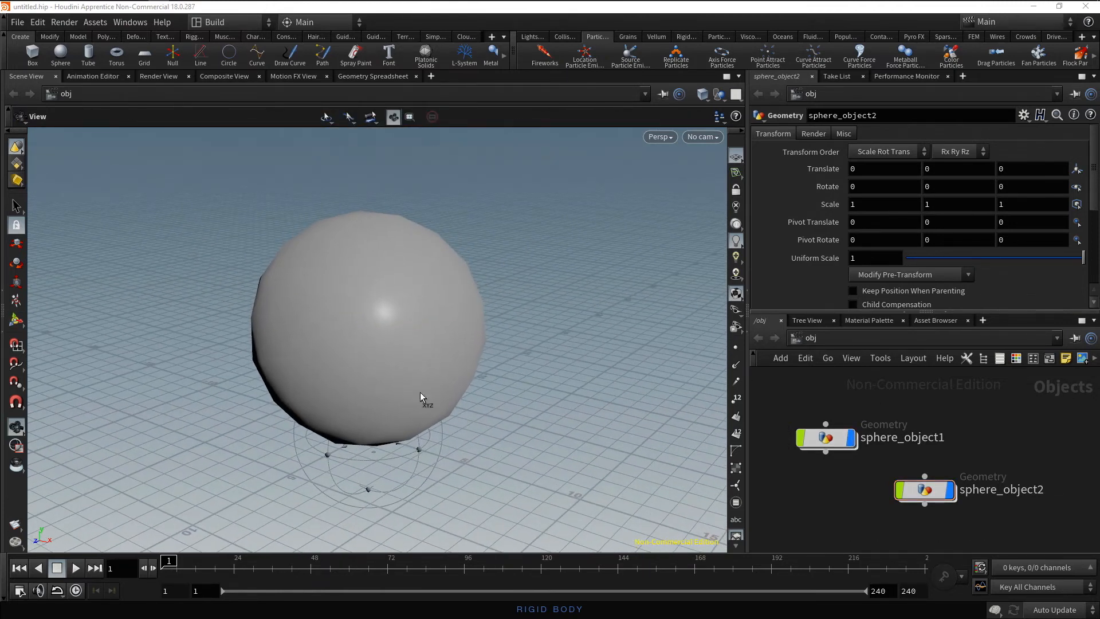
# Use Copy to Points to copy the small sphere onto the points of the large sphere.
pyautogui.click(52, 38)
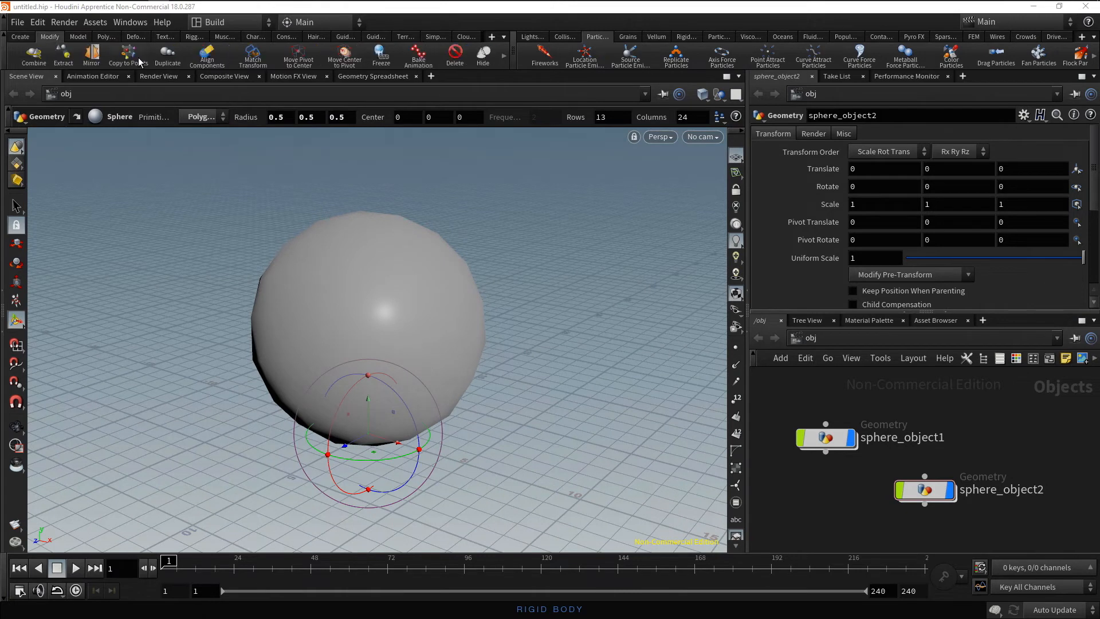
pyautogui.click(129, 56)
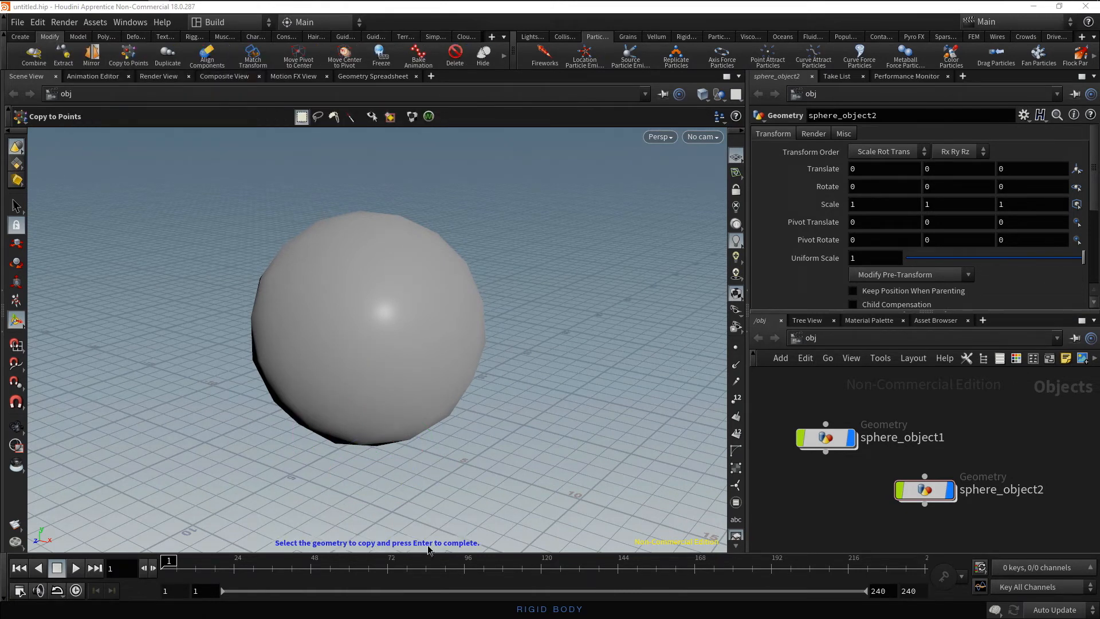
pyautogui.click(924, 490)
pyautogui.press('Return')
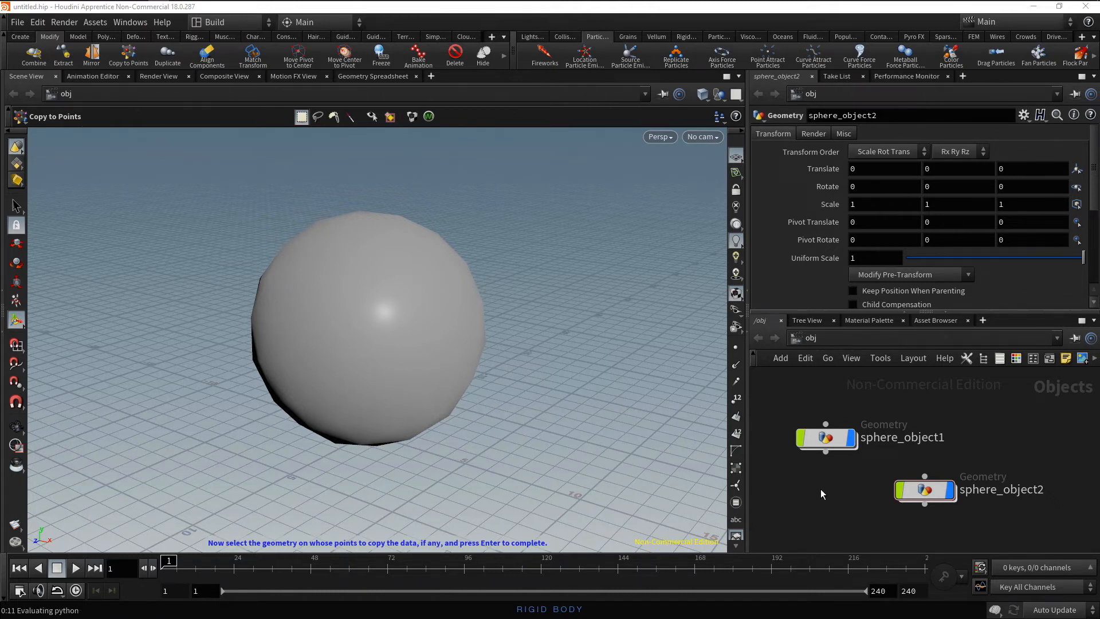
pyautogui.click(825, 438)
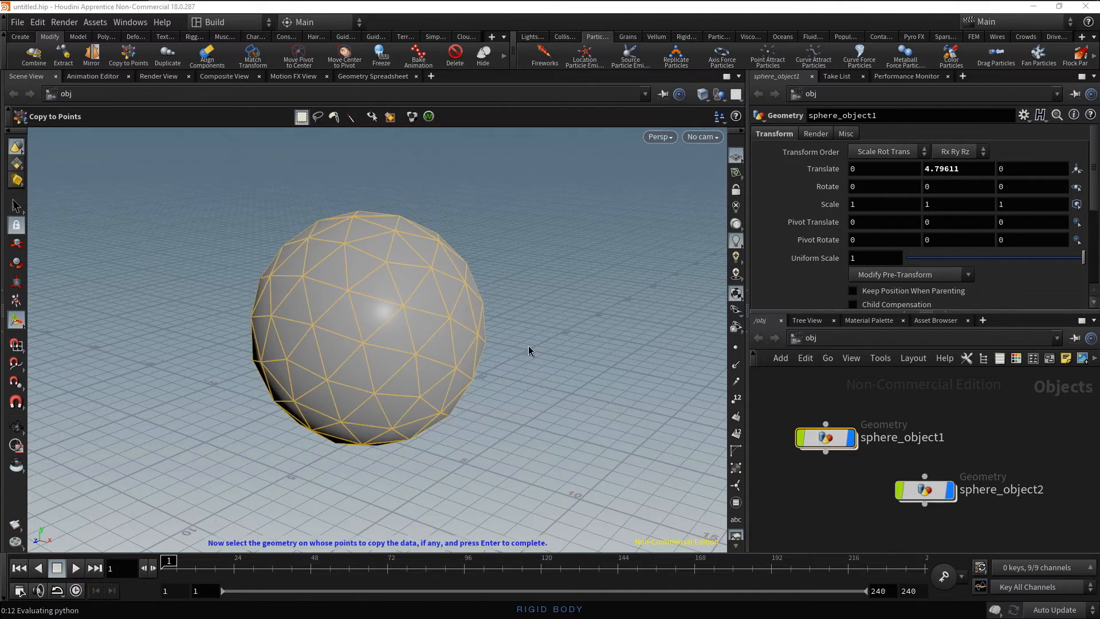
pyautogui.press('Return')
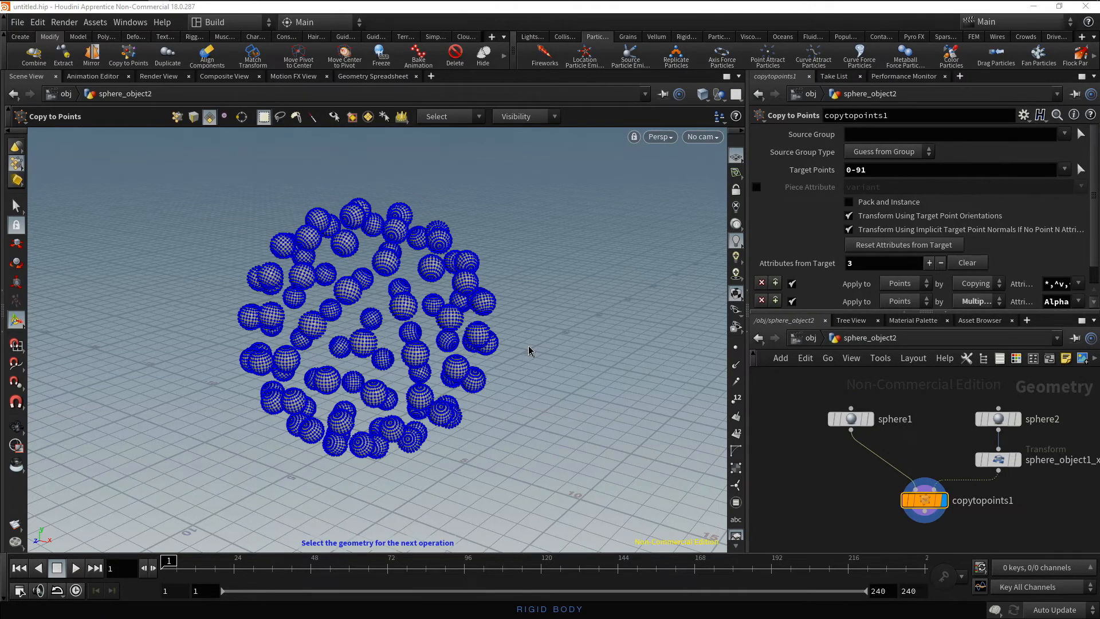
pyautogui.press('Escape')
pyautogui.moveTo(529, 351)
pyautogui.mouseDown()
pyautogui.moveTo(571, 344)
pyautogui.moveTo(558, 321)
pyautogui.moveTo(547, 343)
pyautogui.mouseUp()
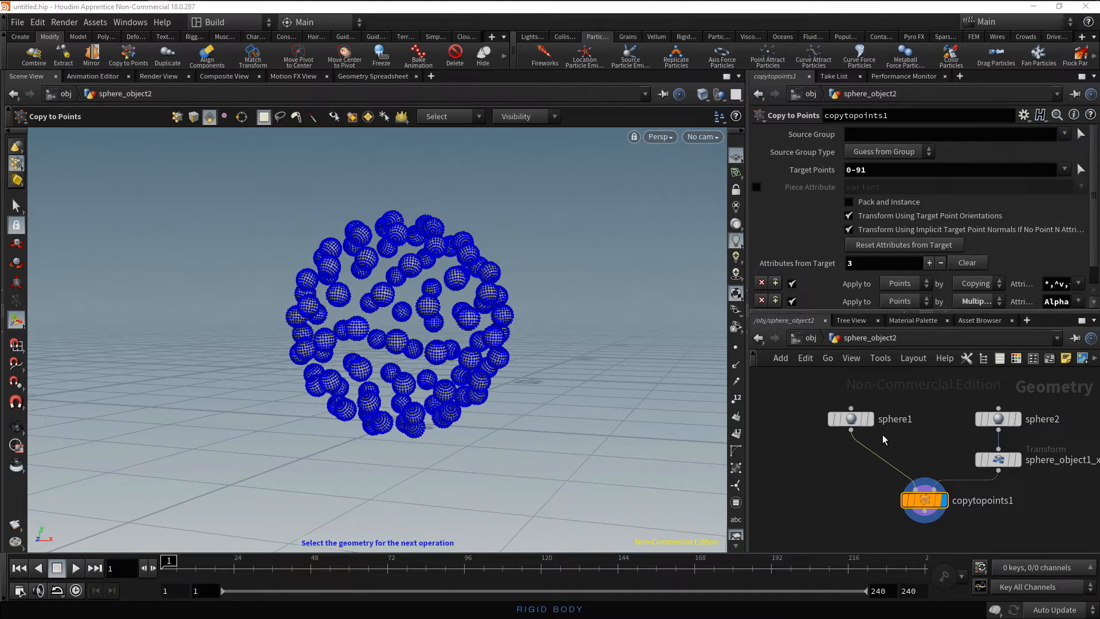
# Return to the object level and raise the copied spheres to a Y translation of about 4.
pyautogui.click(812, 338)
pyautogui.click(847, 404)
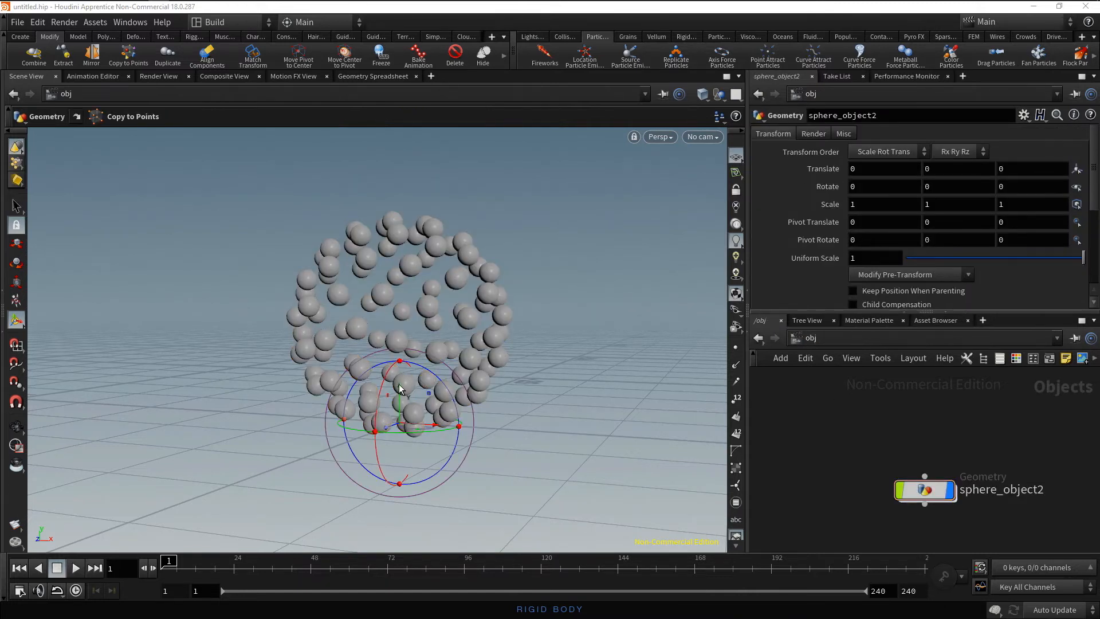
pyautogui.moveTo(399, 391); pyautogui.dragTo(399, 305)
pyautogui.keyDown('alt'); pyautogui.moveTo(473, 408); pyautogui.dragTo(448, 486, button='middle'); pyautogui.keyUp('alt')
pyautogui.keyDown('alt'); pyautogui.moveTo(460, 440); pyautogui.dragTo(453, 445); pyautogui.keyUp('alt')
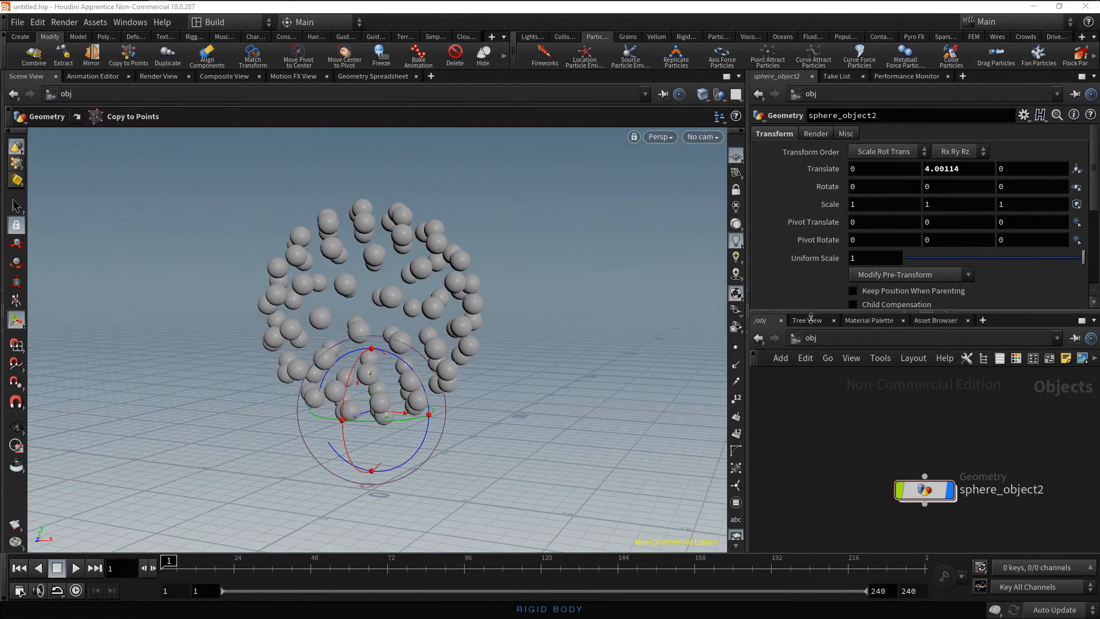
# Rename the copied spheres object as BALLS.
pyautogui.doubleClick(1002, 489)
pyautogui.write('BALLS')
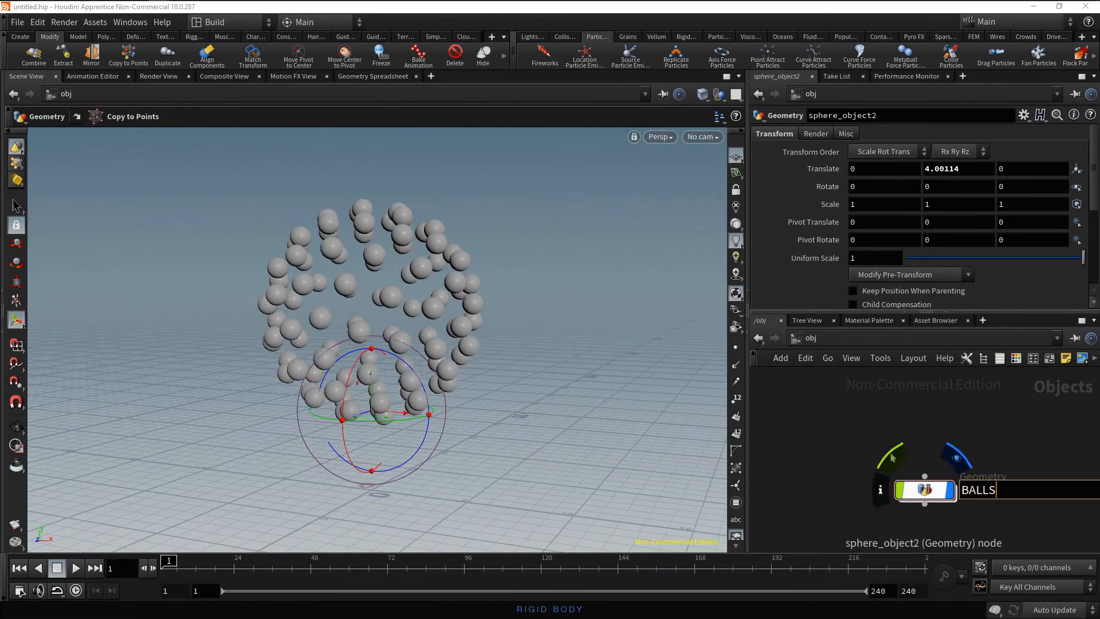
pyautogui.press('Return')
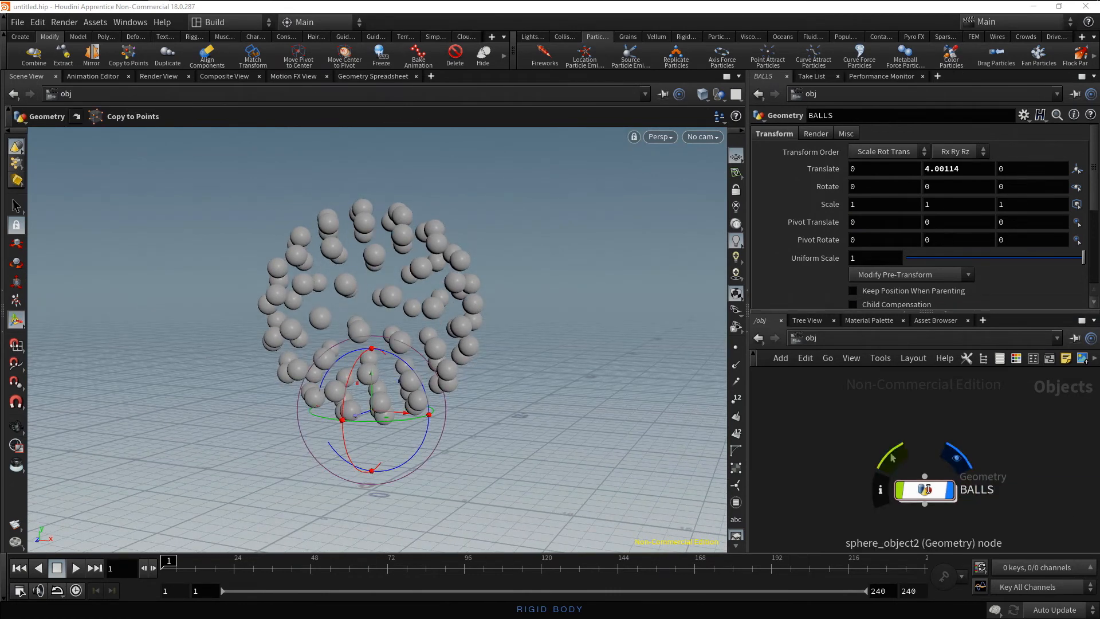
# Add a collision ground plane to the scene and arrange its node above AutoDopNetwork, beside BALLS.
pyautogui.click(564, 37)
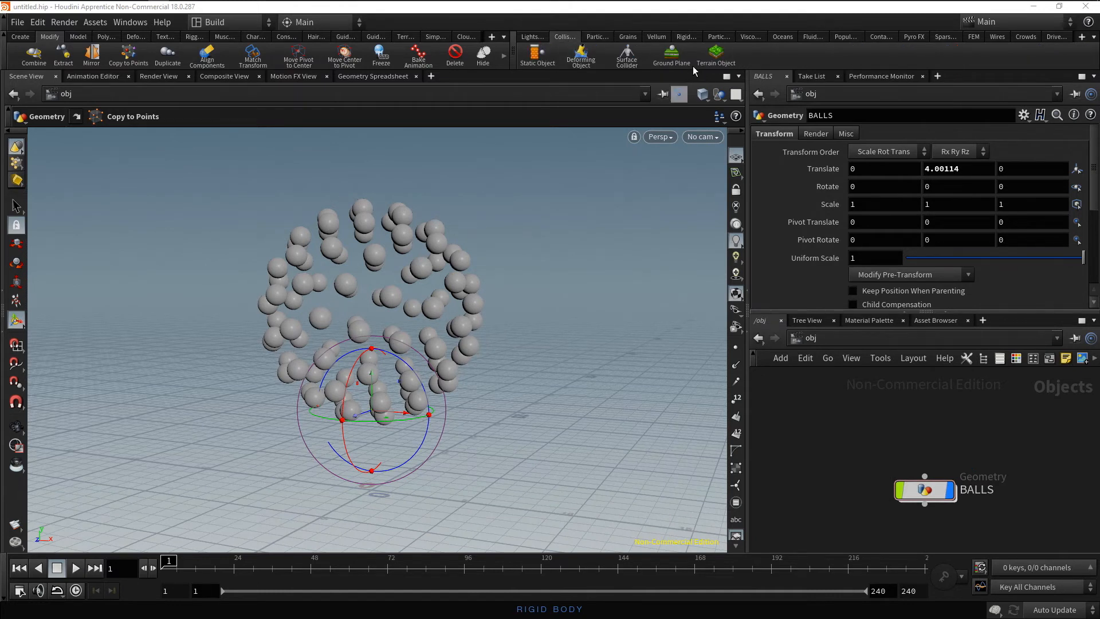
pyautogui.click(675, 57)
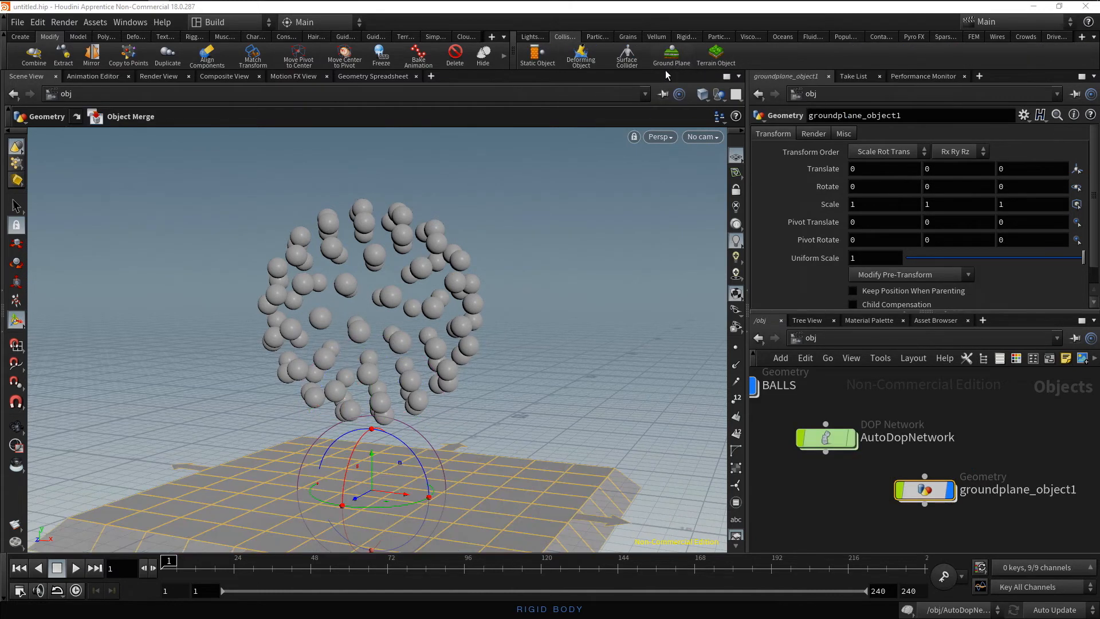
pyautogui.press('Escape')
pyautogui.moveTo(576, 395); pyautogui.dragTo(590, 334)
pyautogui.scroll(2, 563, 348)
pyautogui.scroll(-3, 854, 485)
pyautogui.moveTo(853, 486); pyautogui.dragTo(893, 502, button='middle')
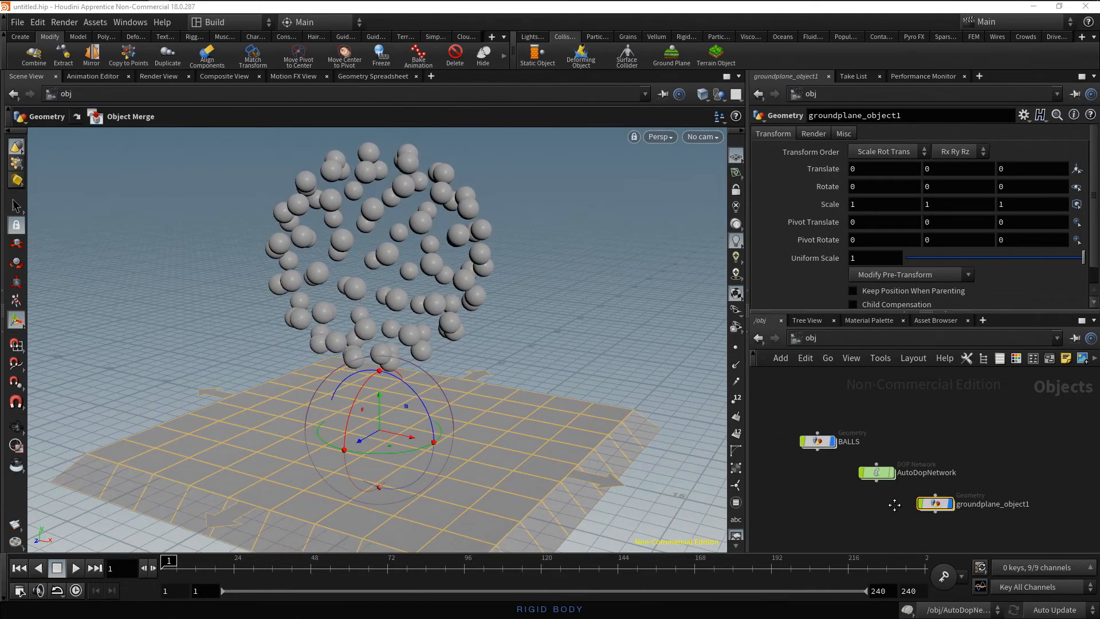
pyautogui.moveTo(877, 473); pyautogui.dragTo(931, 448)
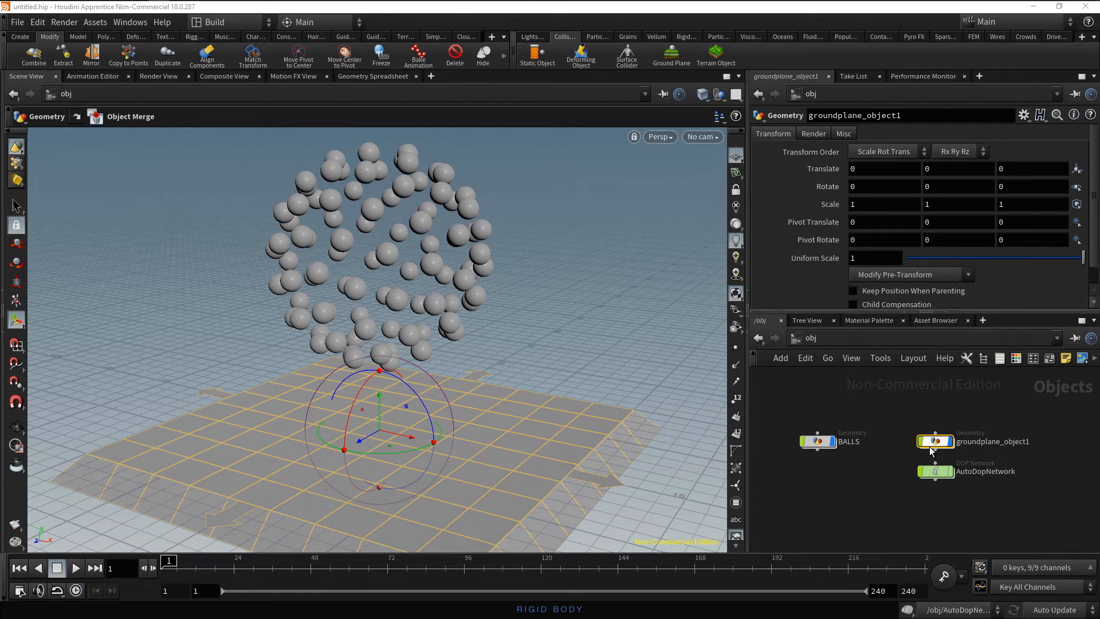
# Make BALLS an RBD fractured object of the type RBD Packed Object.
pyautogui.moveTo(821, 443); pyautogui.dragTo(824, 444)
pyautogui.click(822, 443)
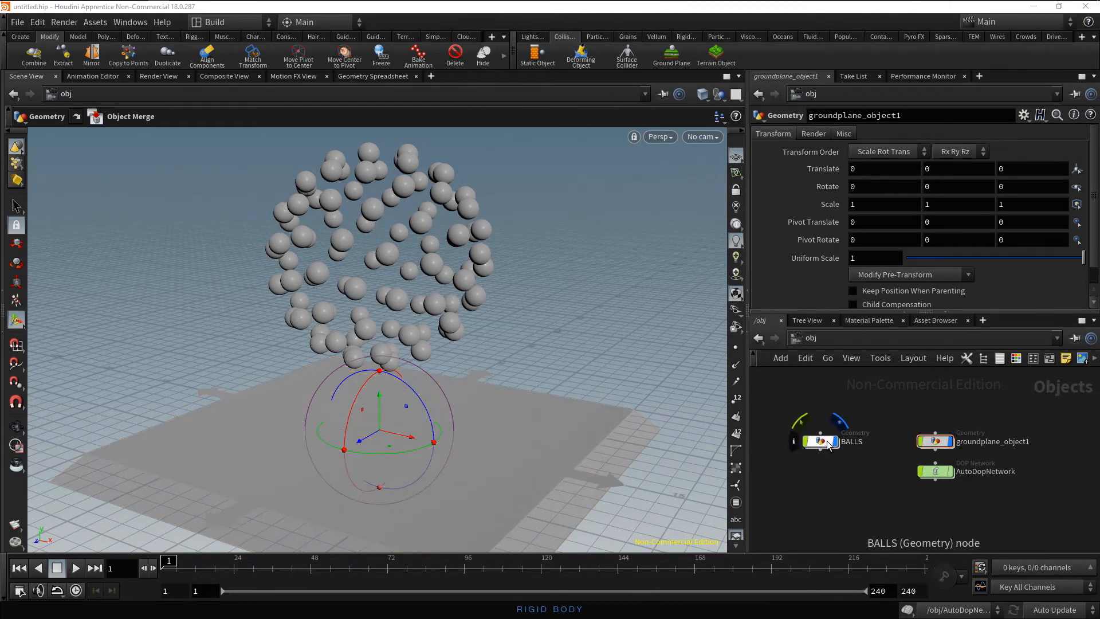
pyautogui.click(686, 37)
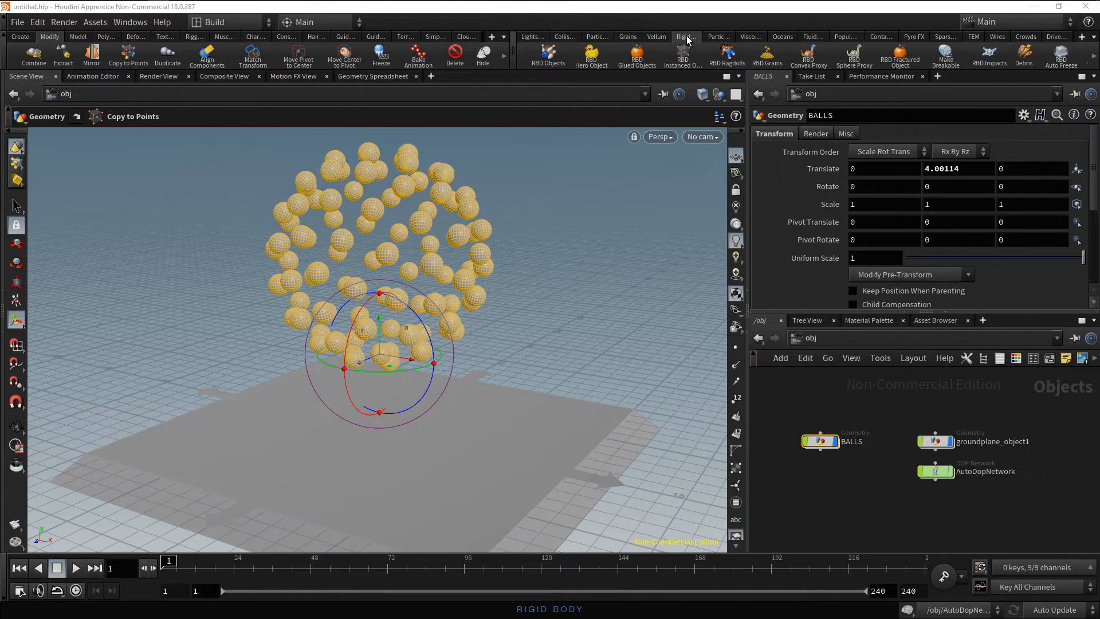
pyautogui.click(918, 61)
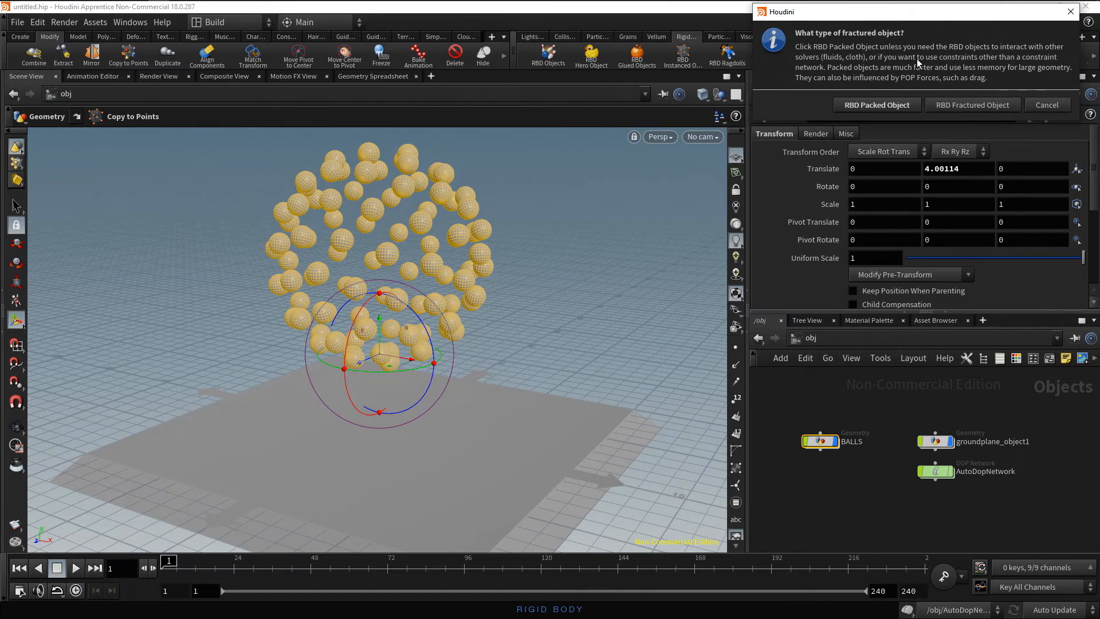
pyautogui.click(913, 104)
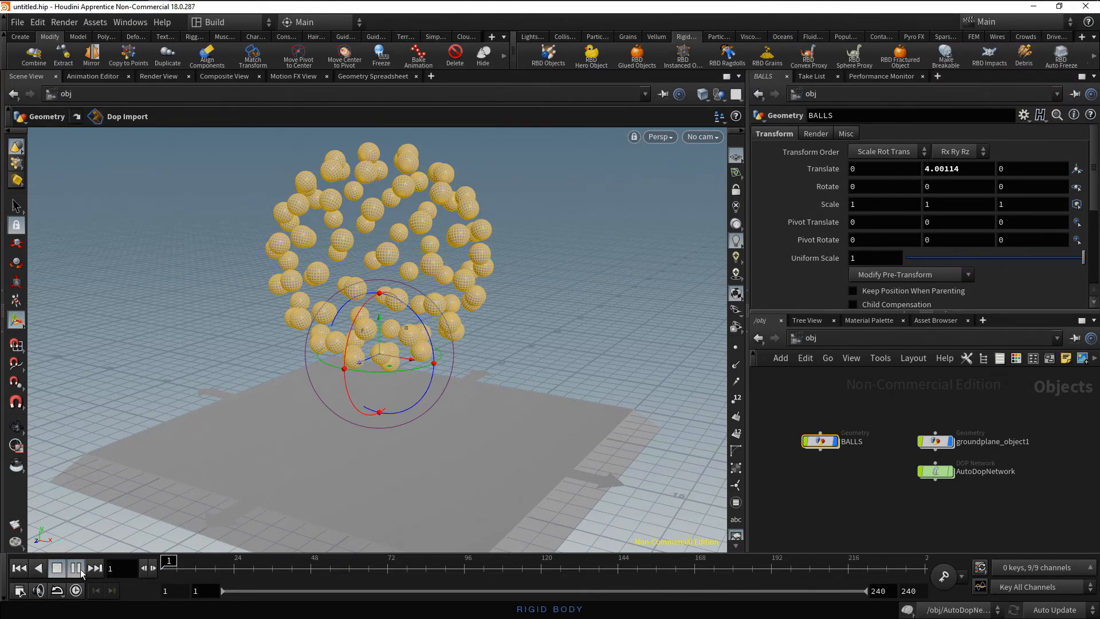
# Play the rigid body simulation, stop it and return to the first frame.
pyautogui.click(81, 568)
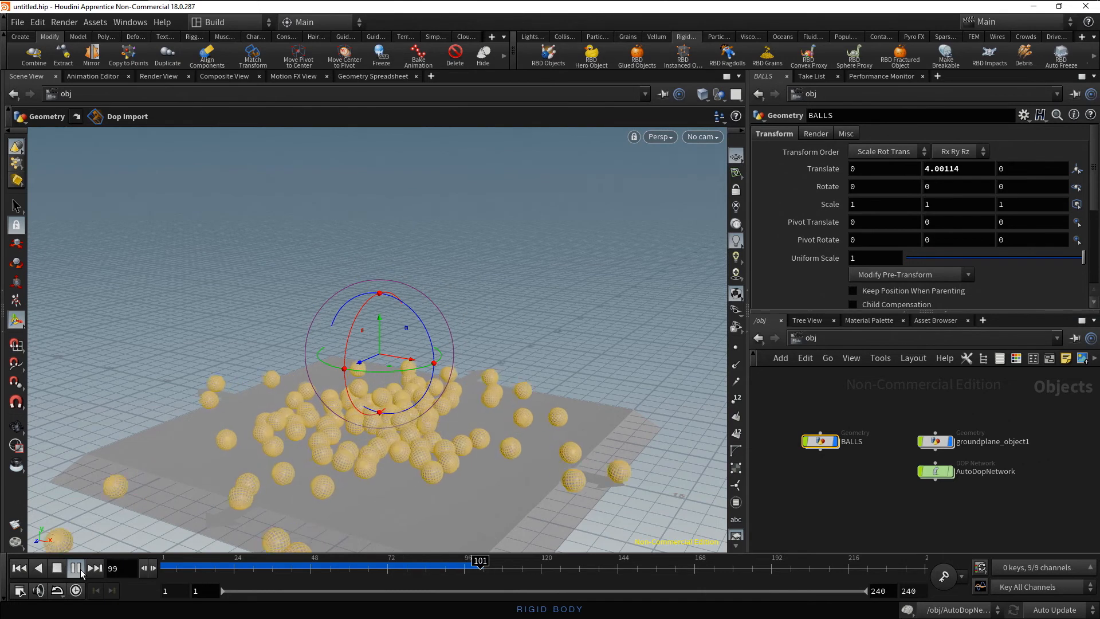
pyautogui.click(81, 568)
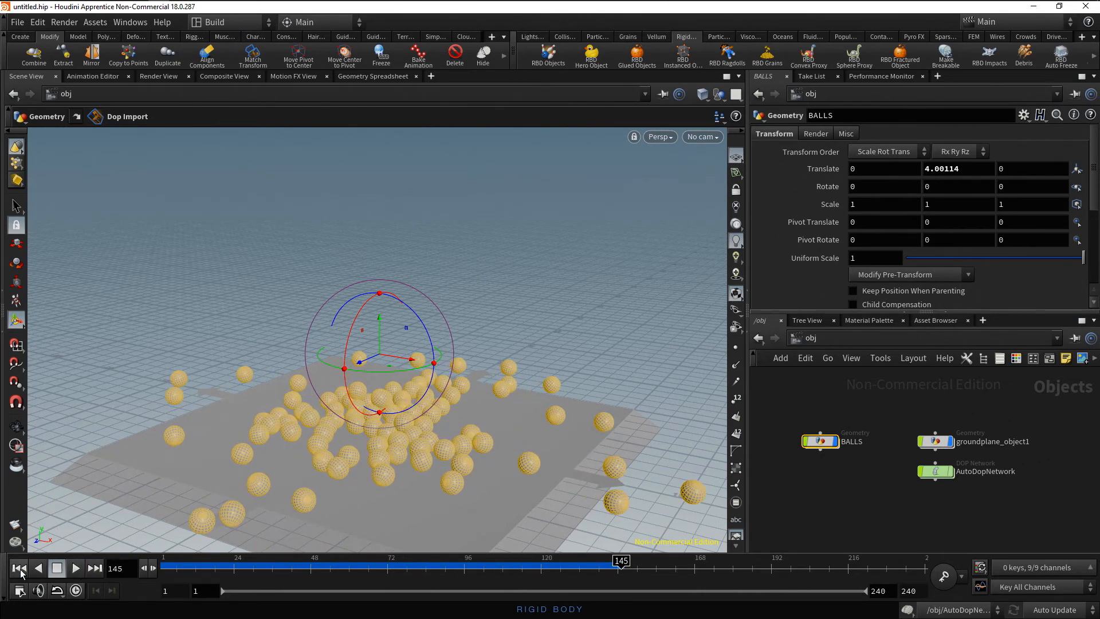
pyautogui.click(20, 568)
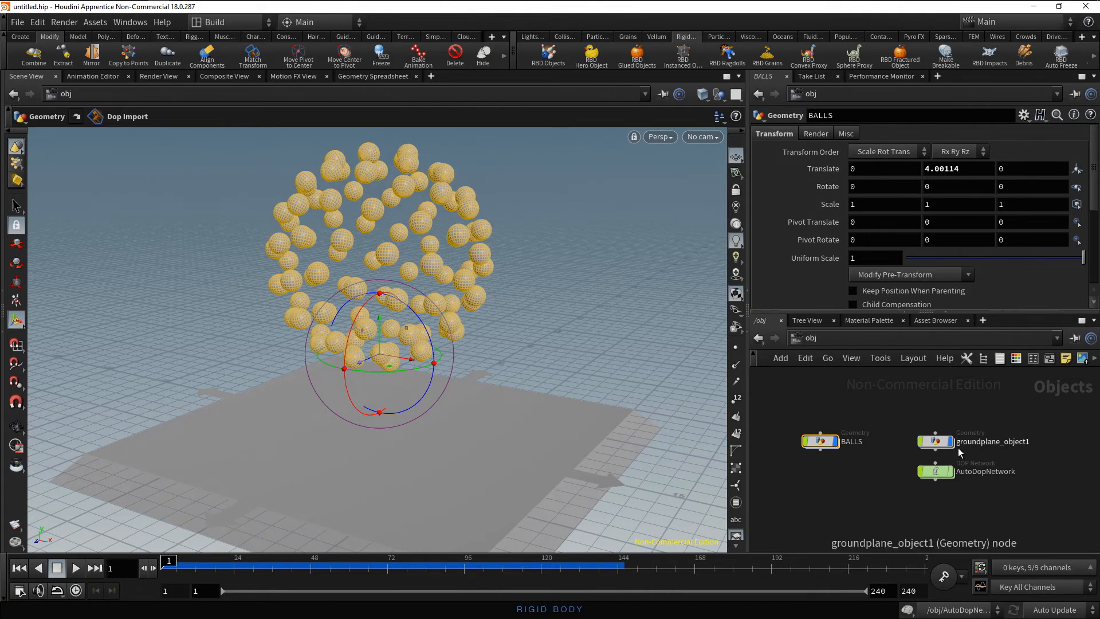
# Open the AutoDopNetwork and lay out its nodes neatly so the whole network is in view.
pyautogui.doubleClick(936, 472)
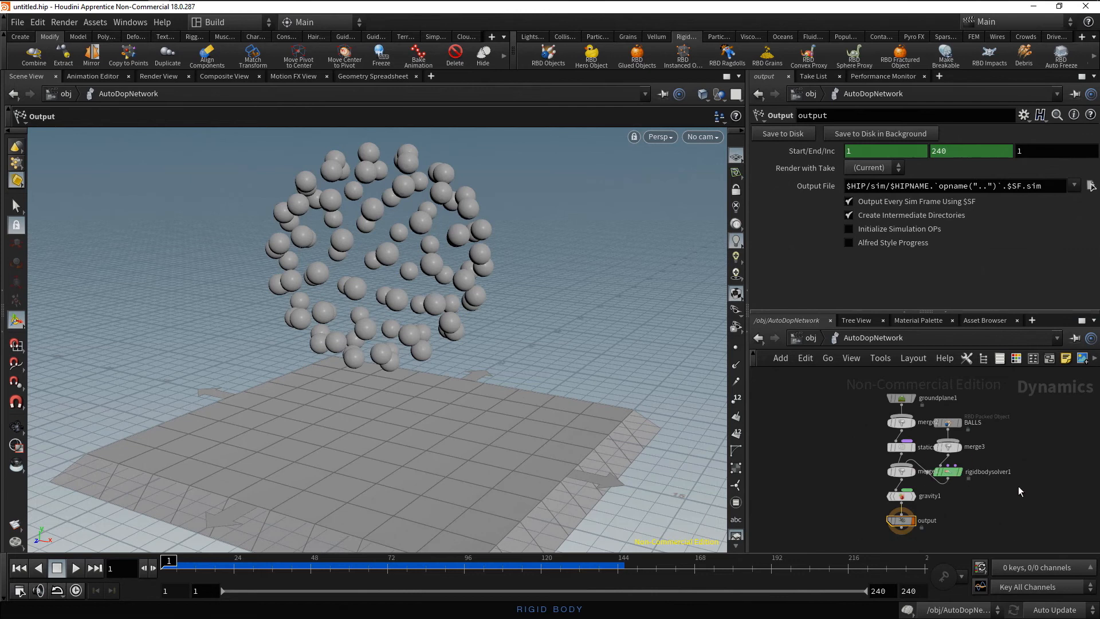
pyautogui.press('l')
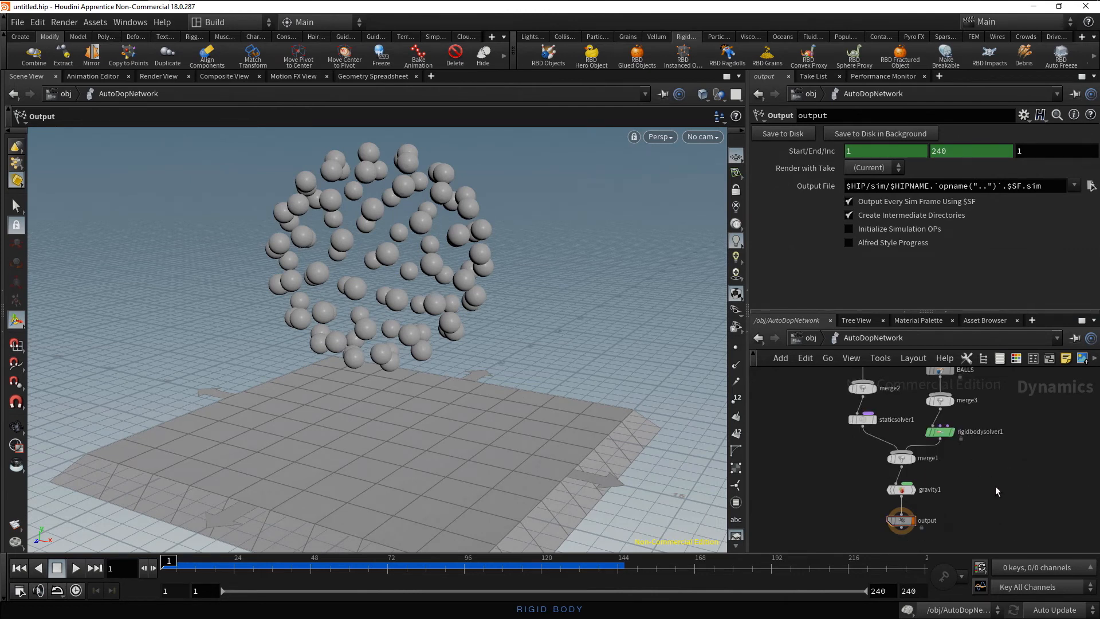
pyautogui.press('h')
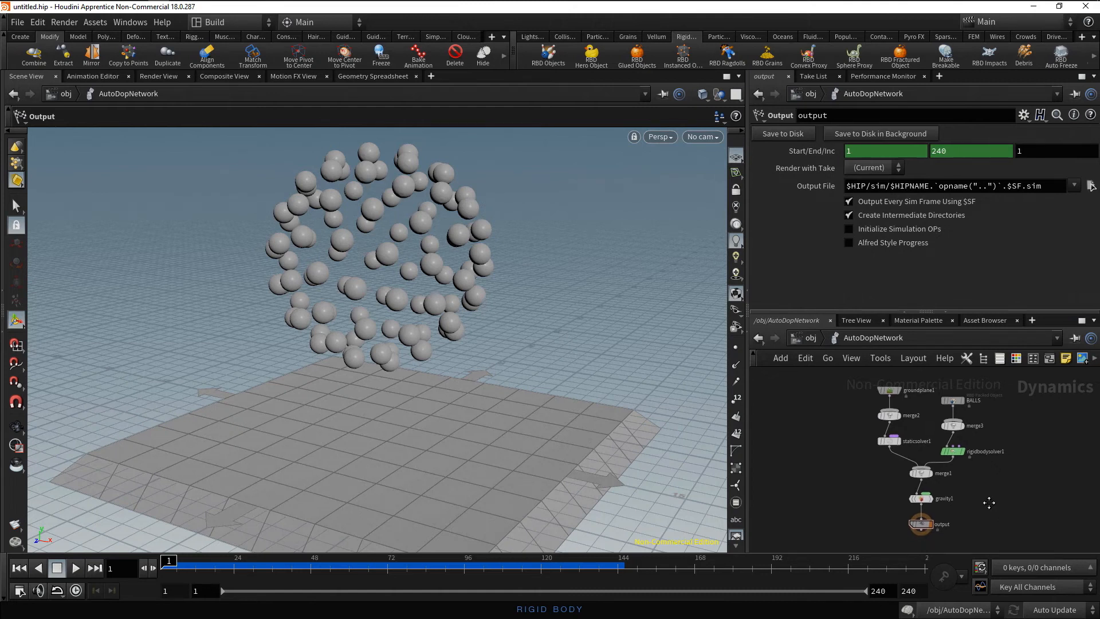
pyautogui.moveTo(991, 504); pyautogui.dragTo(989, 505, button='middle')
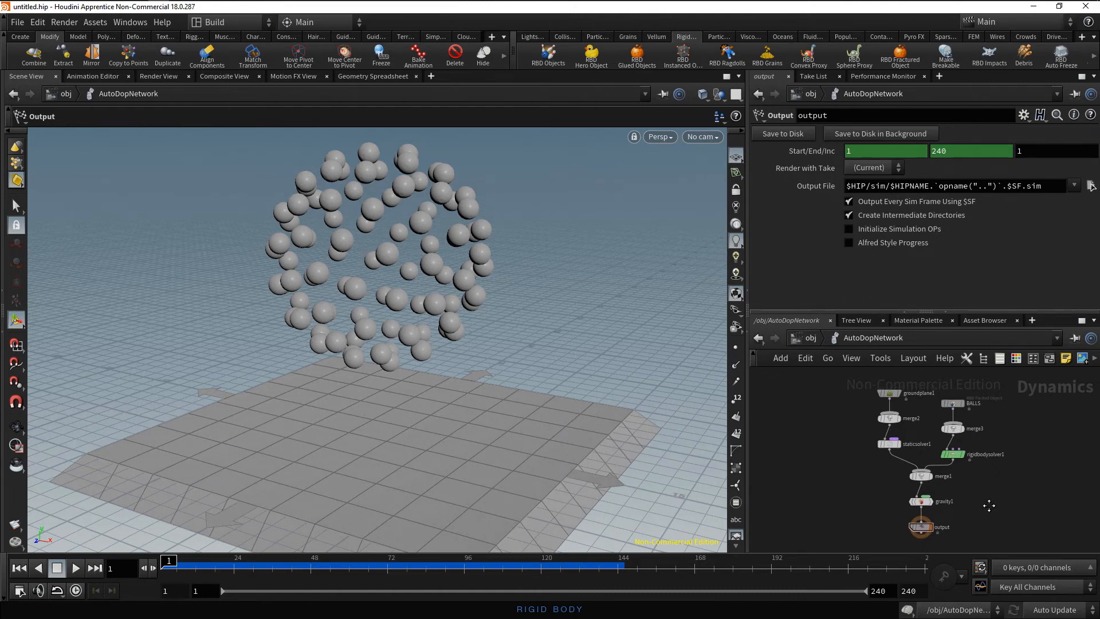
# Set the Bounce of the groundplane1 node's physical properties to 0.8.
pyautogui.click(890, 393)
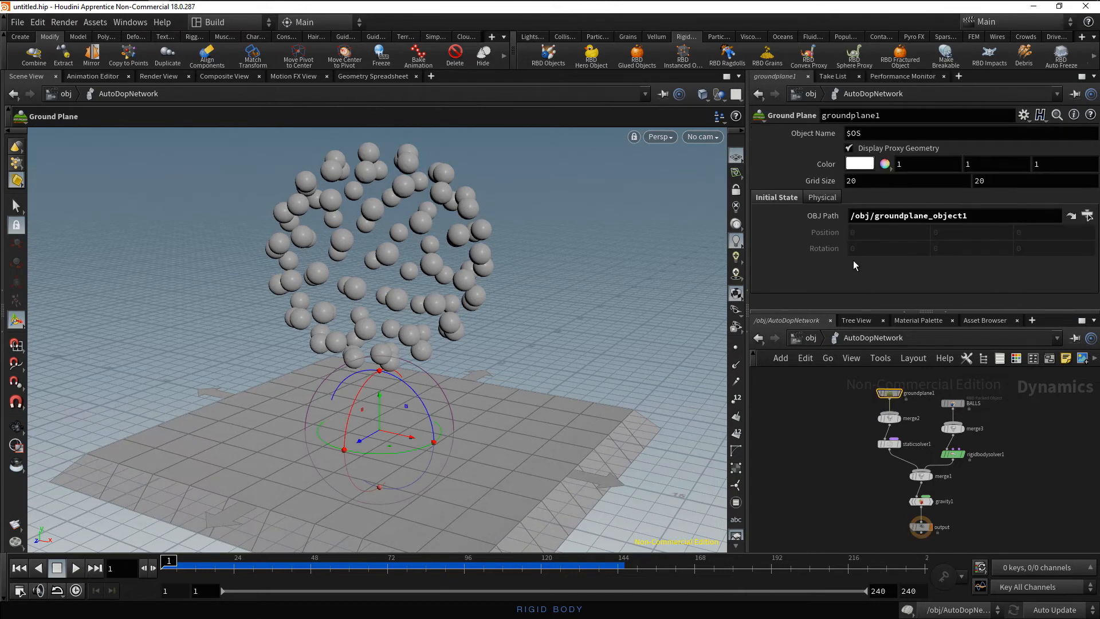
pyautogui.click(830, 200)
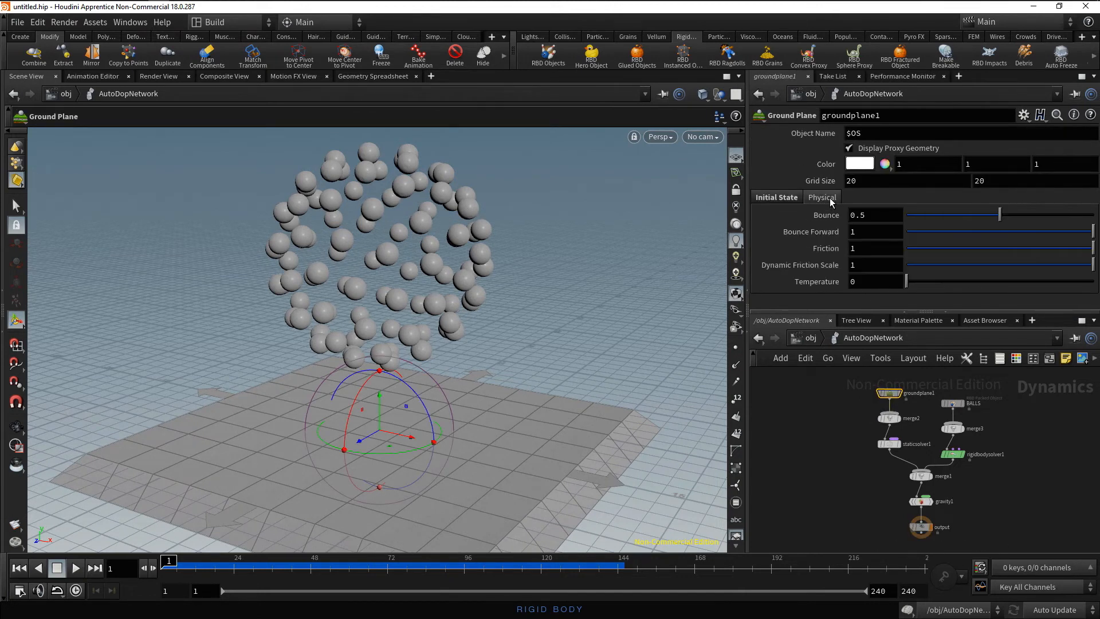
pyautogui.click(876, 214)
pyautogui.scroll(3, 876, 213)
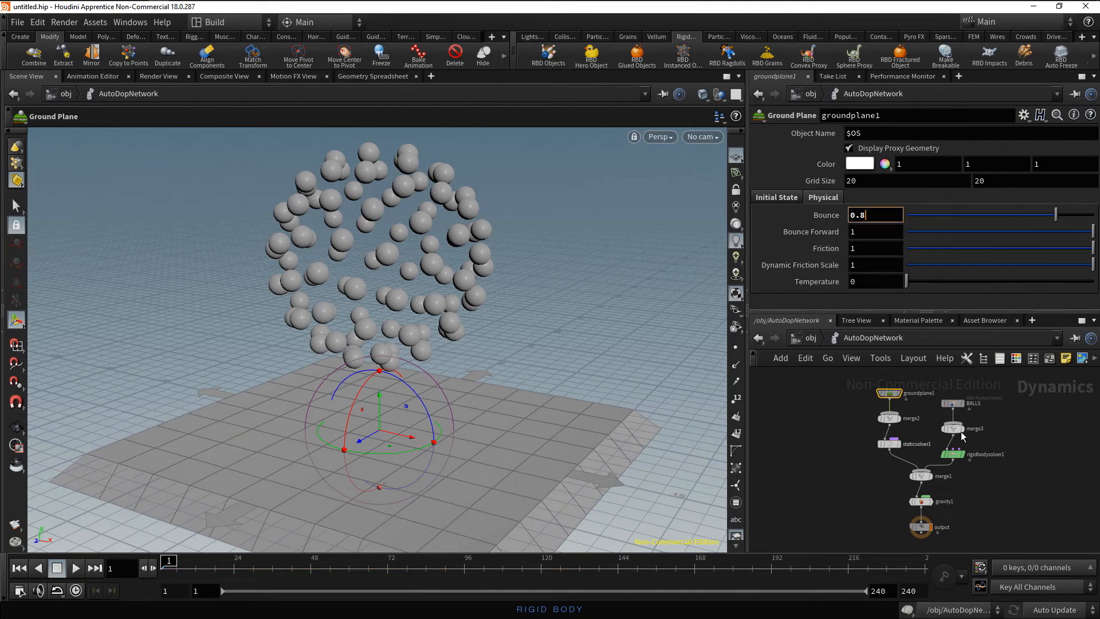
# Set the Bounce of the BALLS node's physical properties to 0.8.
pyautogui.click(954, 403)
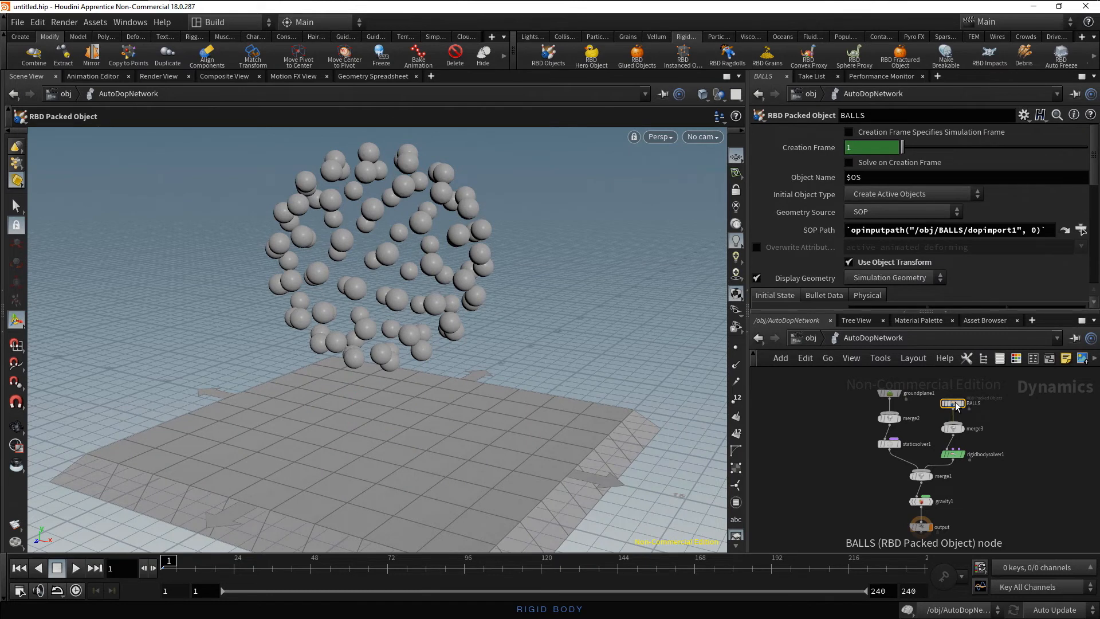
pyautogui.scroll(-2, 913, 284)
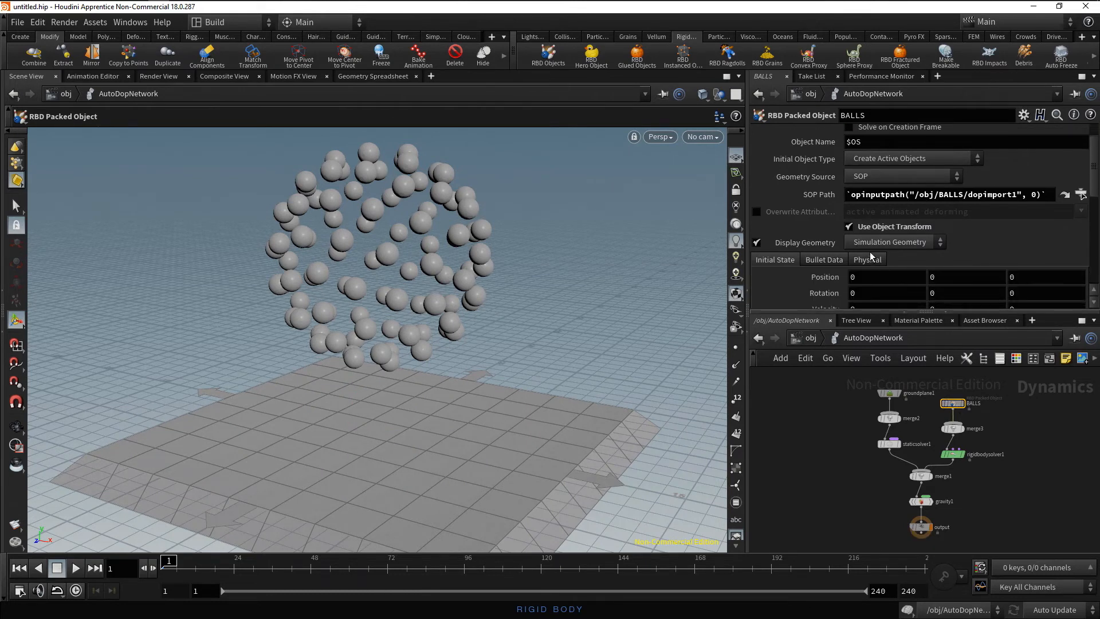
pyautogui.click(868, 261)
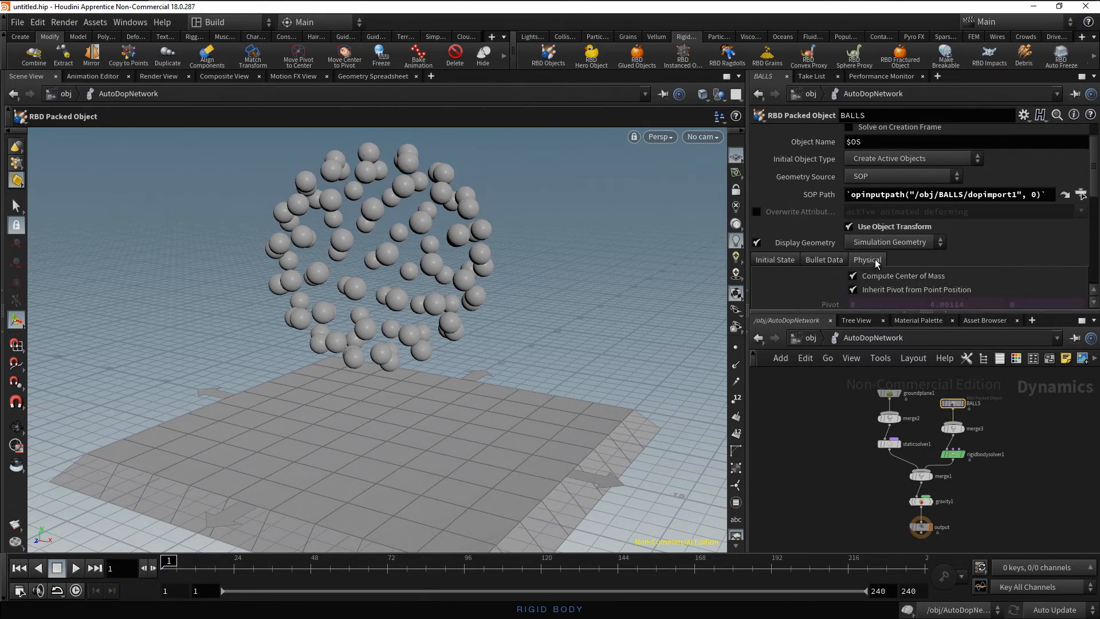
pyautogui.scroll(-5, 876, 263)
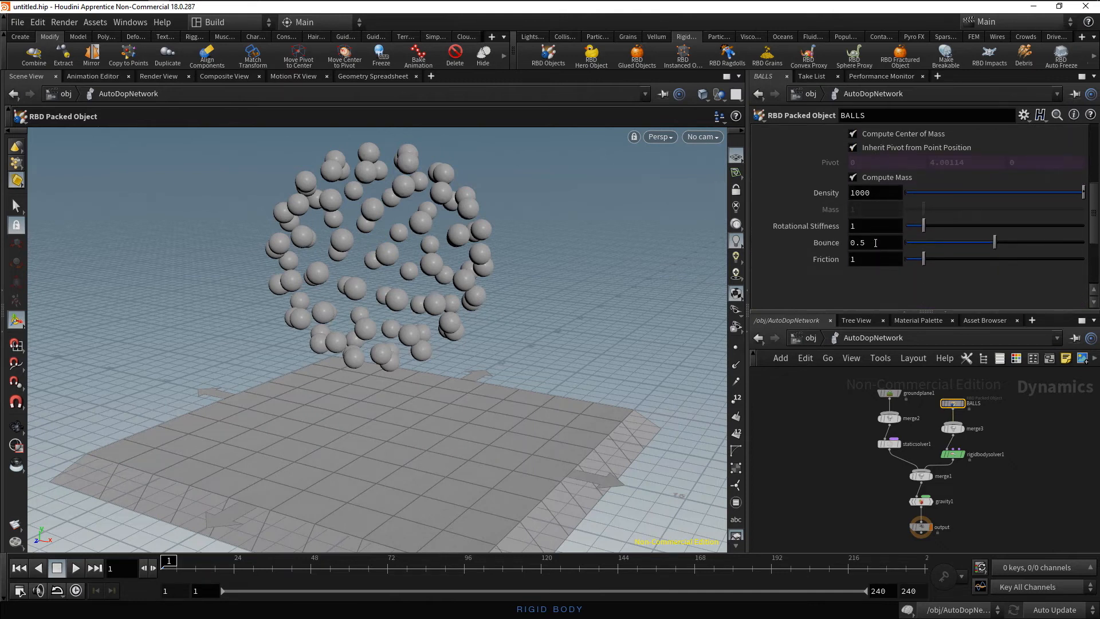
pyautogui.click(875, 243)
pyautogui.write('0.8')
# Set the Y force of the gravity1 node to -3.80665.
pyautogui.click(920, 501)
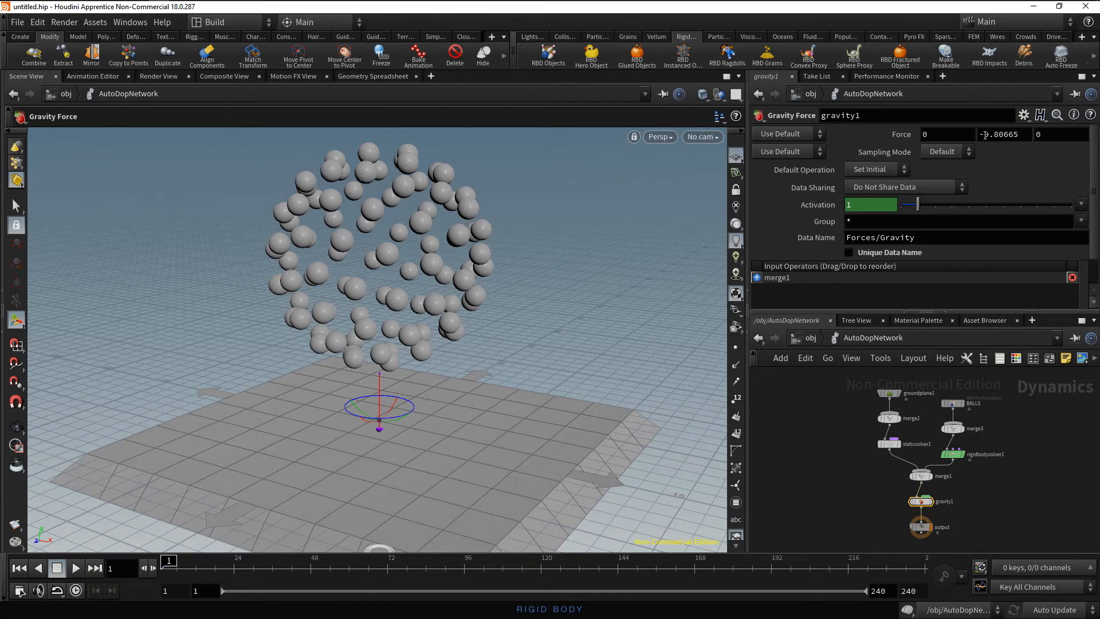
pyautogui.click(985, 135)
pyautogui.write('3')
pyautogui.press('Return')
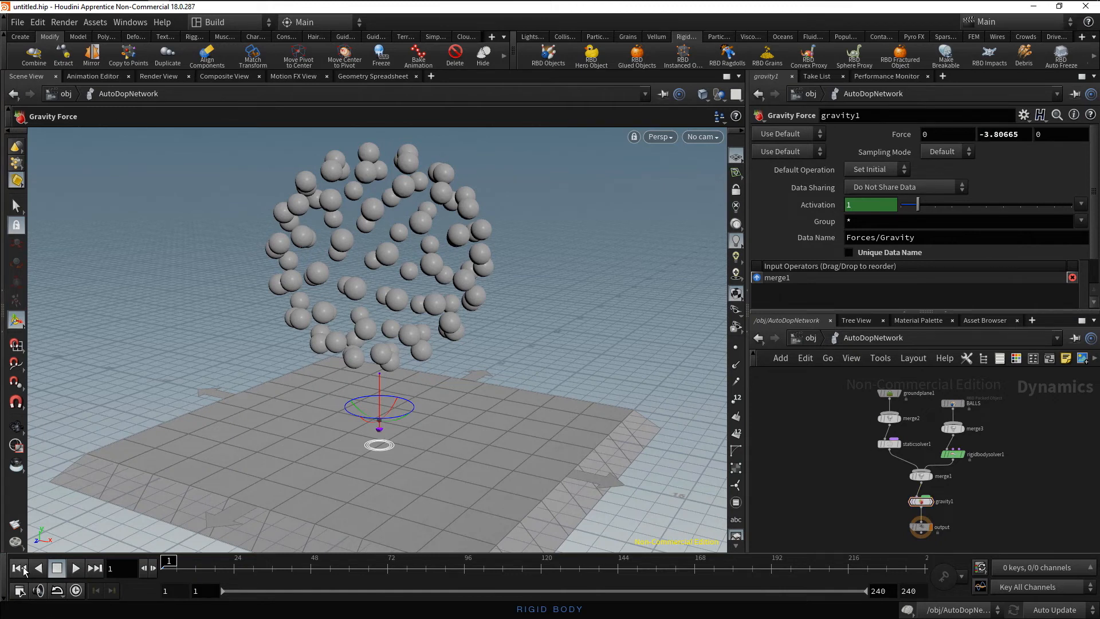
# Play the bouncing simulation, stop it near the end and render a flipbook of the full frame range from the current viewport.
pyautogui.click(76, 567)
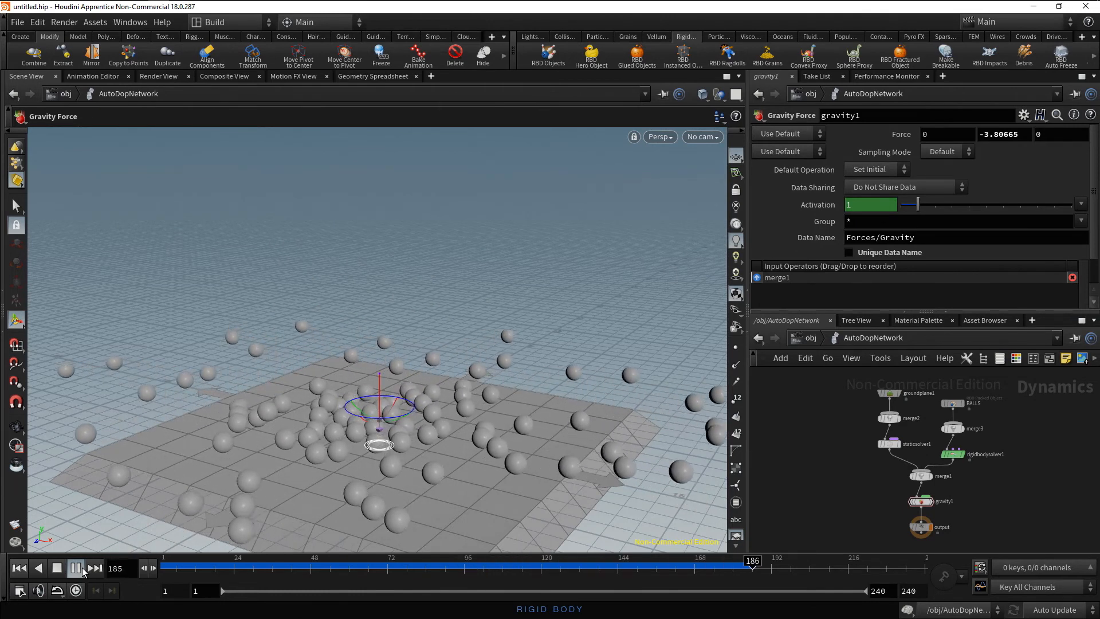
pyautogui.click(82, 568)
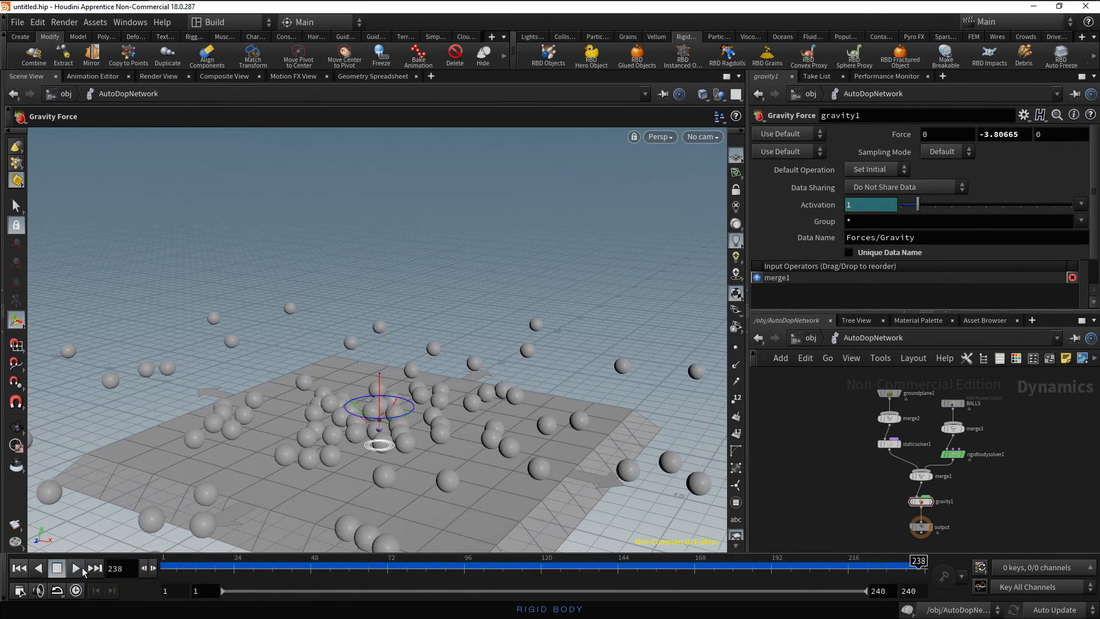
pyautogui.click(20, 526)
pyautogui.moveTo(159, 299); pyautogui.dragTo(245, 180)
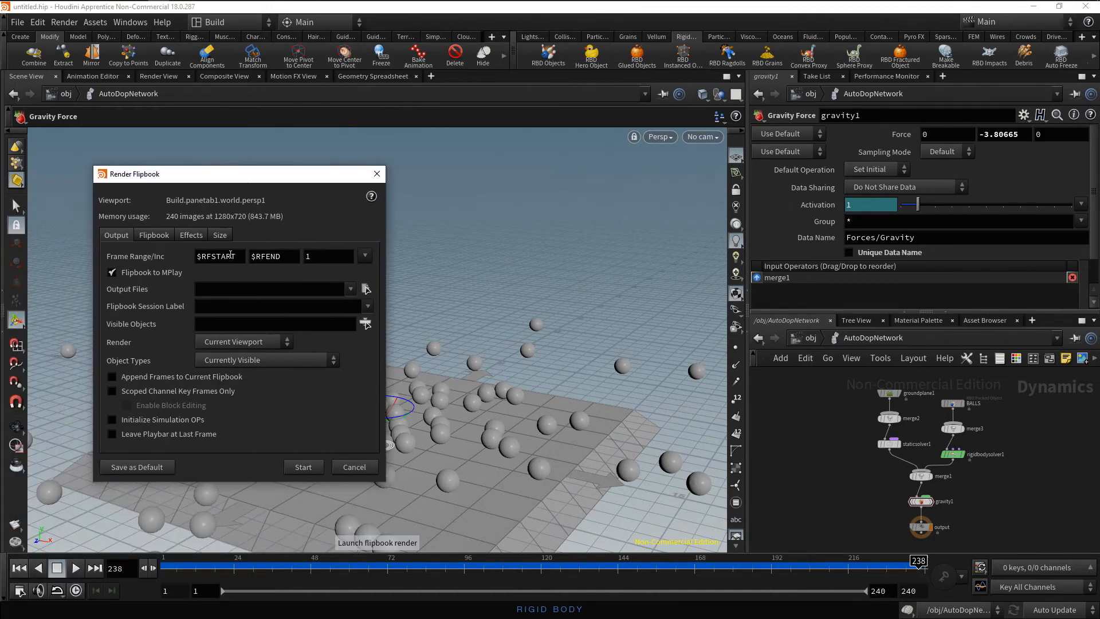
pyautogui.click(303, 467)
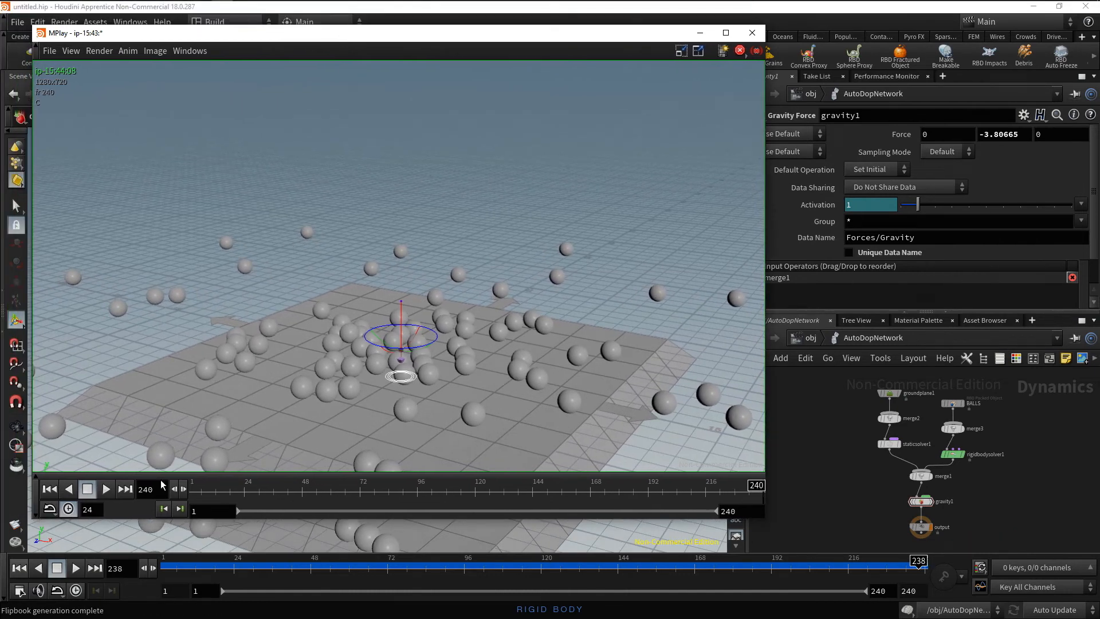
# Play the rendered flipbook from its first frame in MPlay, stop it and close the player.
pyautogui.click(49, 488)
pyautogui.click(106, 488)
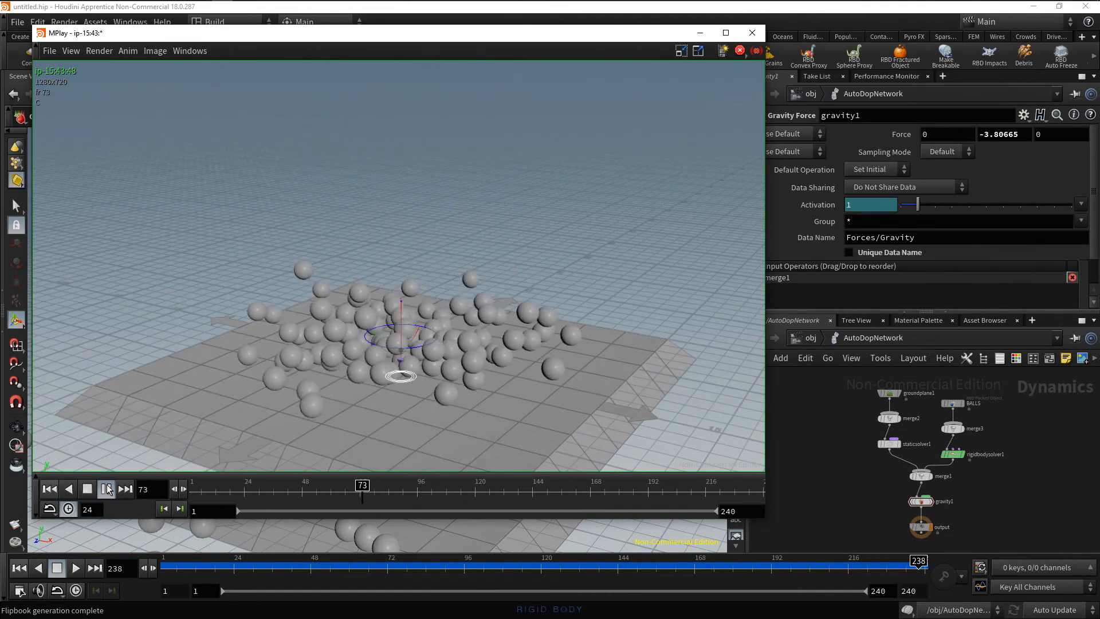
pyautogui.click(107, 488)
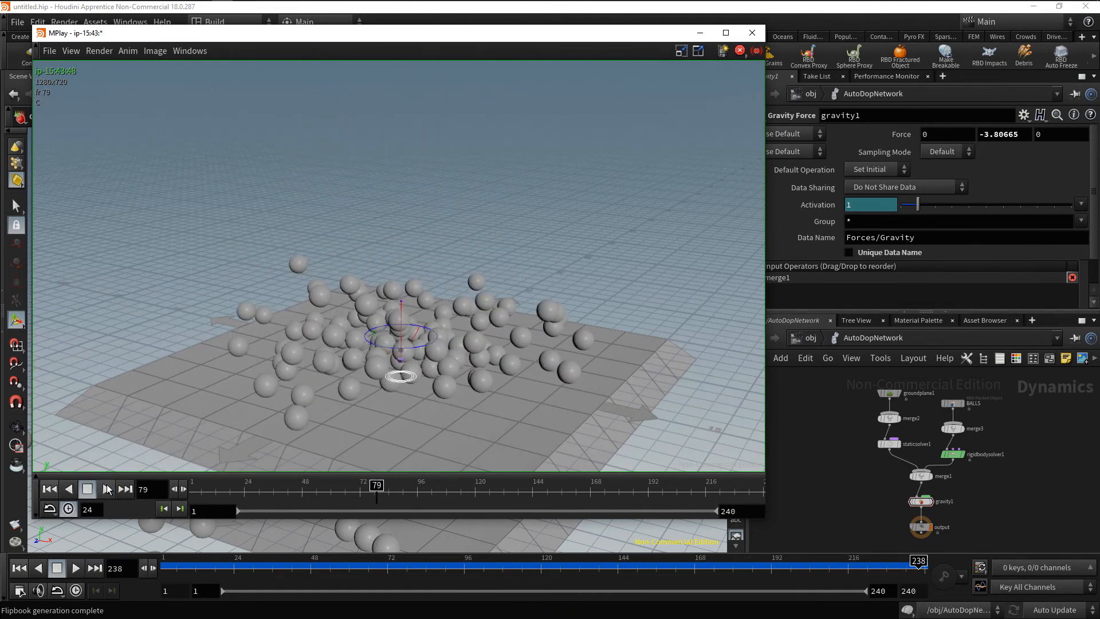
pyautogui.click(752, 34)
# Reload the current Build desktop and start a new empty scene.
pyautogui.click(228, 22)
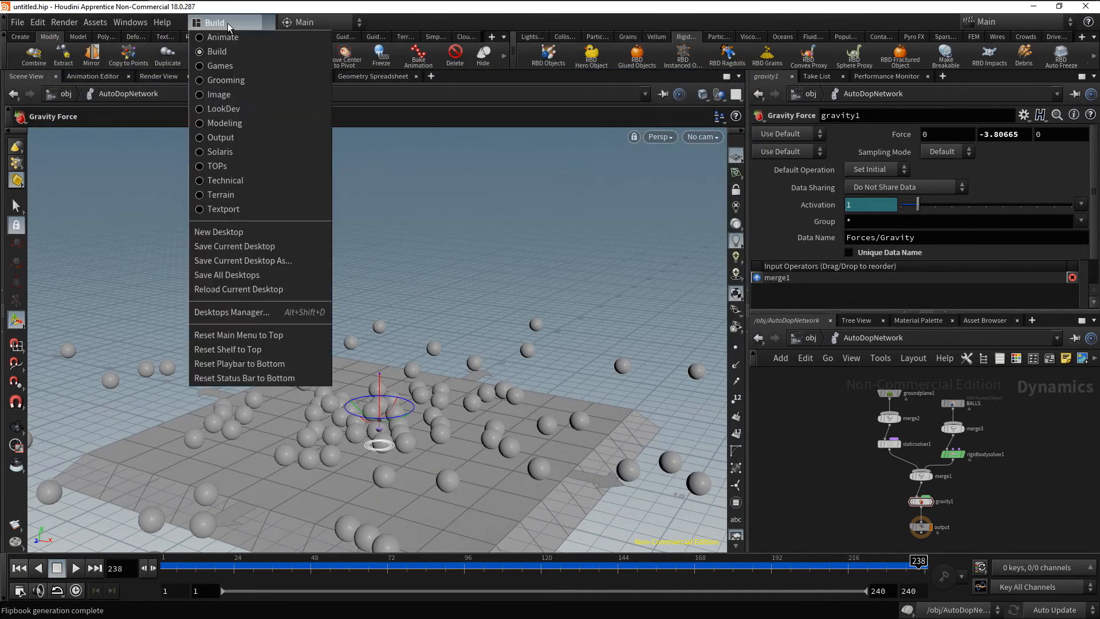
pyautogui.click(238, 287)
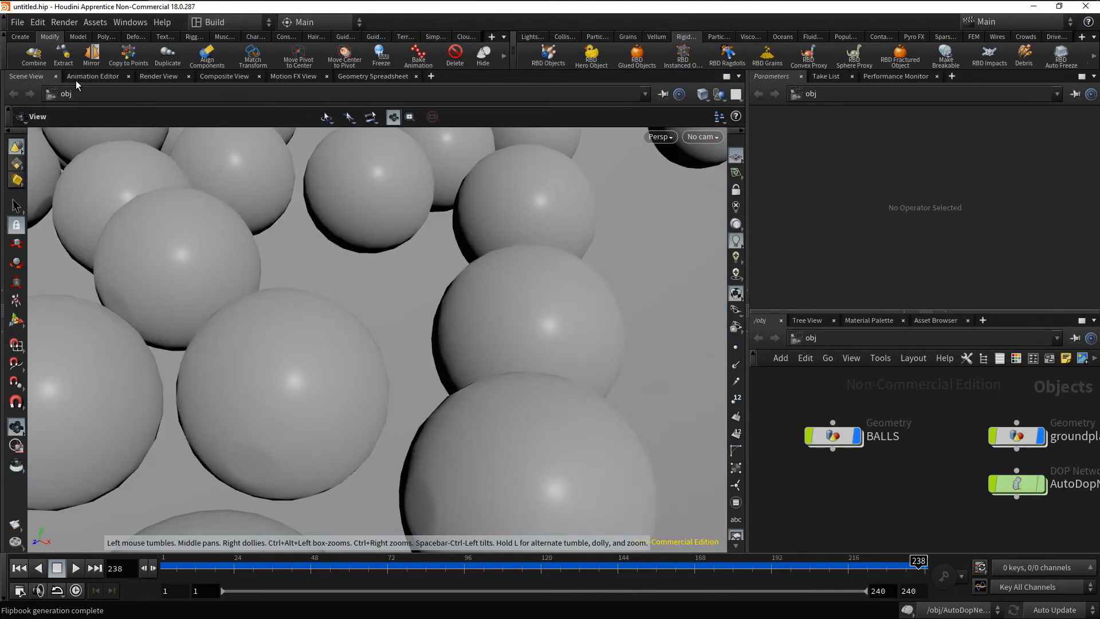
pyautogui.click(22, 37)
pyautogui.click(16, 23)
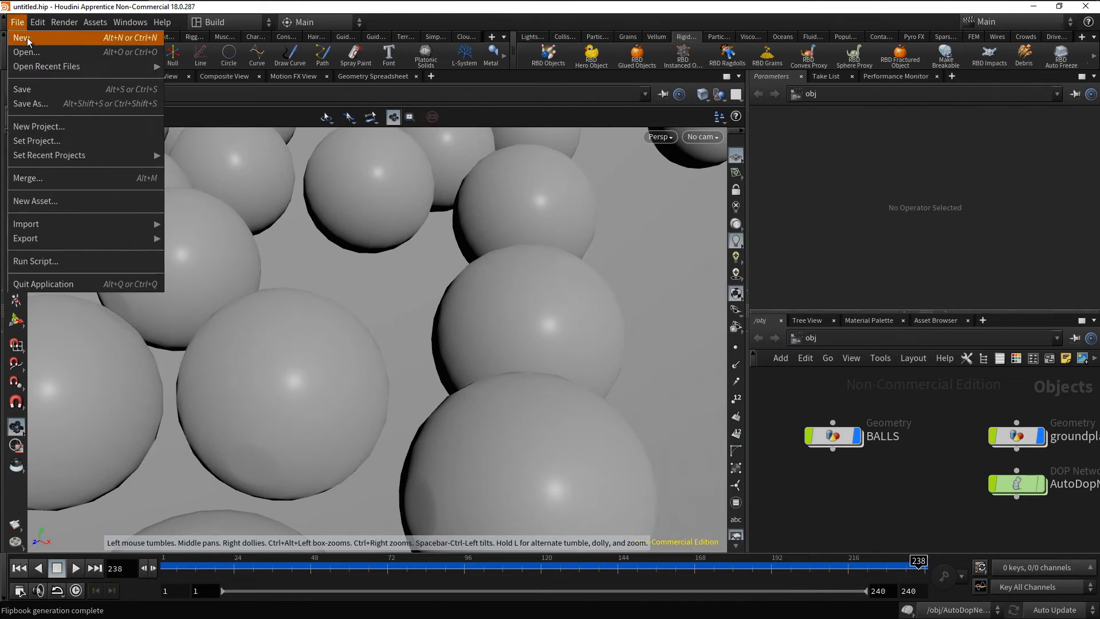
pyautogui.click(28, 38)
pyautogui.click(198, 77)
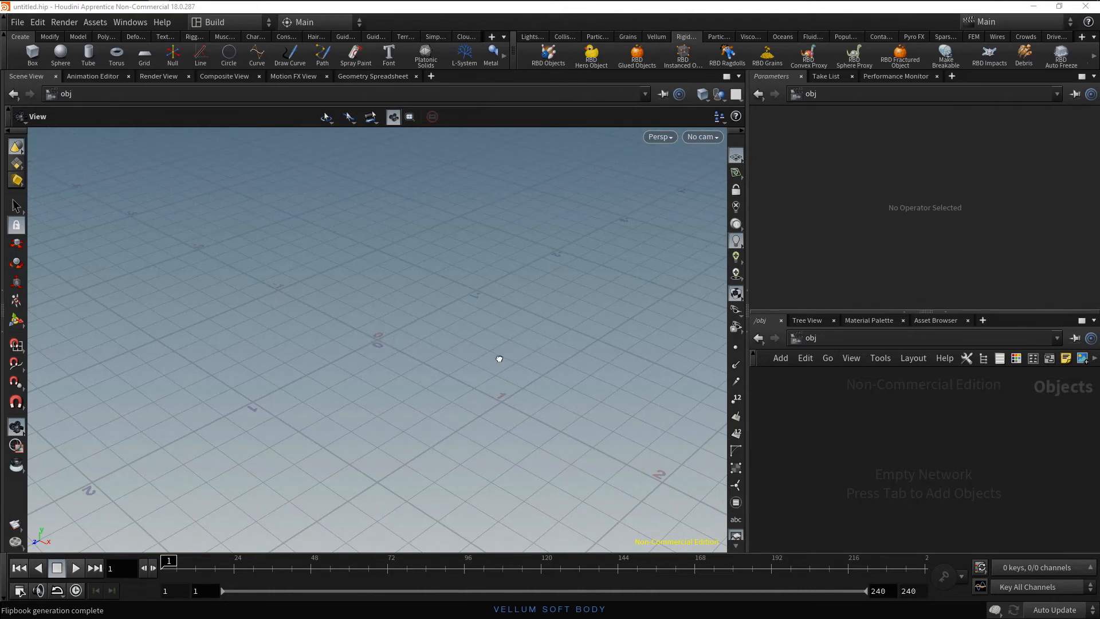
# Place the Squab test geometry at the scene origin.
pyautogui.press('Tab')
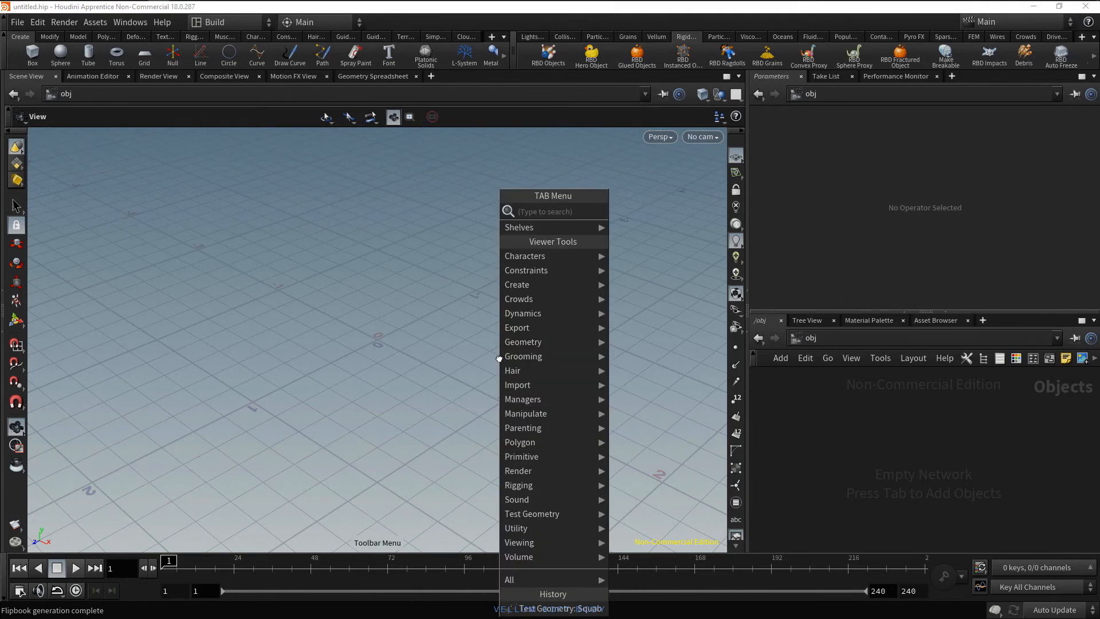
pyautogui.moveTo(551, 514)
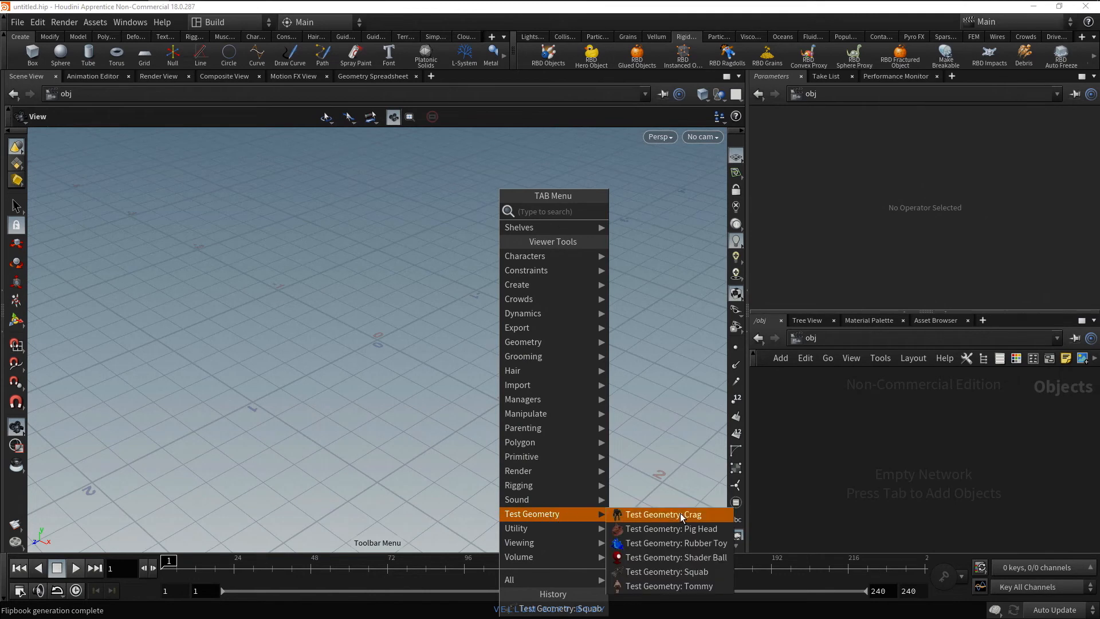
pyautogui.click(717, 572)
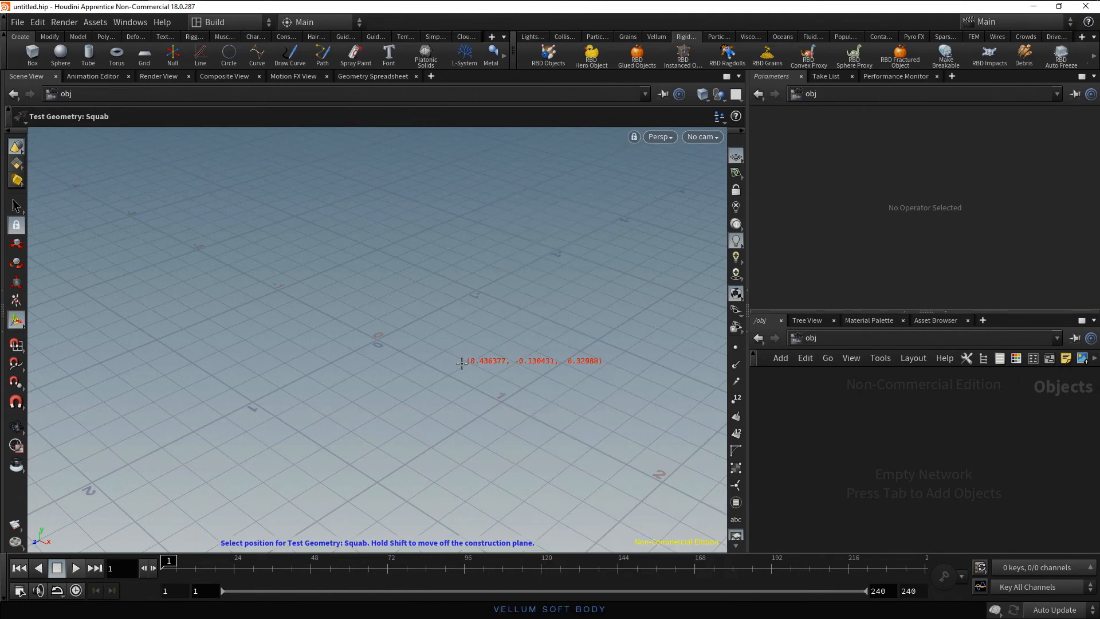
pyautogui.press('Return')
pyautogui.keyDown('alt'); pyautogui.moveTo(513, 328); pyautogui.dragTo(513, 367, button='right'); pyautogui.keyUp('alt')
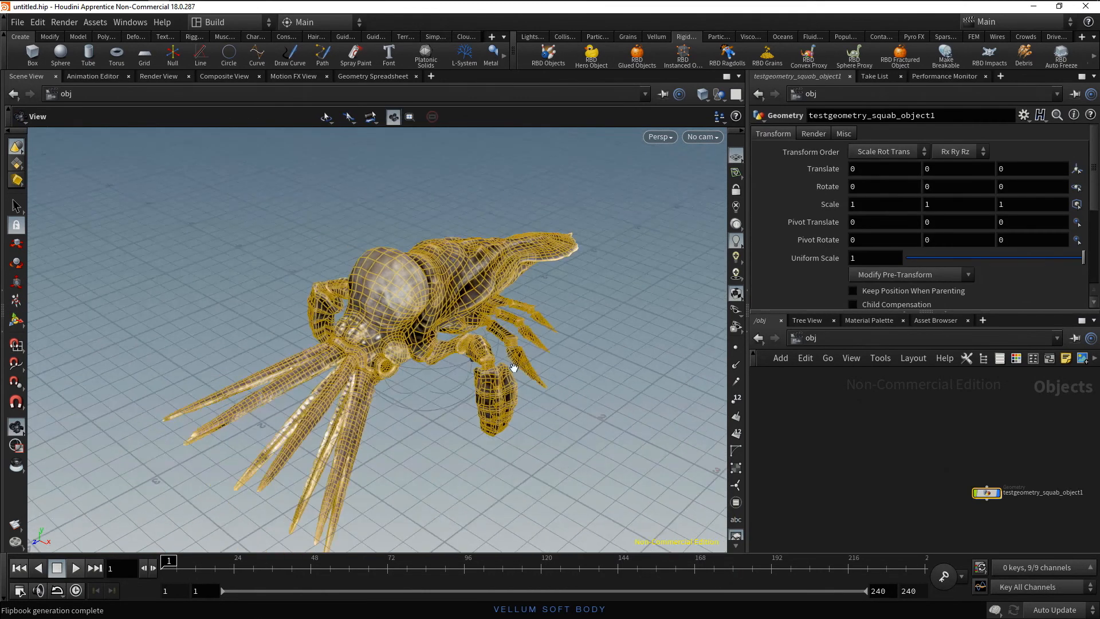
pyautogui.moveTo(513, 367); pyautogui.dragTo(505, 395)
# Raise the squab above the grid to a Y translation of about 1.99.
pyautogui.press('Return')
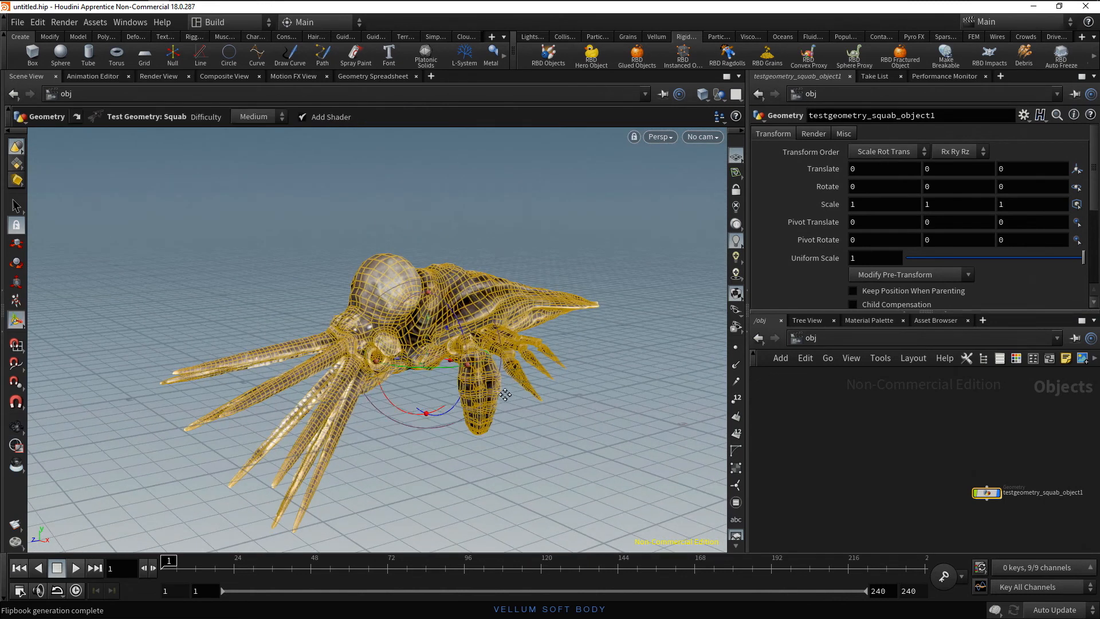
pyautogui.moveTo(429, 322); pyautogui.dragTo(431, 107)
pyautogui.keyDown('alt'); pyautogui.moveTo(429, 376); pyautogui.dragTo(429, 450, button='middle'); pyautogui.keyUp('alt')
pyautogui.keyDown('alt'); pyautogui.moveTo(429, 372); pyautogui.dragTo(396, 402, button='right'); pyautogui.keyUp('alt')
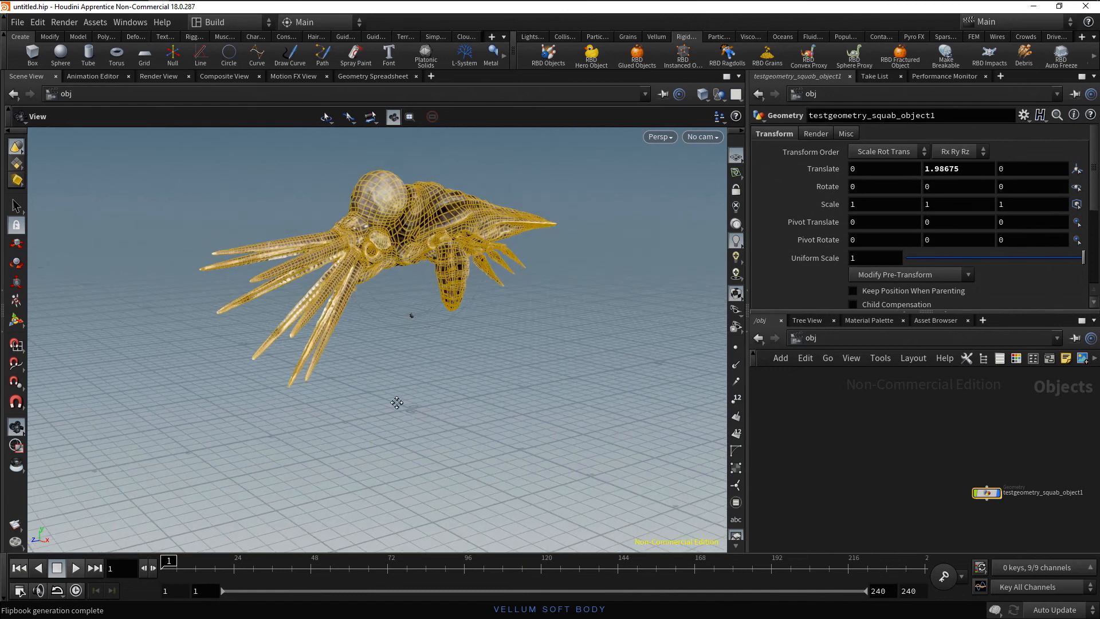
pyautogui.keyDown('alt'); pyautogui.moveTo(396, 403); pyautogui.dragTo(380, 409, button='middle'); pyautogui.keyUp('alt')
pyautogui.keyDown('alt'); pyautogui.moveTo(400, 395); pyautogui.dragTo(403, 405); pyautogui.keyUp('alt')
# Set the end of the playback range to frame 120.
pyautogui.click(881, 591)
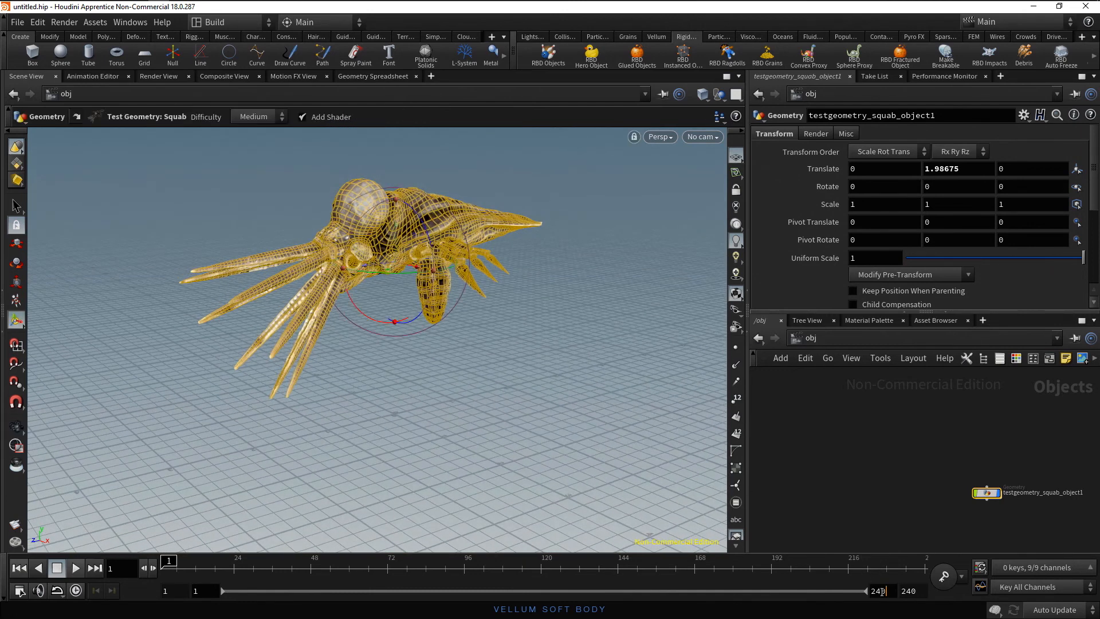
pyautogui.write('120')
pyautogui.press('Return')
# Rename the test geometry object SQUAB and move its node to the middle of the network.
pyautogui.doubleClick(1085, 493)
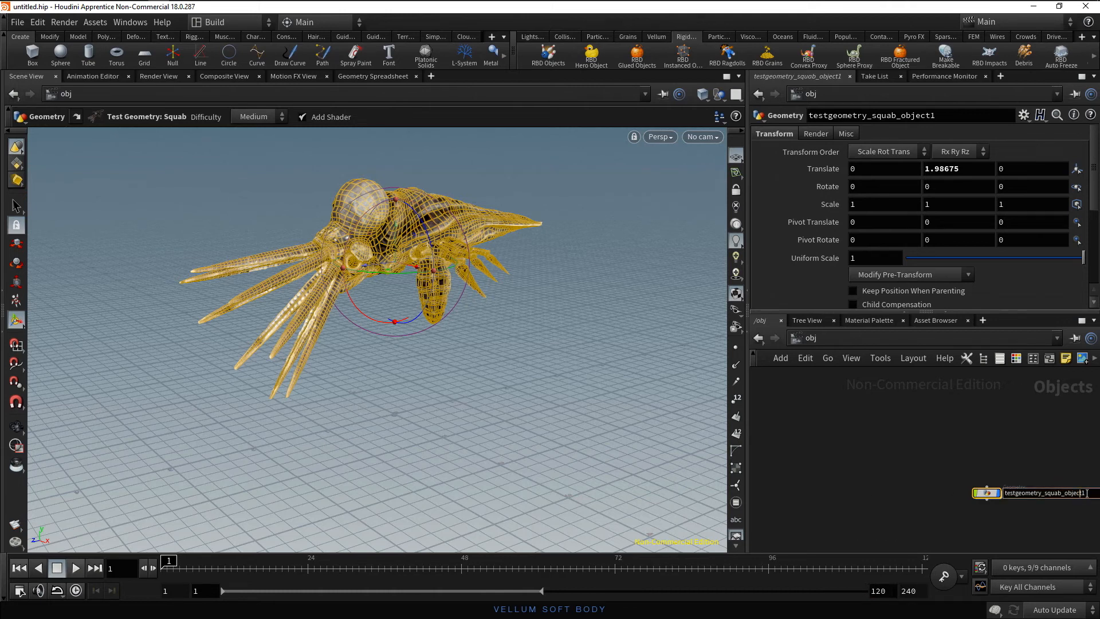
pyautogui.doubleClick(1086, 493)
pyautogui.write('SQUAB')
pyautogui.press('Return')
pyautogui.moveTo(986, 492); pyautogui.dragTo(916, 463)
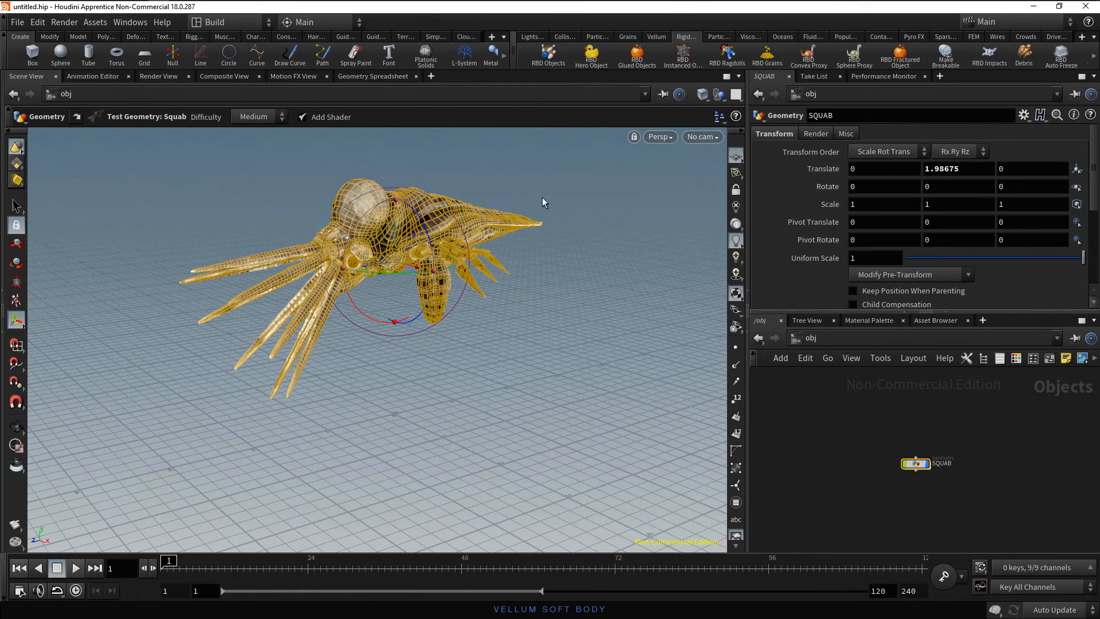
# Make SQUAB a Vellum Strut Softbody and return to the object level.
pyautogui.click(656, 37)
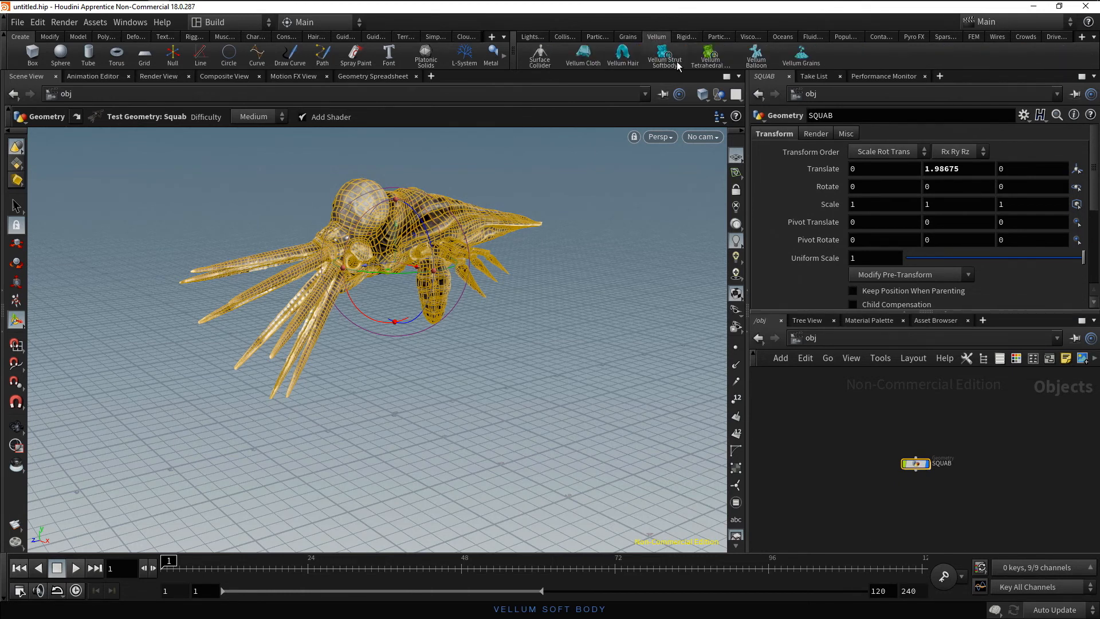
pyautogui.click(678, 66)
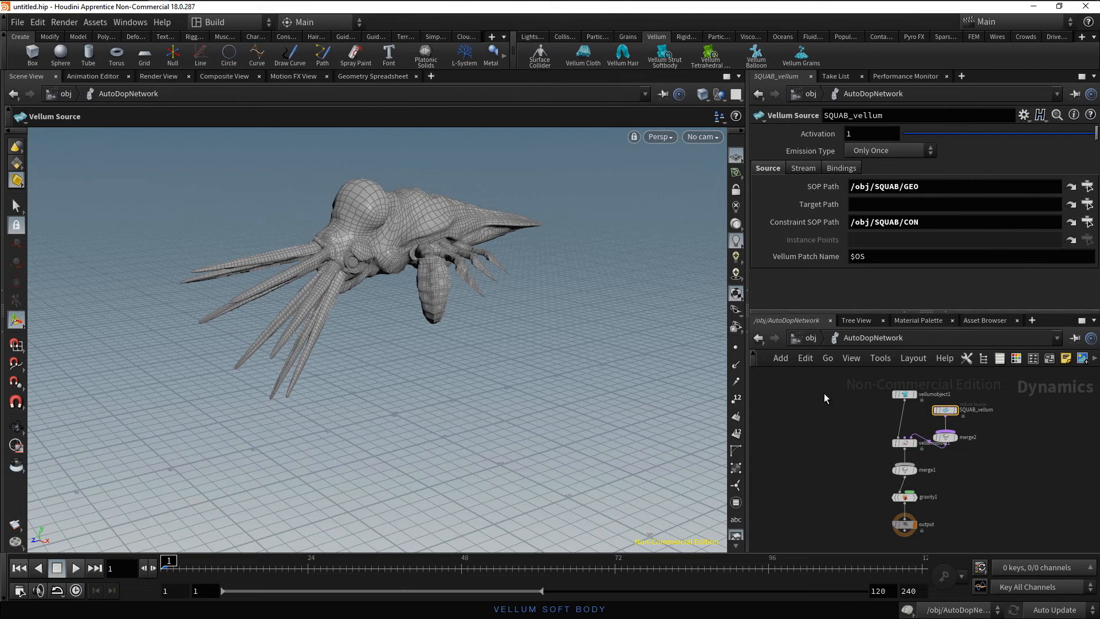
pyautogui.click(810, 338)
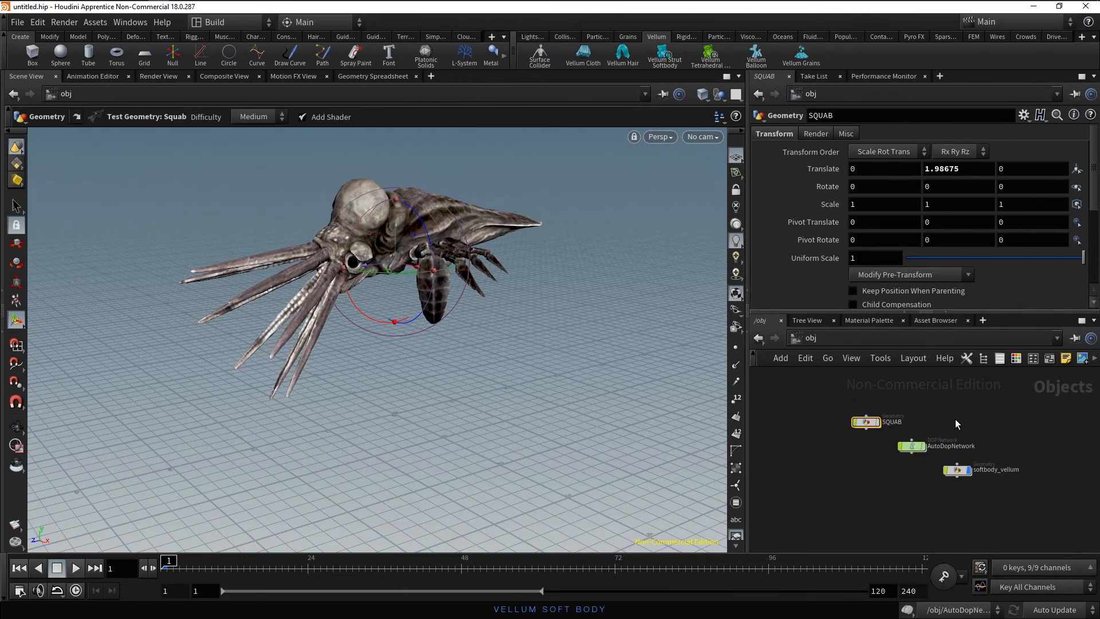
# Arrange the SQUAB, AutoDopNetwork and softbody_vellum nodes in one vertical column.
pyautogui.moveTo(866, 424); pyautogui.dragTo(840, 424)
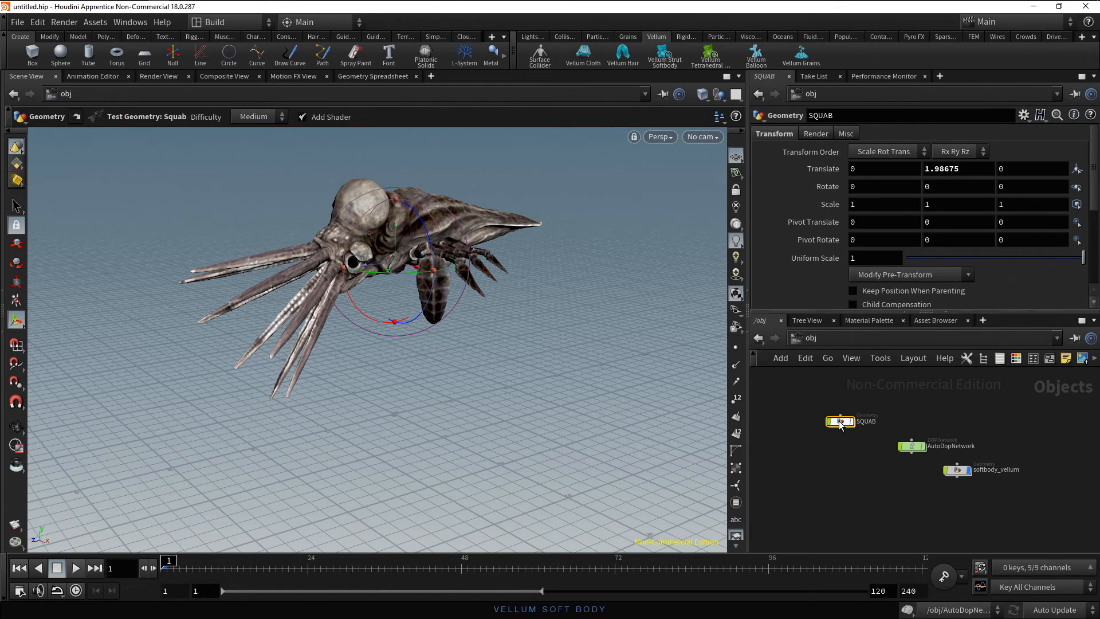
pyautogui.moveTo(911, 446); pyautogui.dragTo(841, 454)
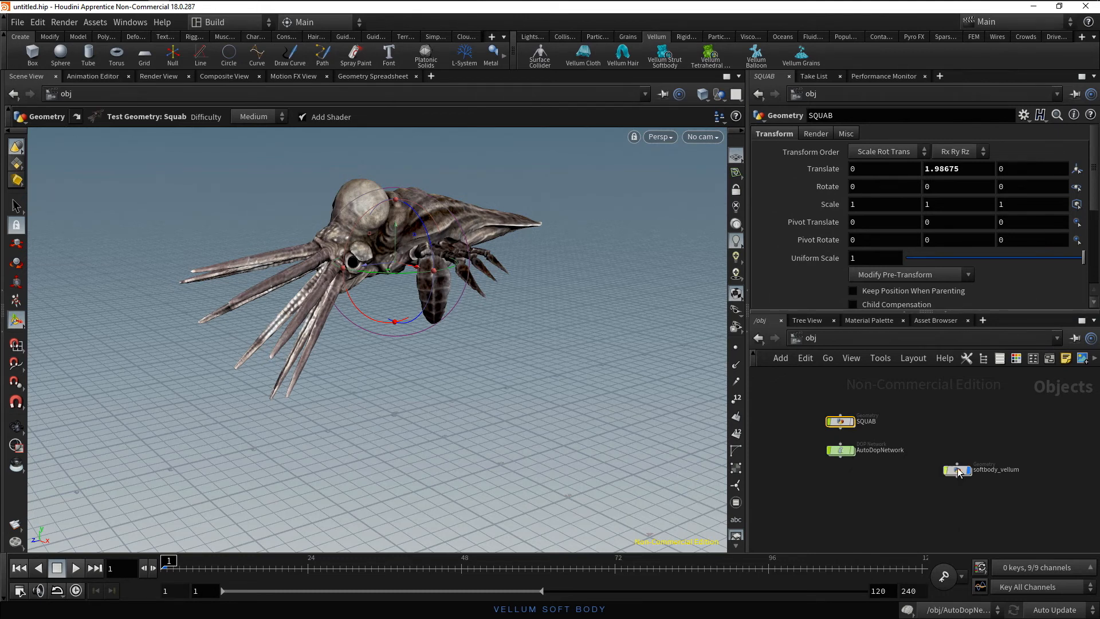
pyautogui.moveTo(963, 473); pyautogui.dragTo(849, 484)
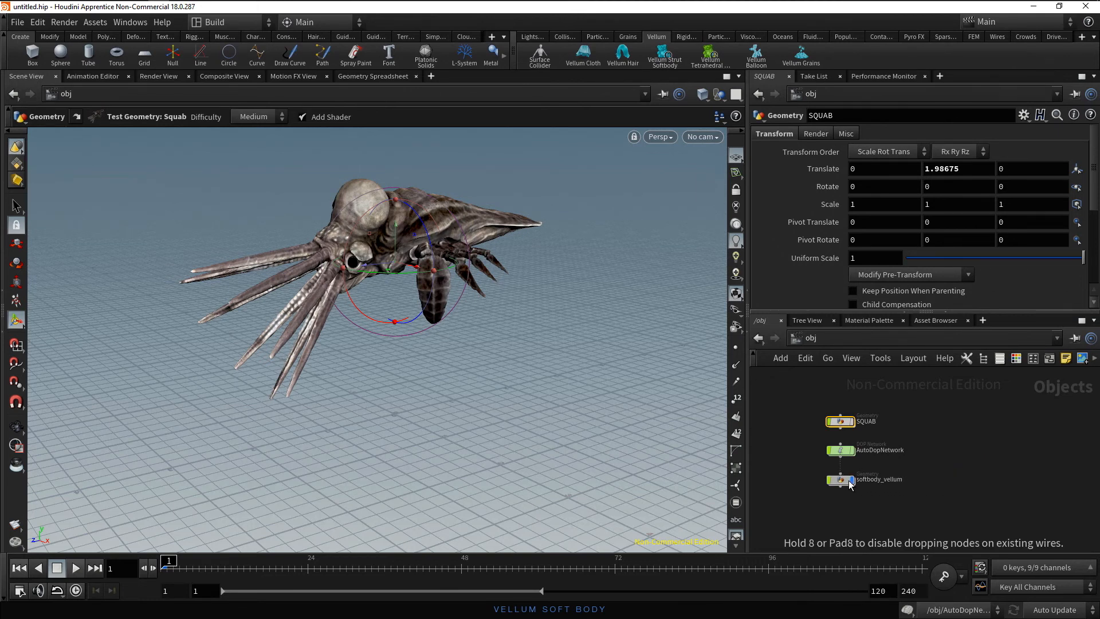
pyautogui.moveTo(849, 484); pyautogui.dragTo(849, 484)
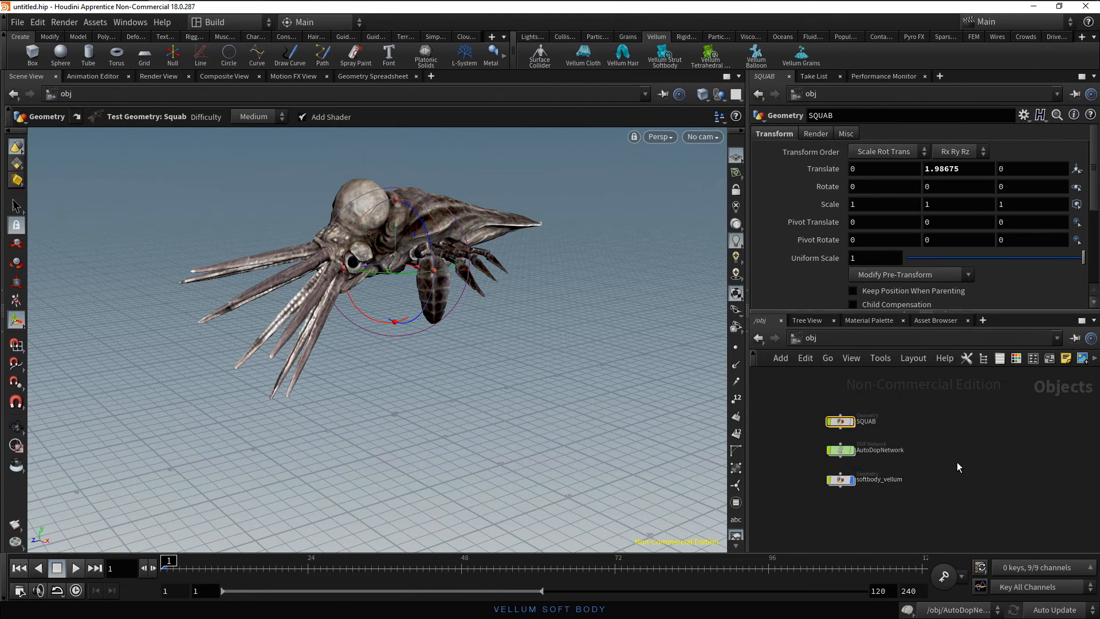
# Add a collision ground plane to the scene and place its node below softbody_vellum.
pyautogui.click(565, 36)
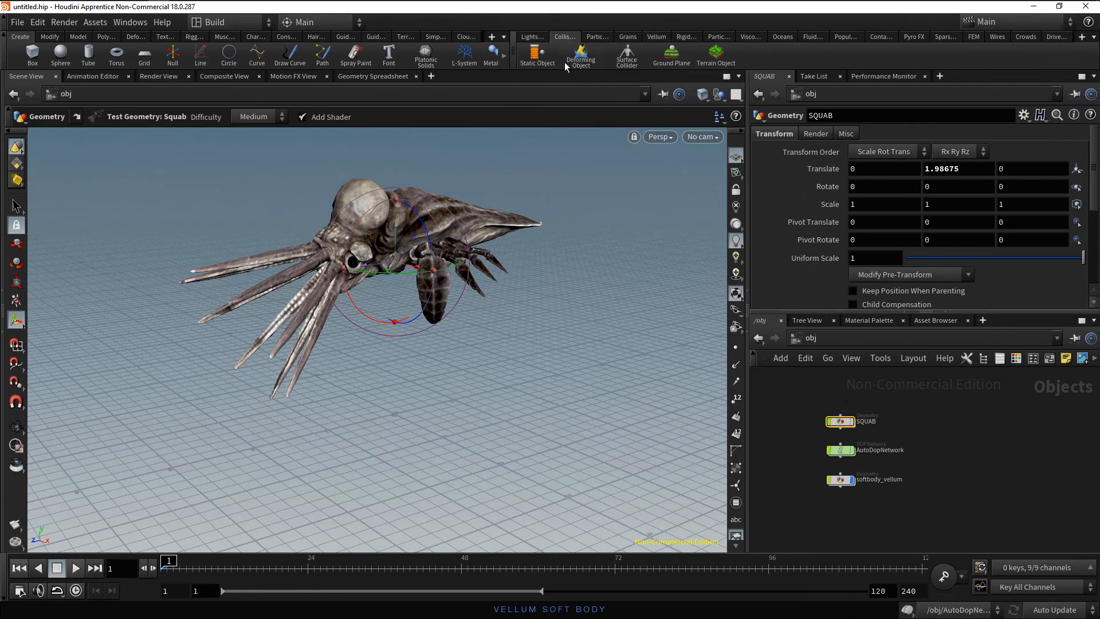
pyautogui.click(682, 64)
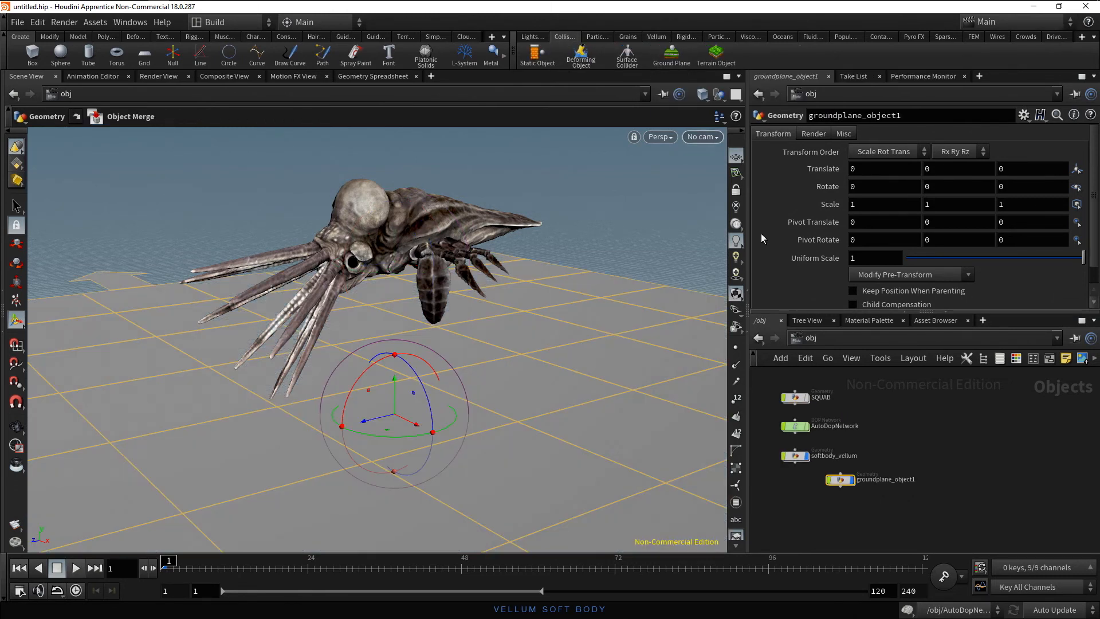
pyautogui.moveTo(928, 510); pyautogui.dragTo(885, 519)
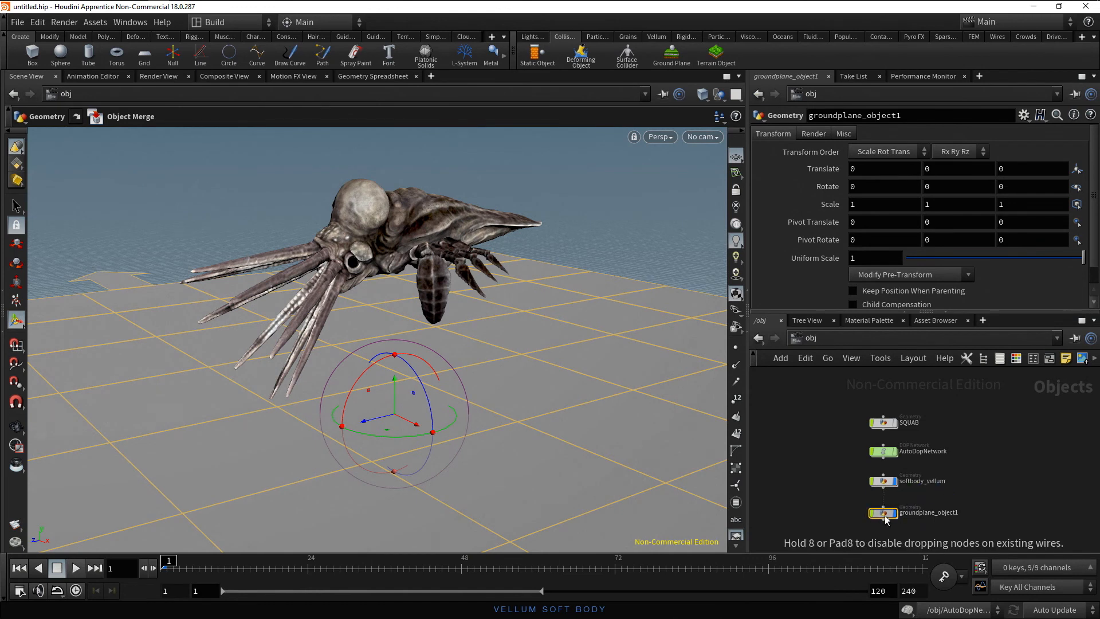
# Play the squab soft body simulation until it has landed on the ground plane and stop at about frame 71.
pyautogui.scroll(2, 891, 516)
pyautogui.moveTo(929, 516); pyautogui.dragTo(975, 518, button='middle')
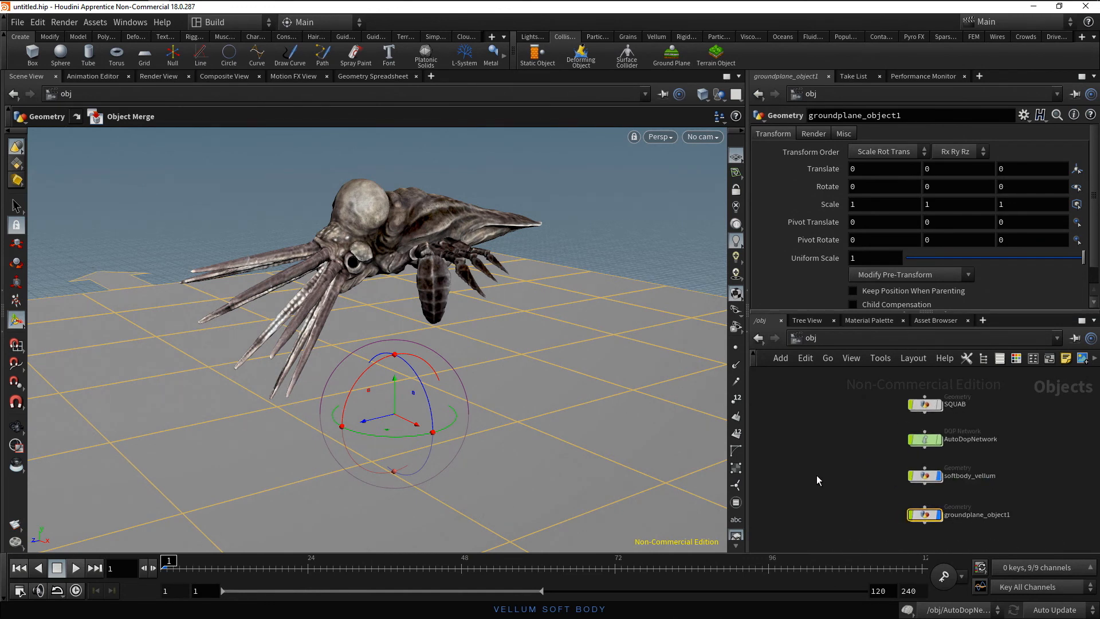
pyautogui.click(77, 568)
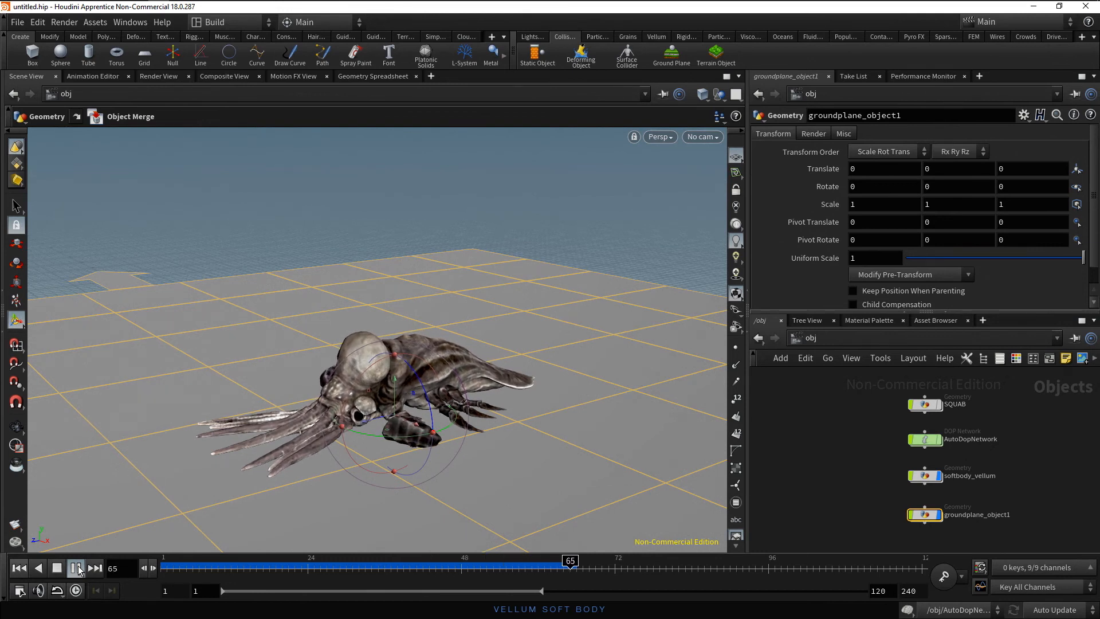
pyautogui.click(79, 570)
pyautogui.press('Escape')
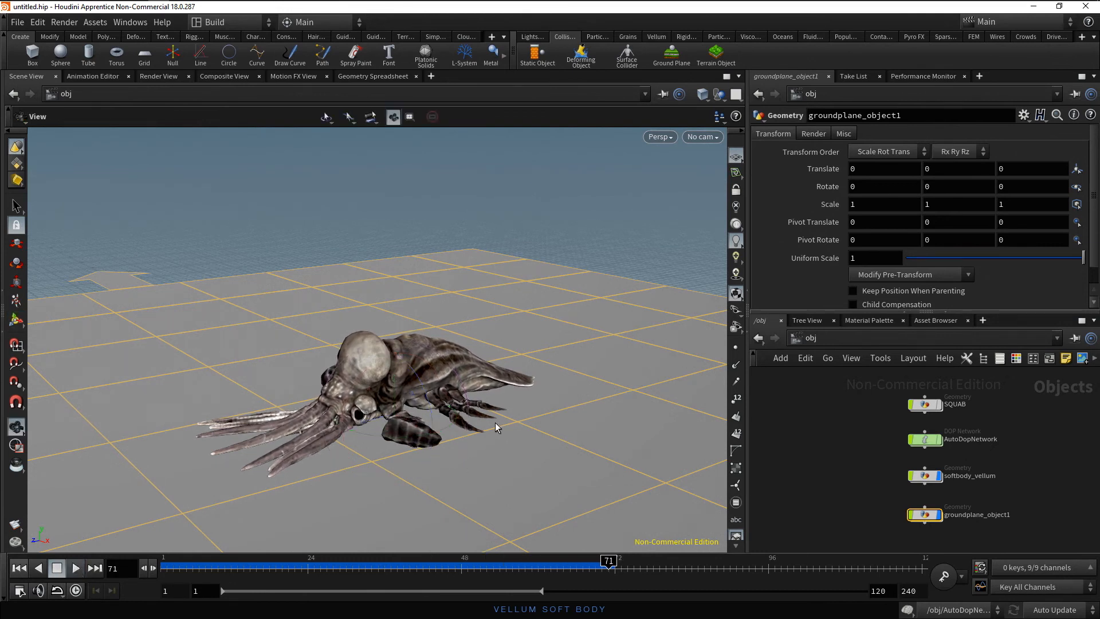
# Render a viewport flipbook of the squab in close-up for frames 1 to 72.
pyautogui.scroll(3, 487, 437)
pyautogui.scroll(5, 487, 437)
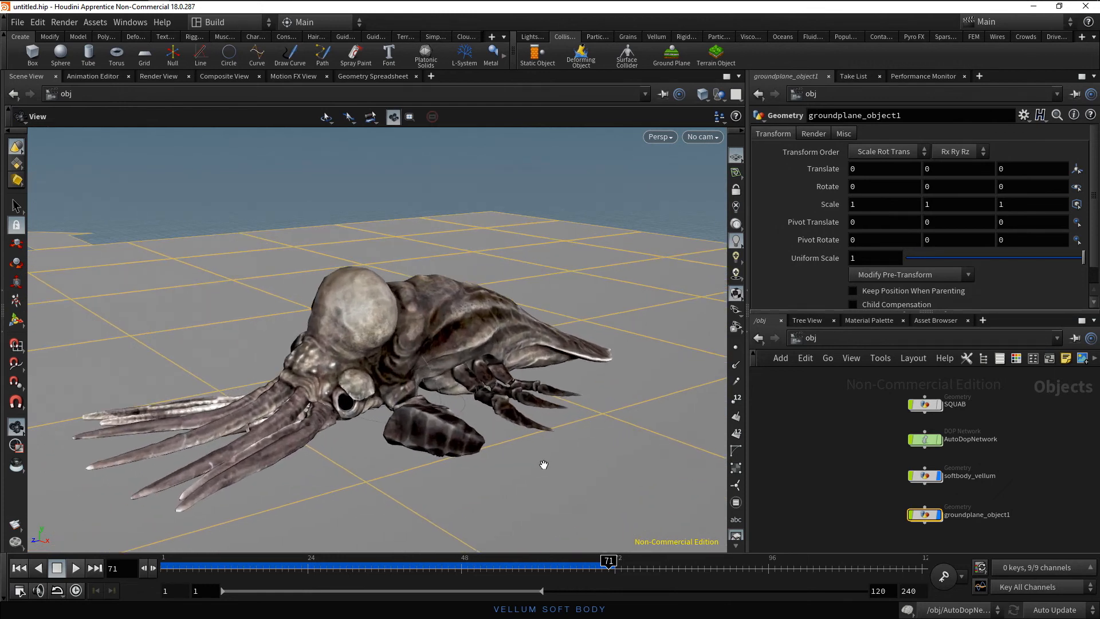
pyautogui.press('Return')
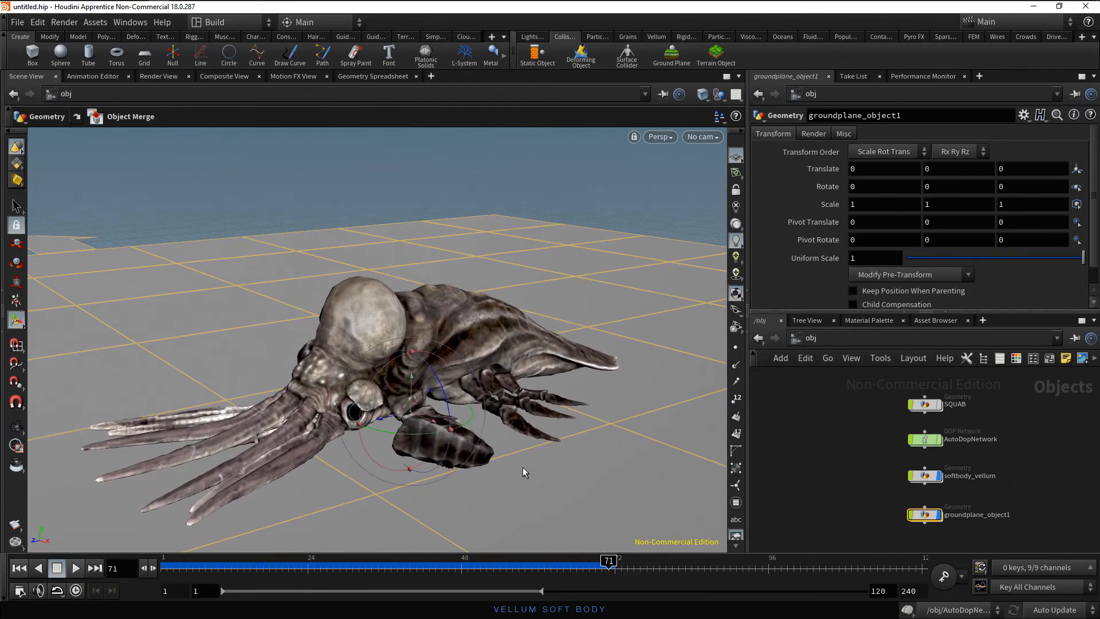
pyautogui.click(17, 526)
pyautogui.doubleClick(126, 392)
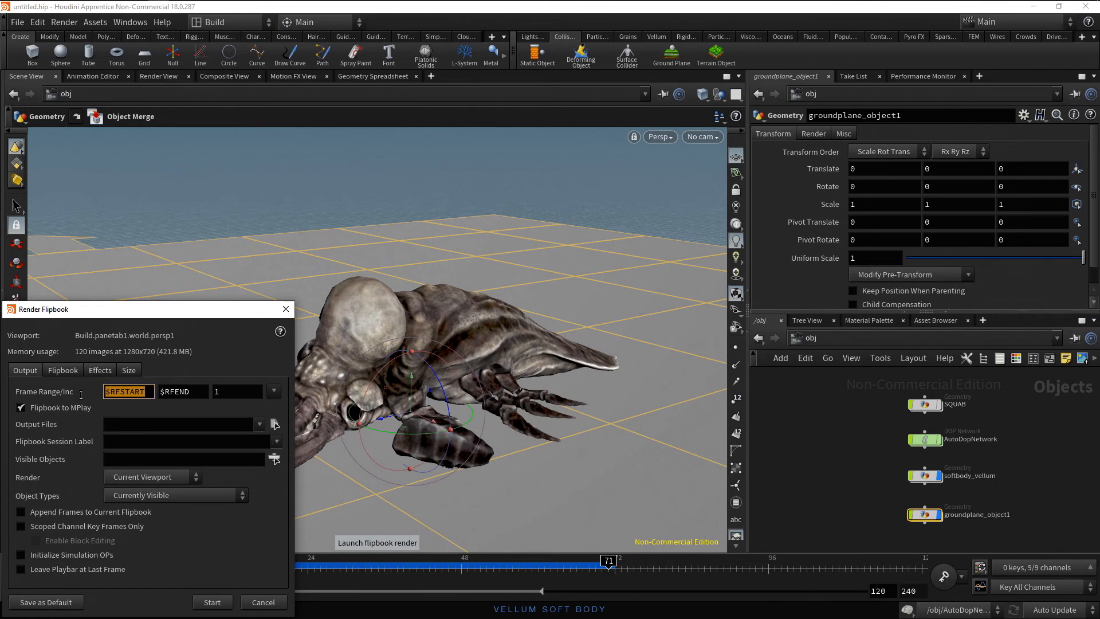
pyautogui.write('1')
pyautogui.press('Tab')
pyautogui.write('72')
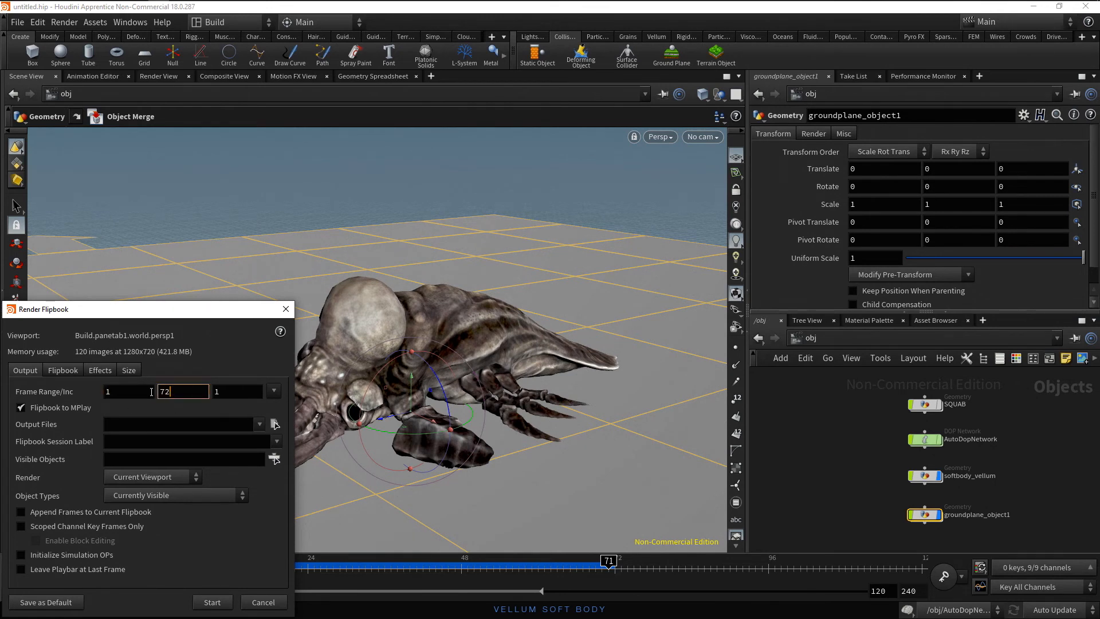
pyautogui.click(221, 602)
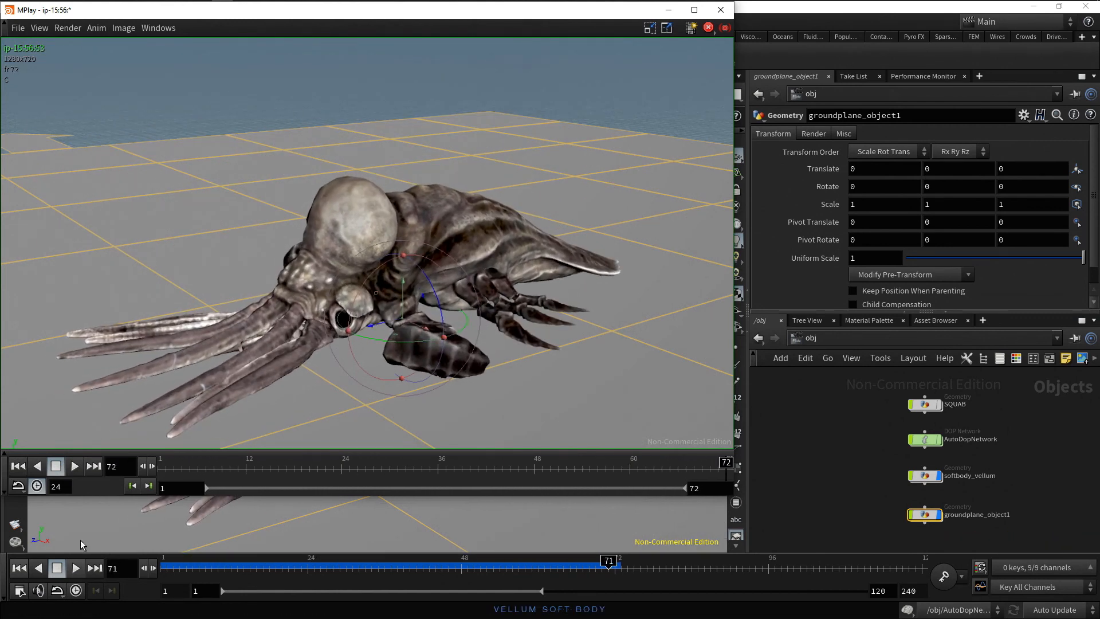
# Play back the rendered flipbook of the squab's fall and close the flipbook viewer.
pyautogui.click(75, 467)
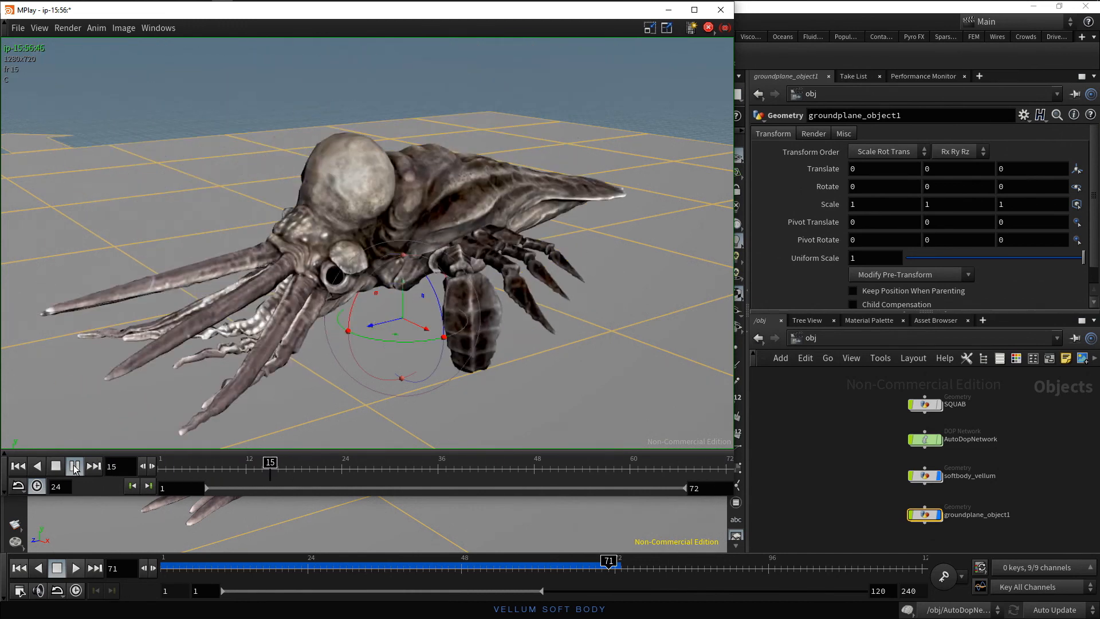
pyautogui.click(75, 466)
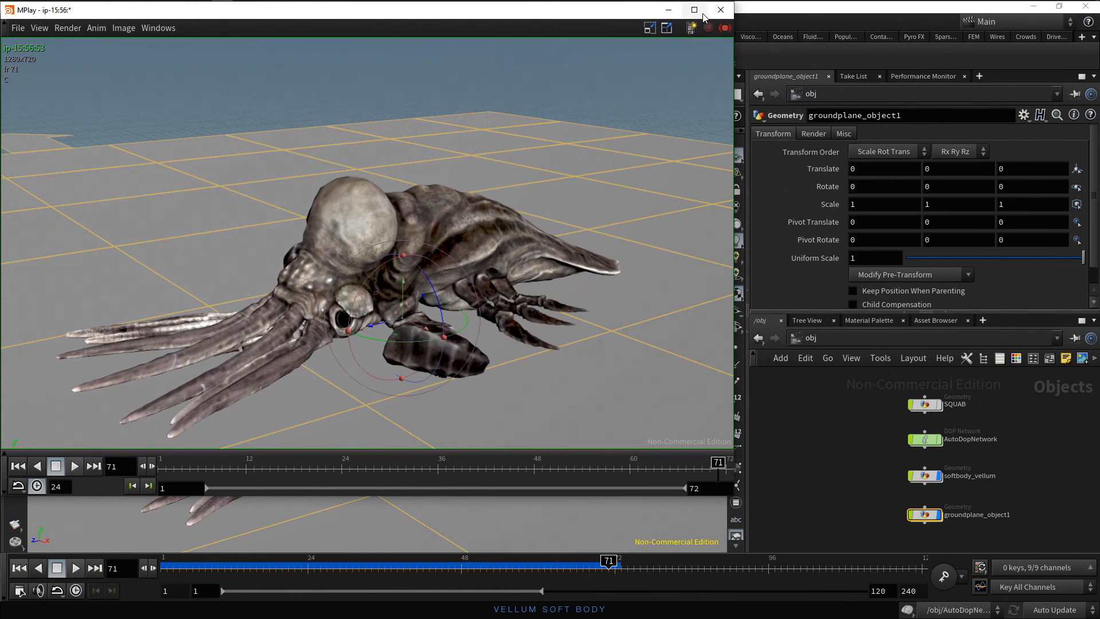
pyautogui.click(721, 12)
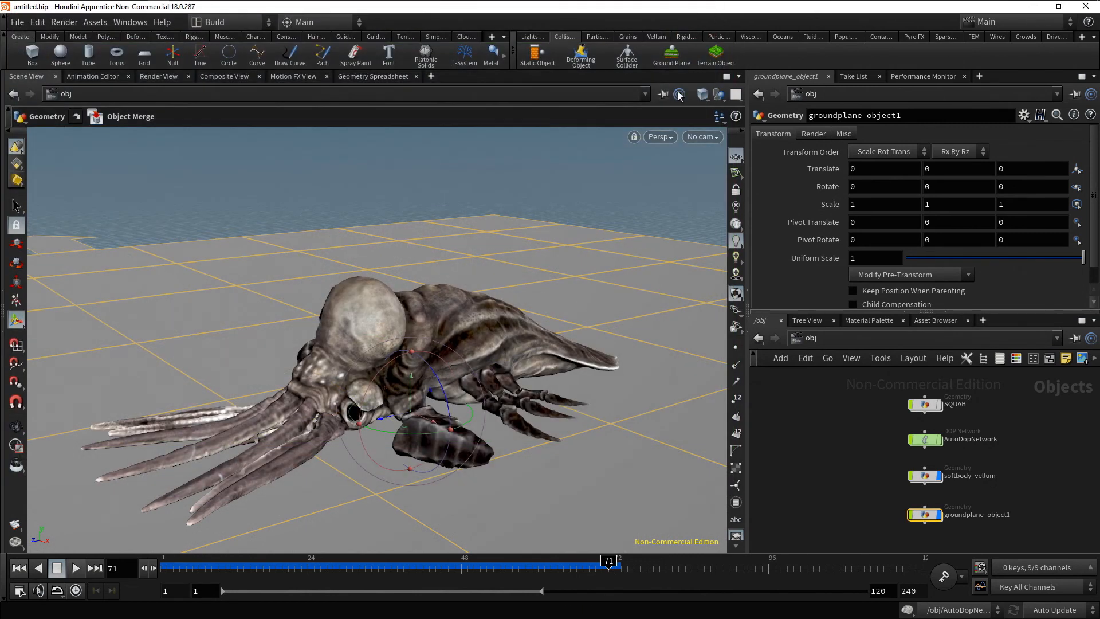
# Reload the Build desktop and start a new scene, discarding the changes to the current one.
pyautogui.click(216, 23)
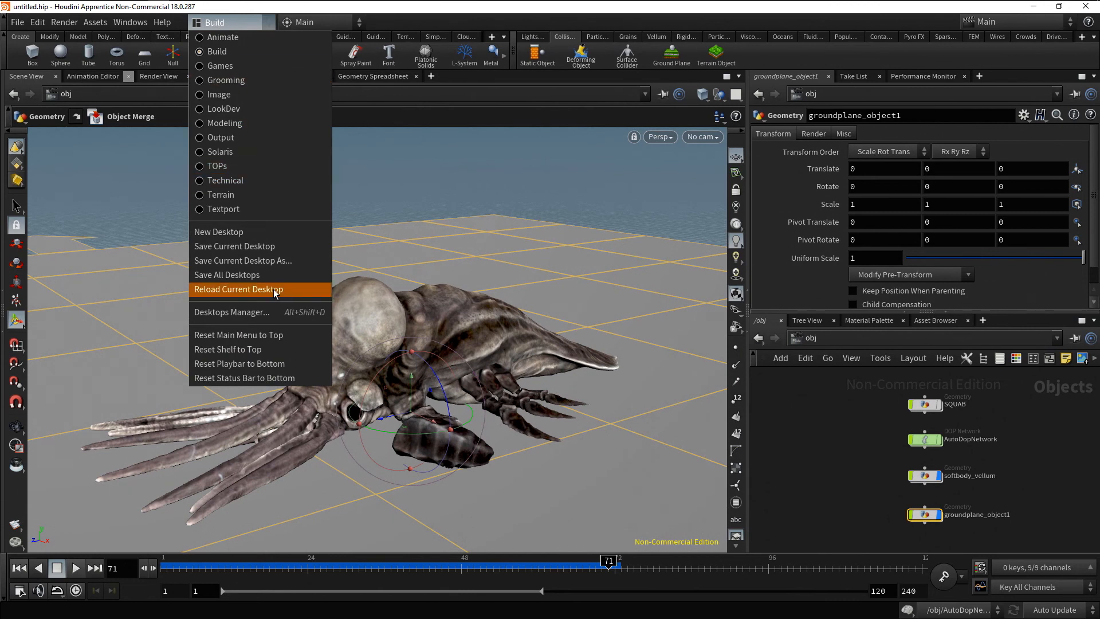
pyautogui.click(239, 288)
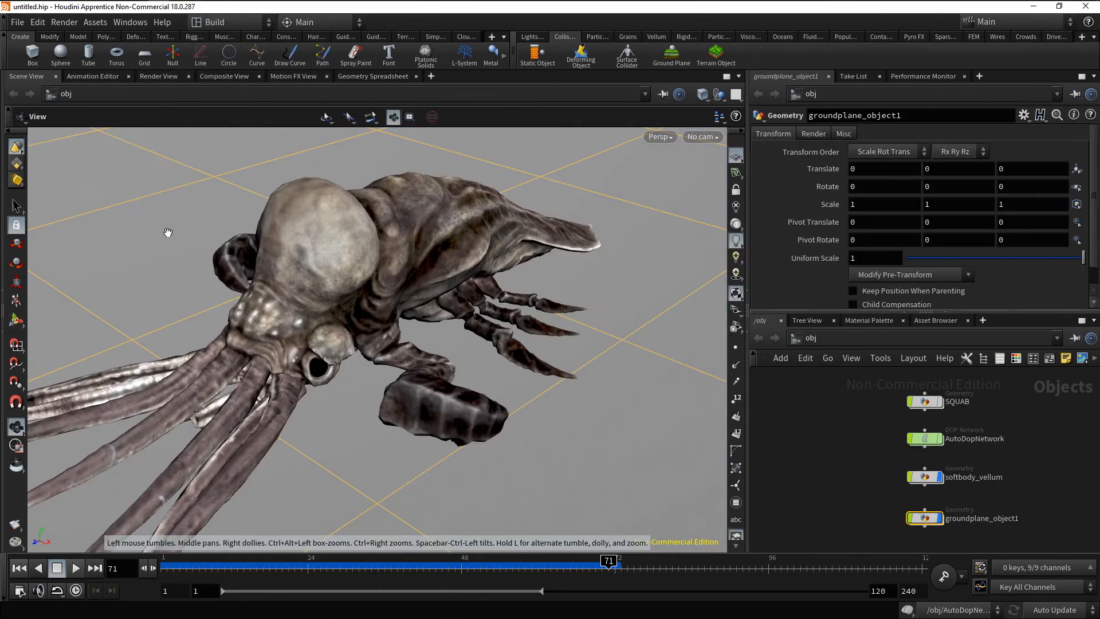
pyautogui.click(21, 23)
pyautogui.click(23, 38)
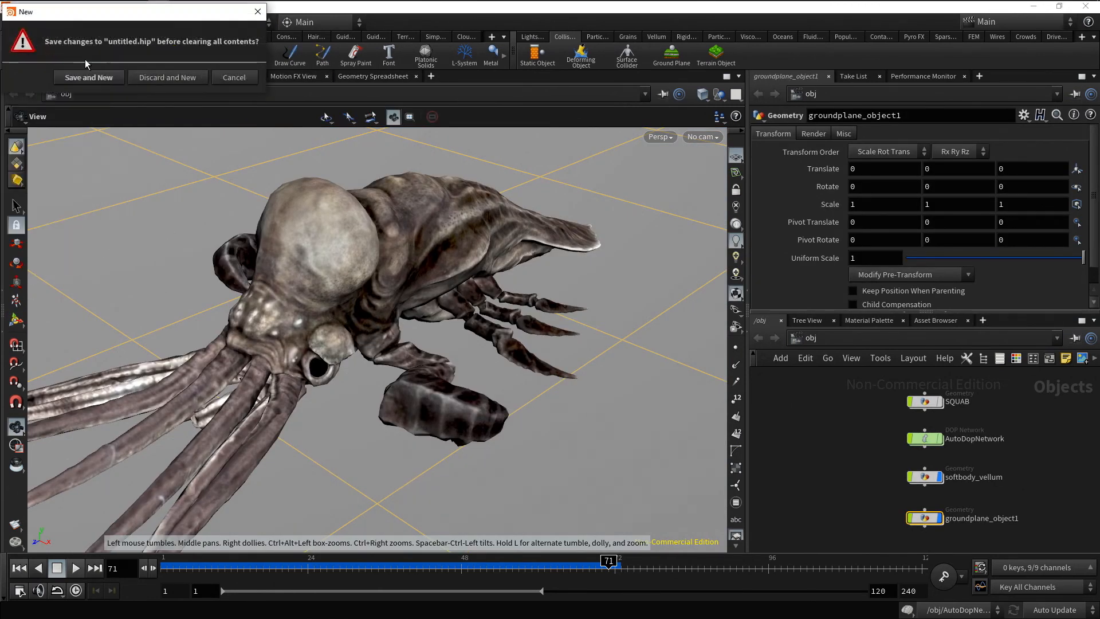
pyautogui.click(202, 79)
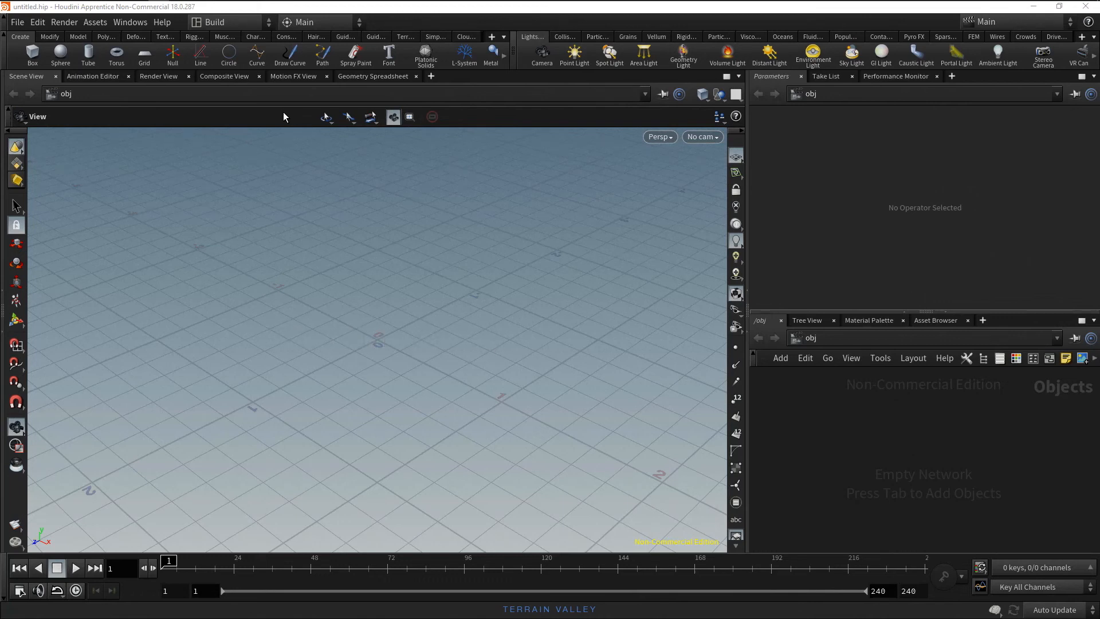
# Reveal a narrow Tree View pane beside the viewport and add a Terrain: Valley to the scene.
pyautogui.click(4, 287)
pyautogui.moveTo(190, 218); pyautogui.dragTo(132, 214)
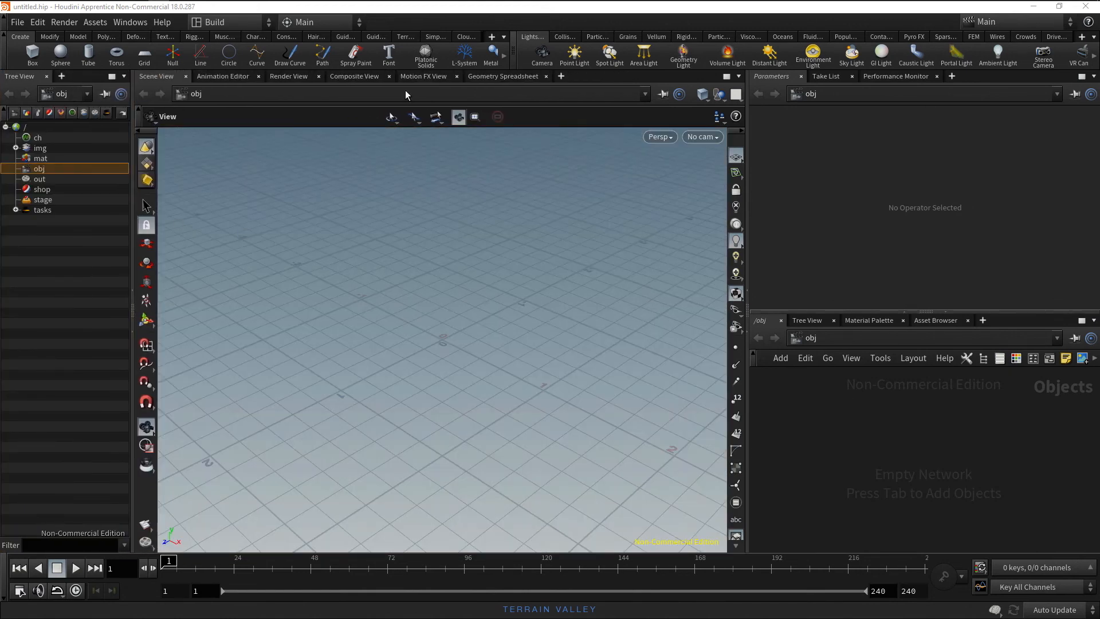
pyautogui.click(406, 37)
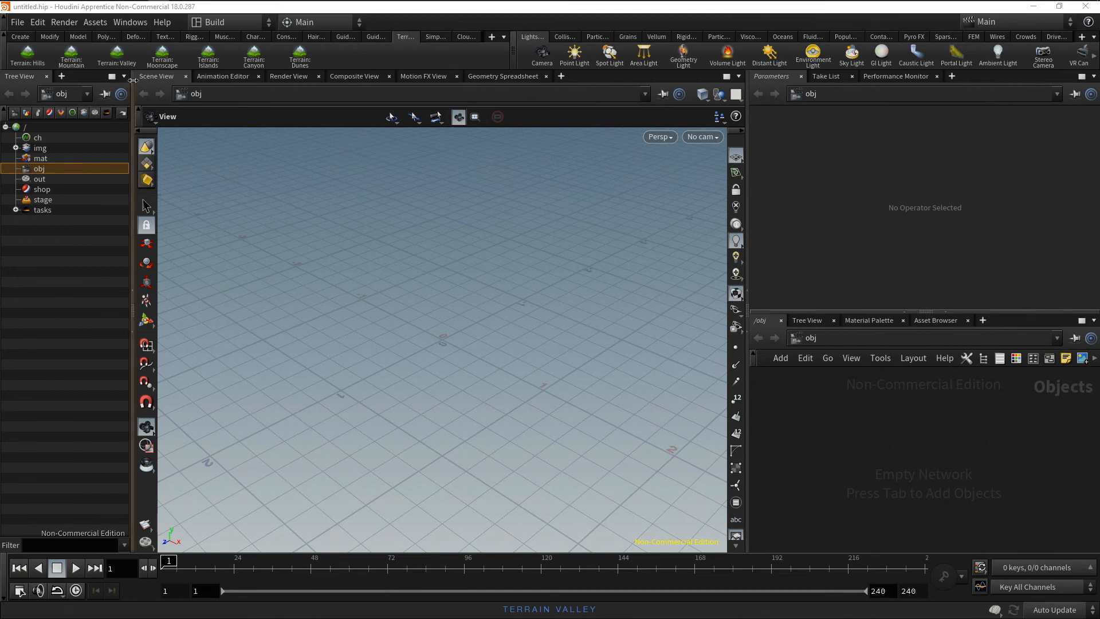
pyautogui.click(129, 60)
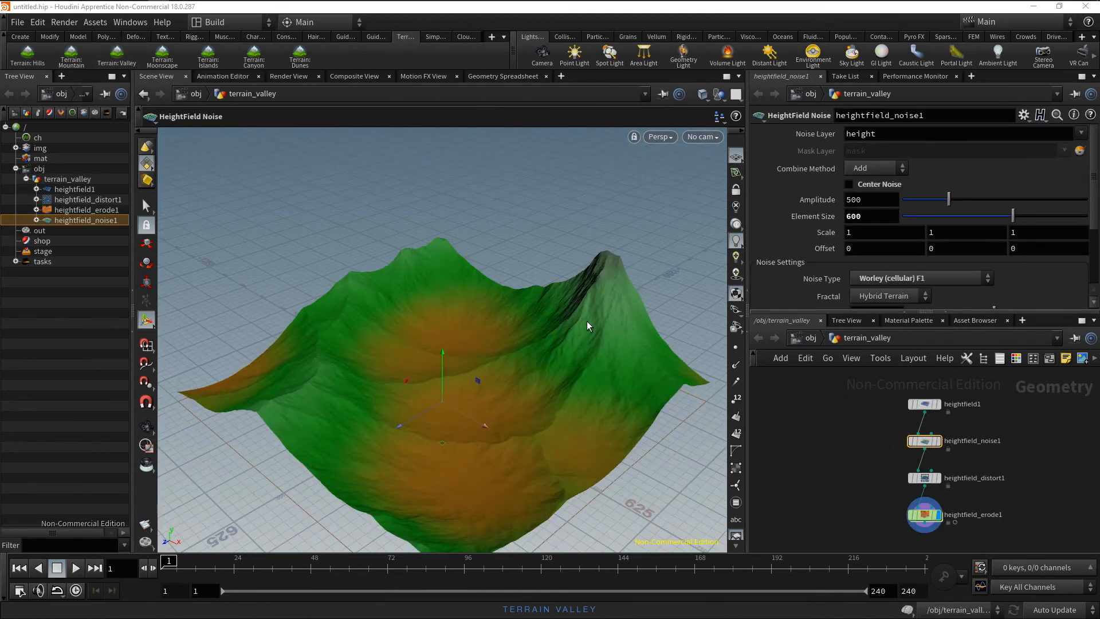
pyautogui.press('Escape')
pyautogui.moveTo(567, 380); pyautogui.dragTo(567, 332)
pyautogui.press('Return')
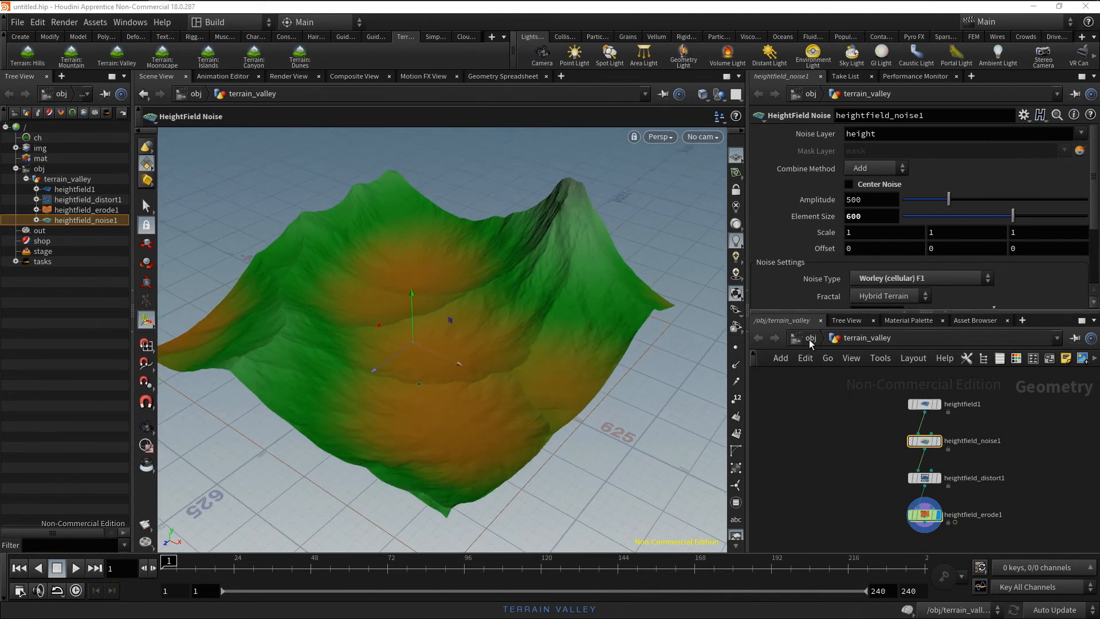
# Return to the object level and select the terrain_valley object in the scene tree.
pyautogui.press('u')
pyautogui.press('h')
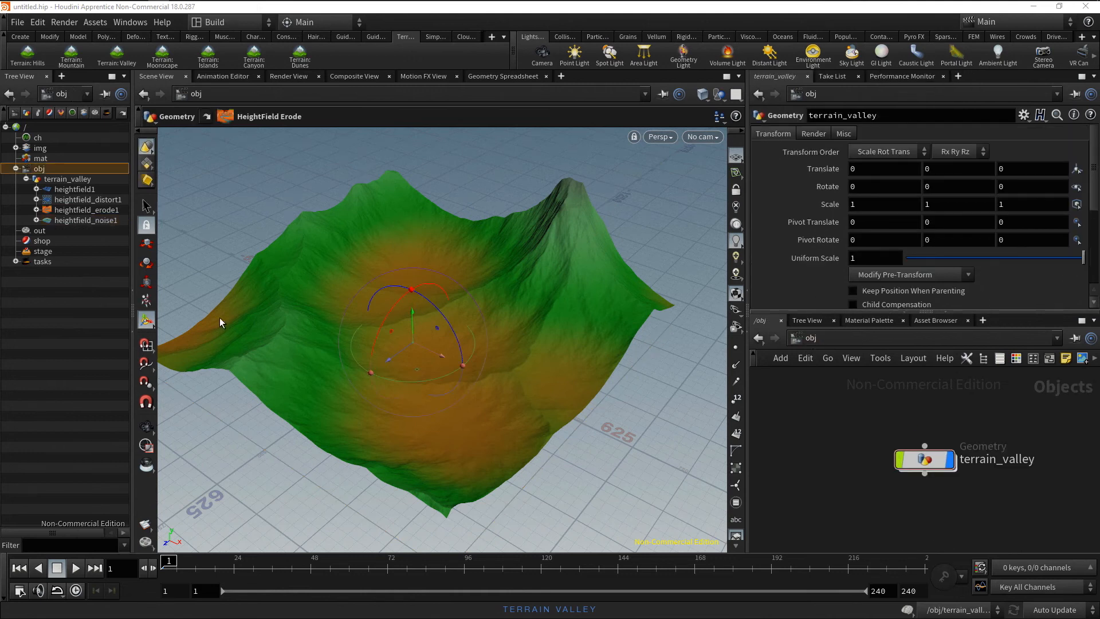
pyautogui.click(68, 180)
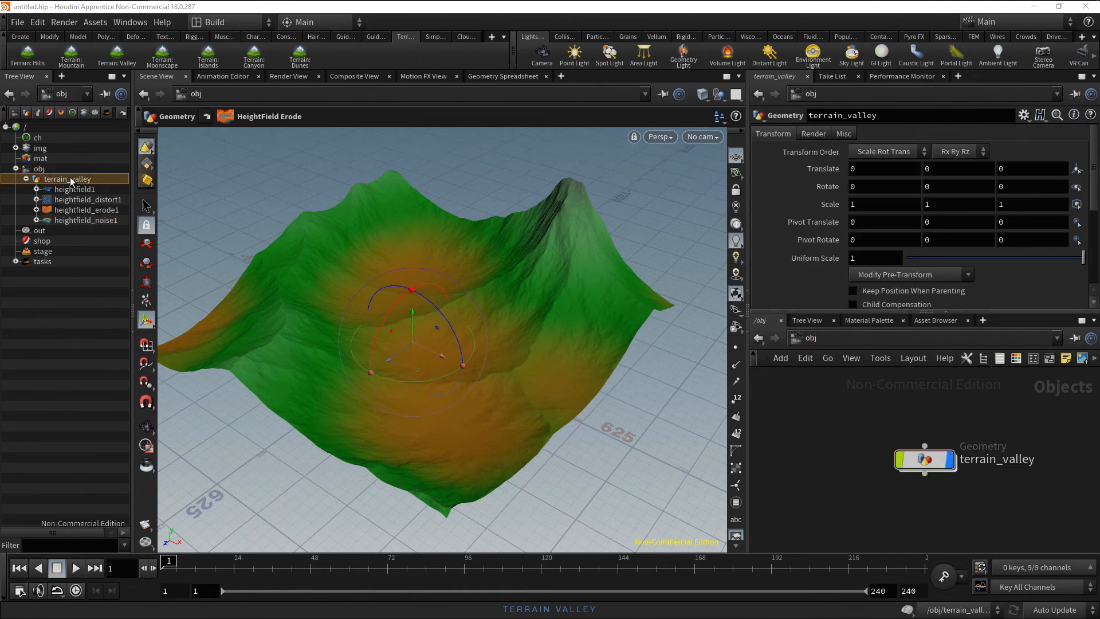
pyautogui.keyDown('alt'); pyautogui.moveTo(522, 375); pyautogui.dragTo(547, 381, button='middle'); pyautogui.keyUp('alt')
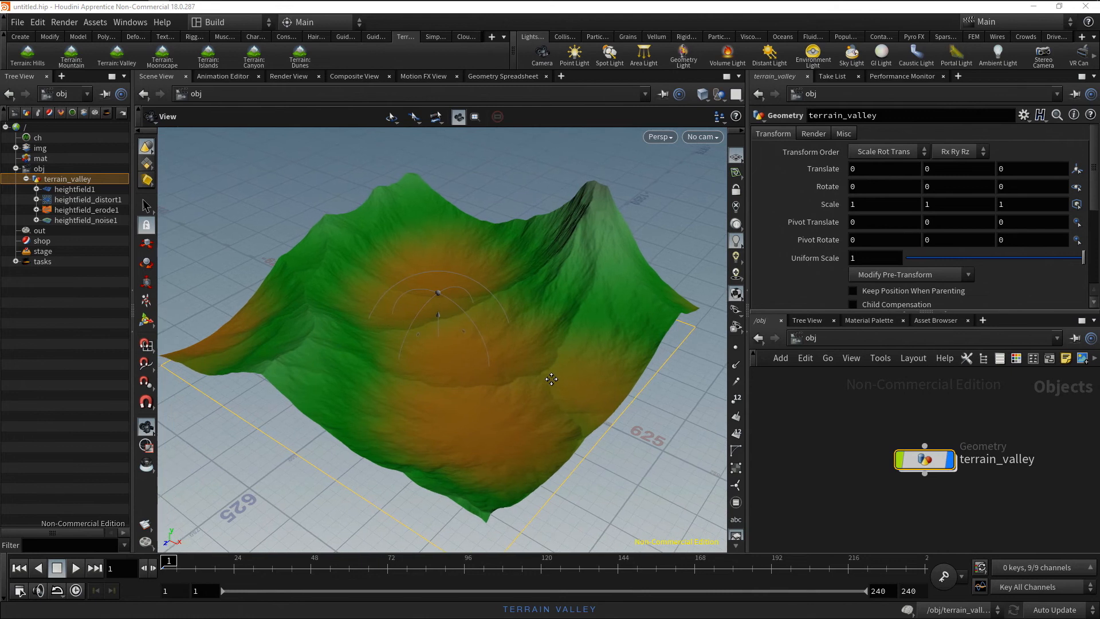
pyautogui.press('Return')
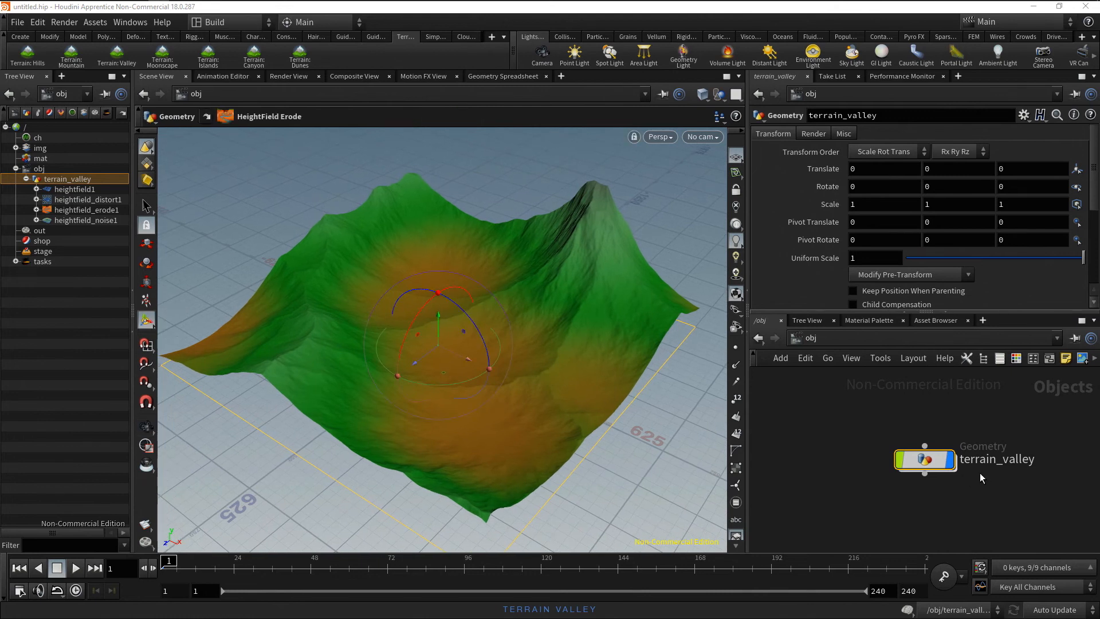
# Open the network inside terrain_valley and collapse the Tree View pane.
pyautogui.doubleClick(924, 458)
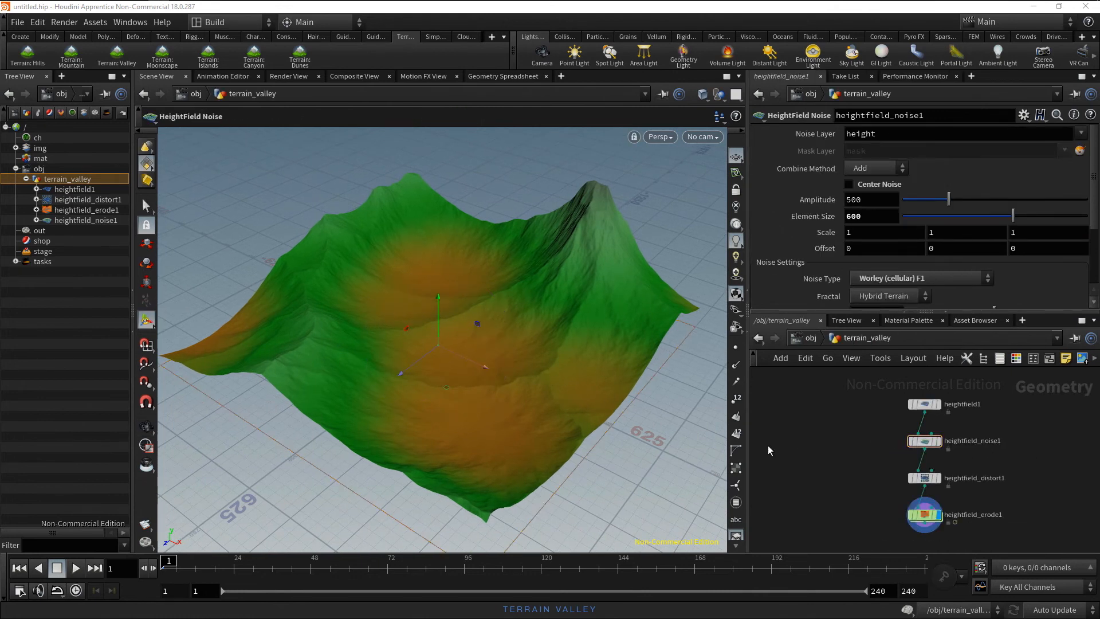
pyautogui.click(129, 290)
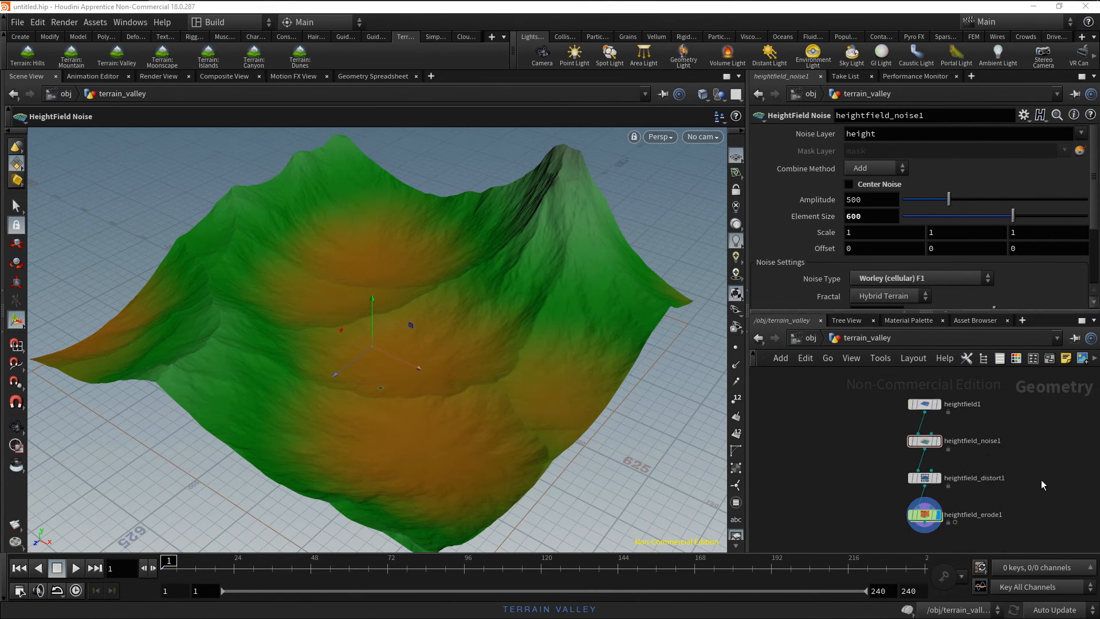
# Display and select heightfield1, followed by heightfield_noise1, to examine each node's terrain and parameters.
pyautogui.click(939, 404)
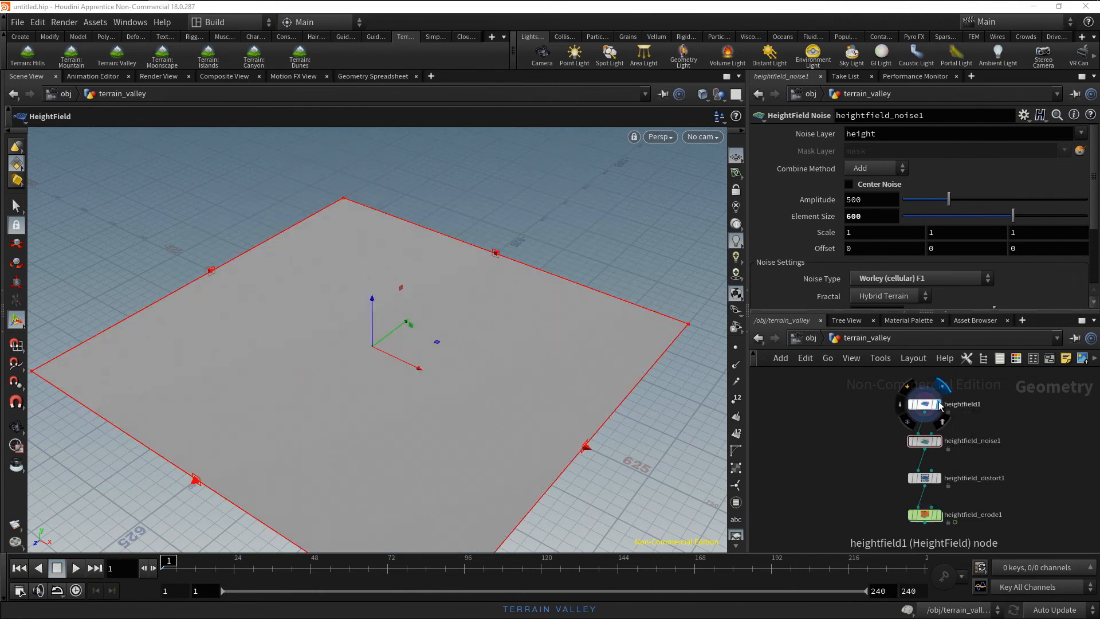
pyautogui.click(925, 407)
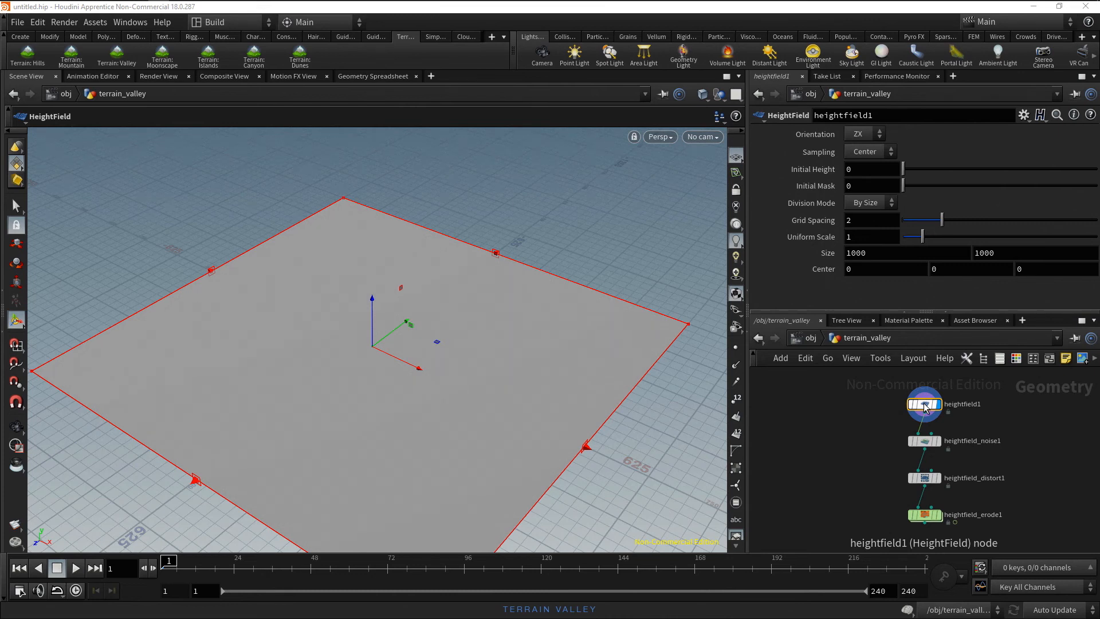
pyautogui.click(939, 441)
pyautogui.click(926, 442)
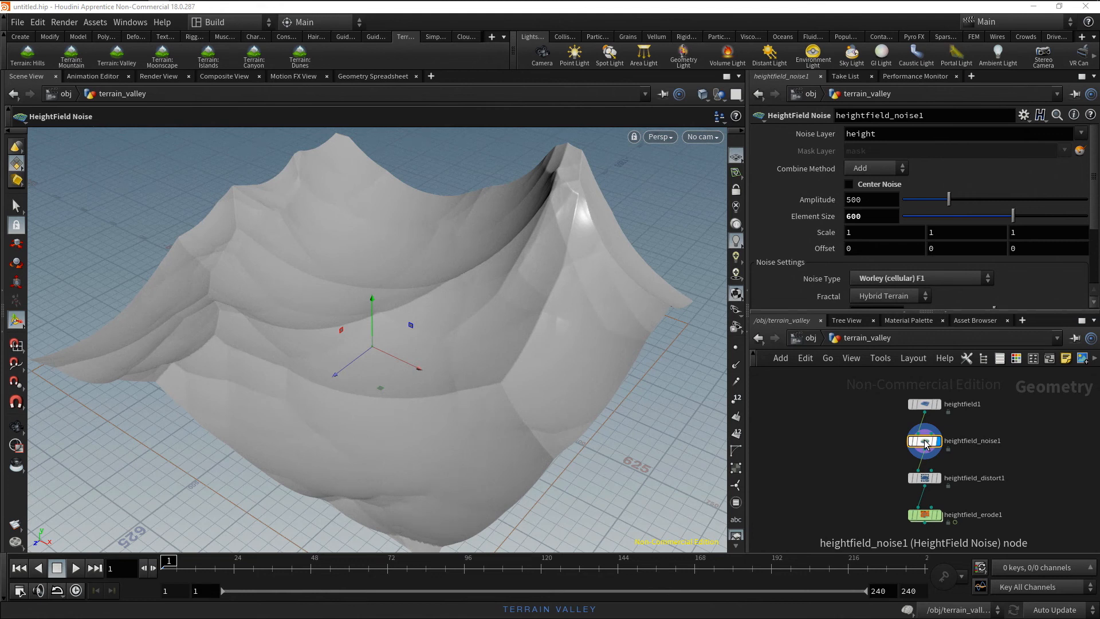
# Display and select heightfield_distort1, followed by heightfield_erode1, to examine each node's terrain and parameters.
pyautogui.click(939, 480)
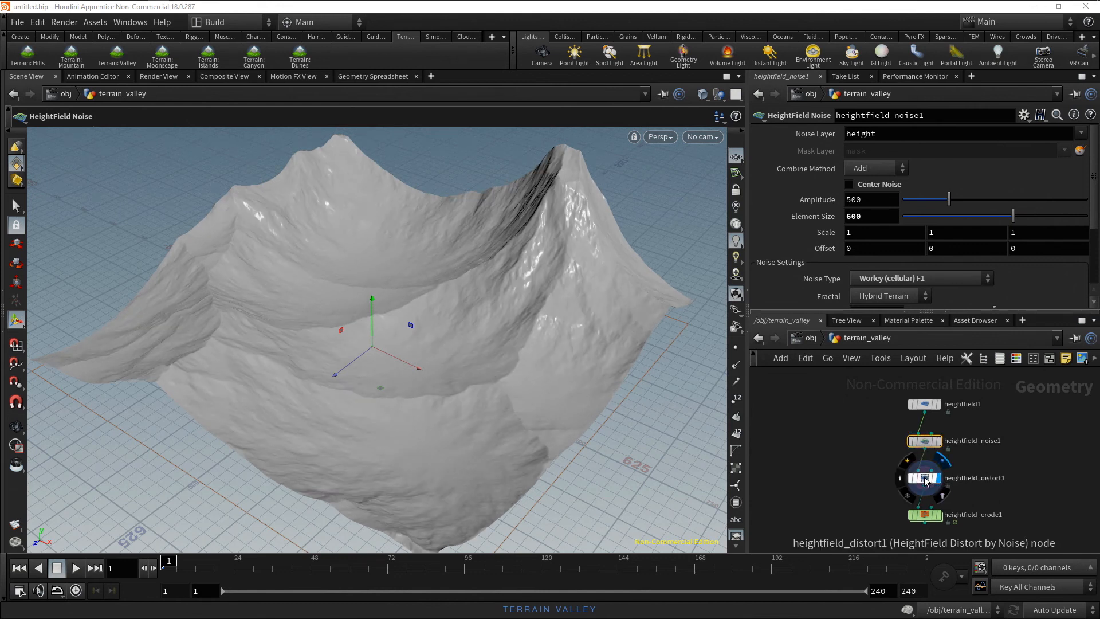
pyautogui.click(925, 478)
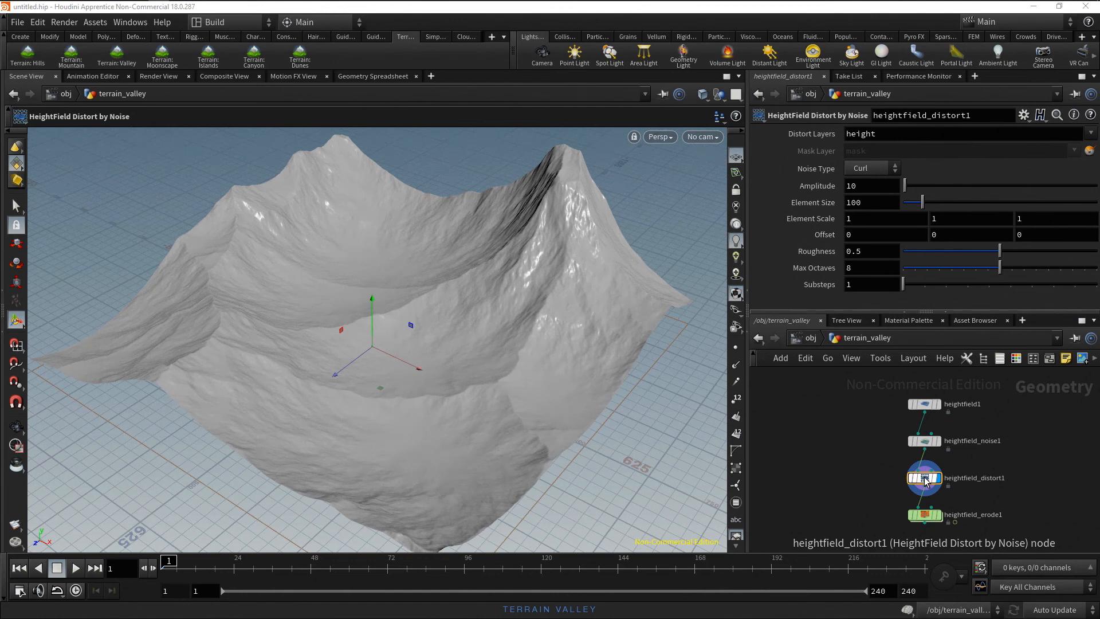
pyautogui.click(940, 515)
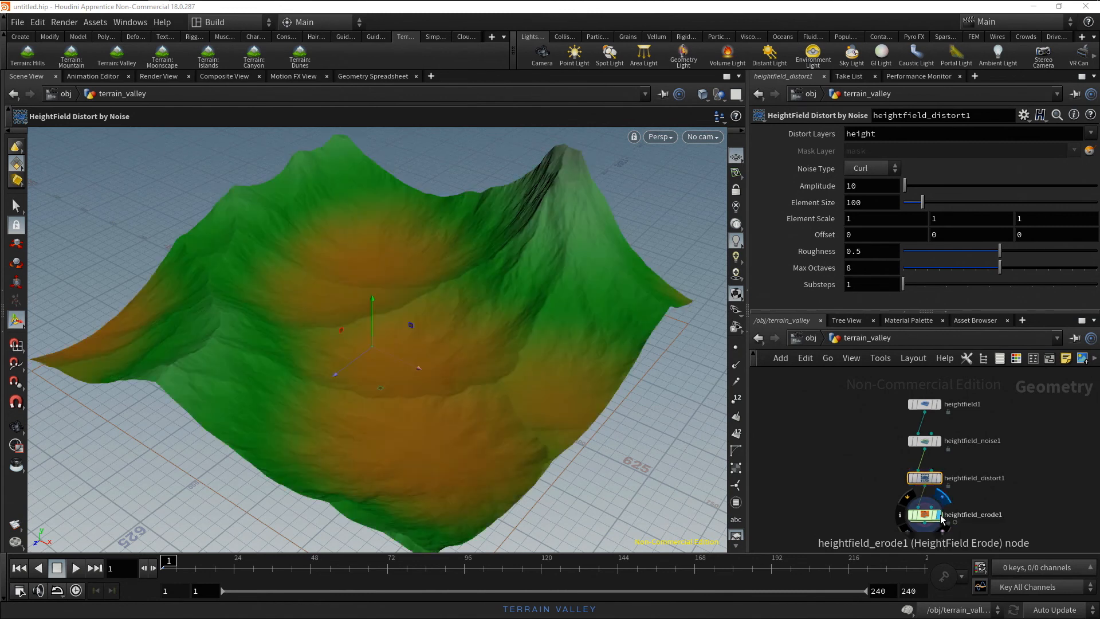
pyautogui.click(928, 516)
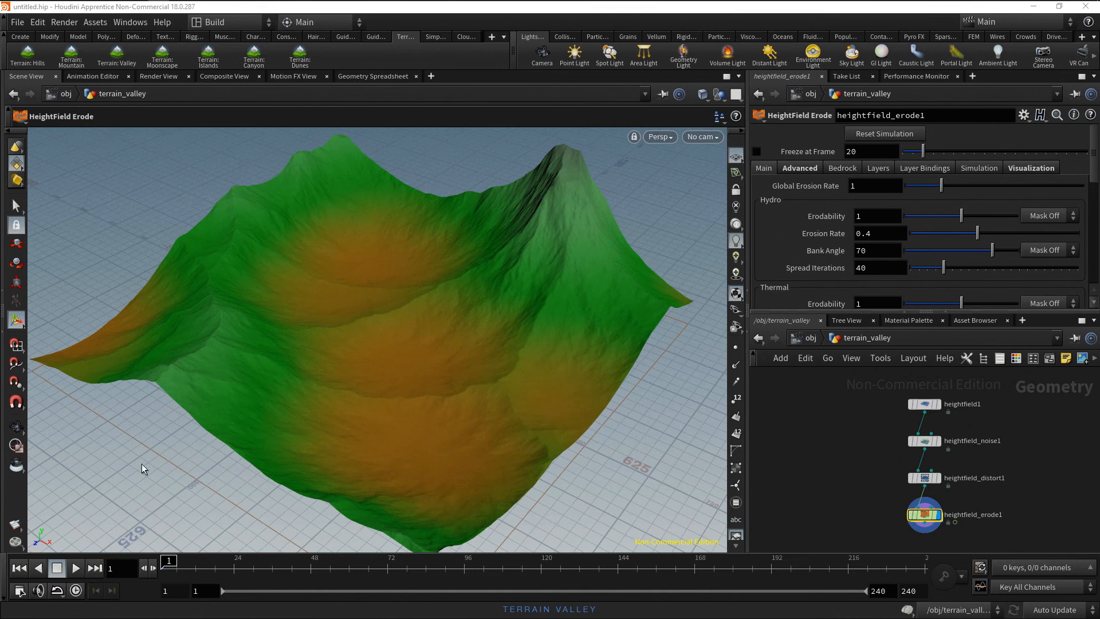
# Play the terrain erosion simulation to about frame 25 and rewind to the first frame.
pyautogui.click(77, 568)
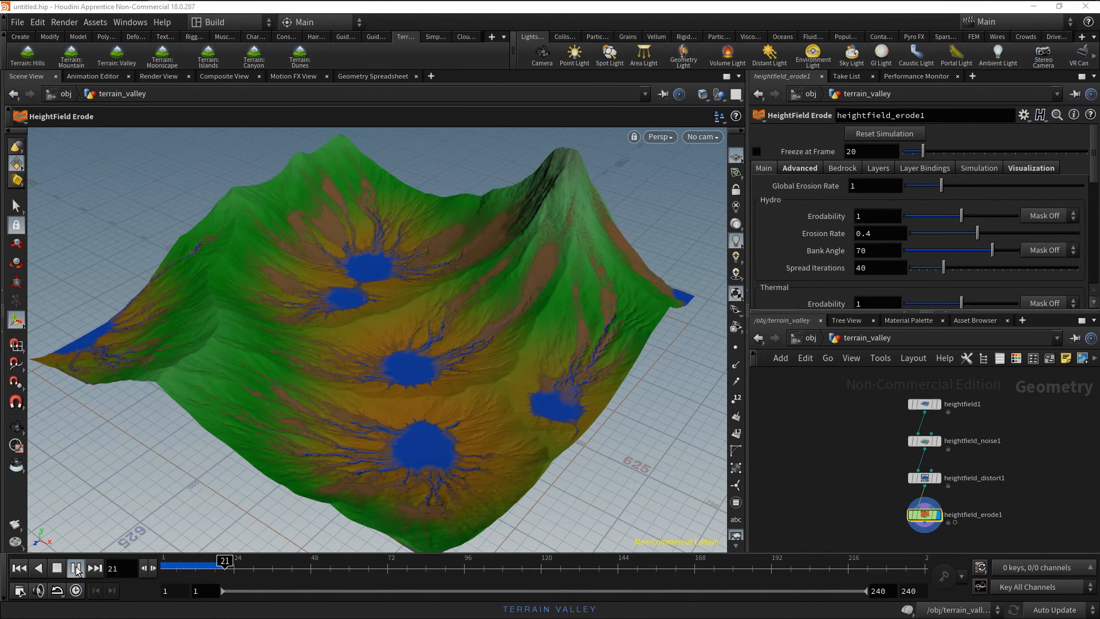
pyautogui.click(76, 568)
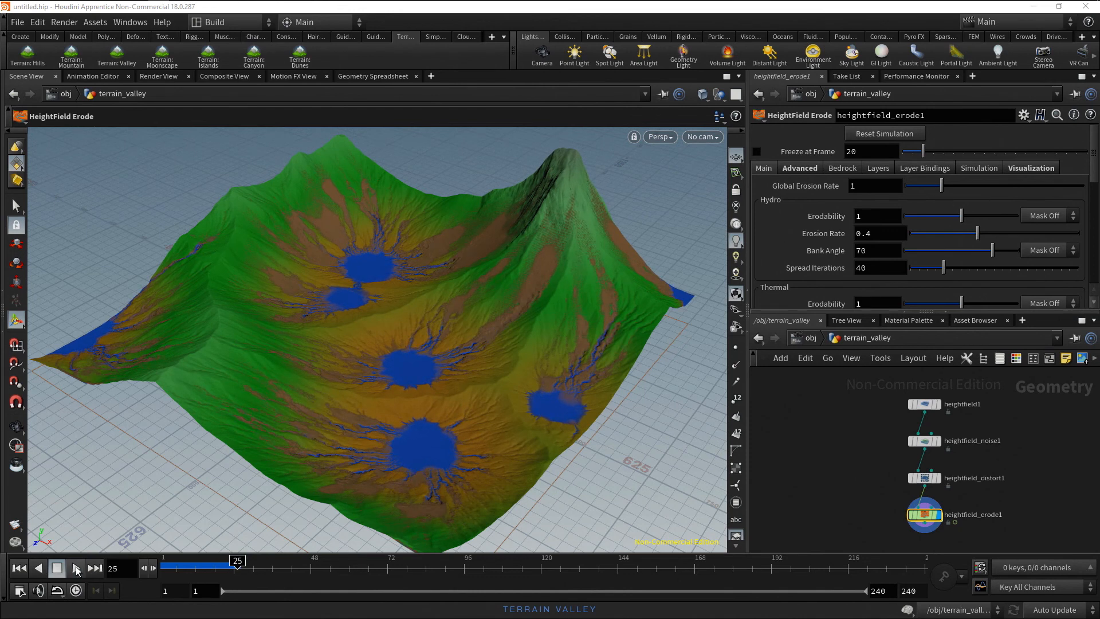
pyautogui.click(19, 568)
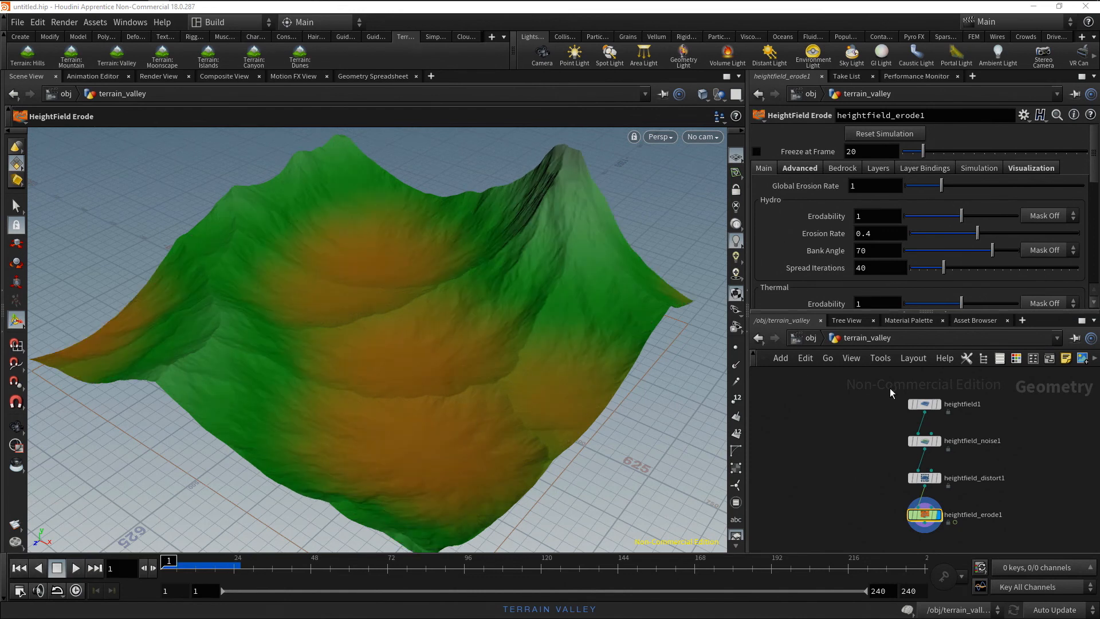
# Enlarge heightfield1 to a size of 1500 by 1500 and set its grid spacing to 1.
pyautogui.click(926, 405)
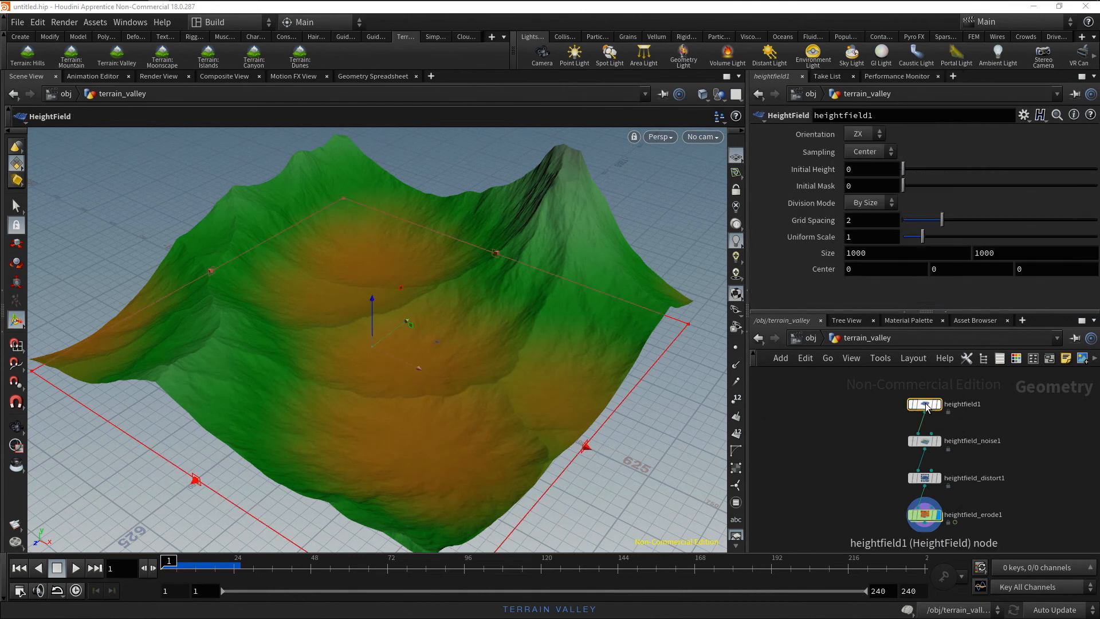
pyautogui.moveTo(824, 250); pyautogui.dragTo(866, 180, button='middle')
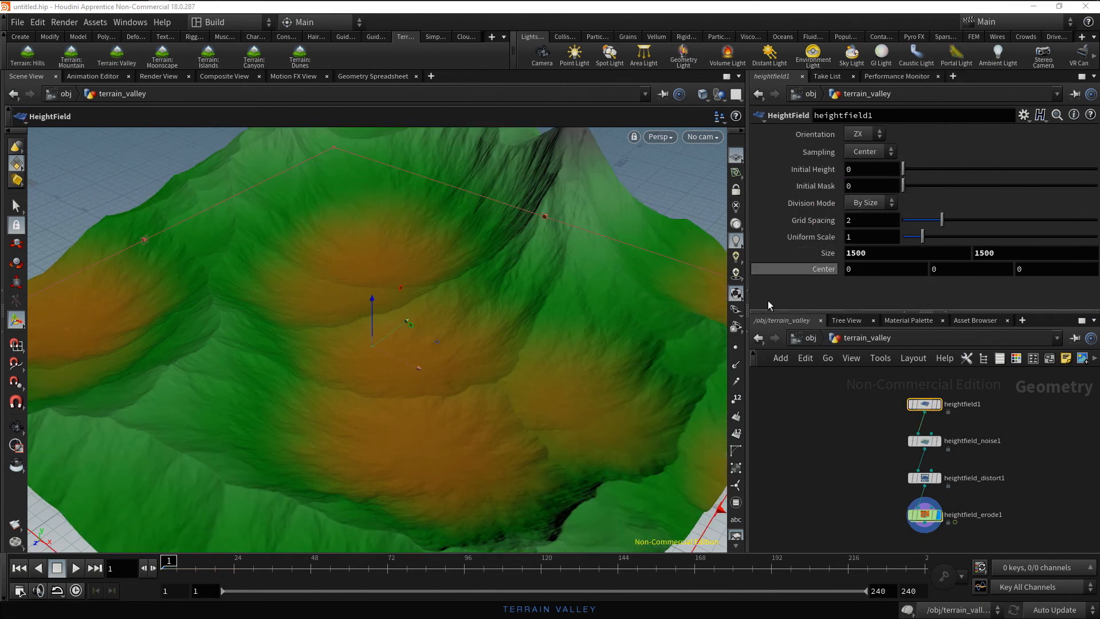
pyautogui.press('Escape')
pyautogui.scroll(-5, 475, 359)
pyautogui.scroll(-2, 475, 359)
pyautogui.moveTo(450, 367); pyautogui.dragTo(491, 373)
pyautogui.scroll(3, 494, 387)
pyautogui.press('Return')
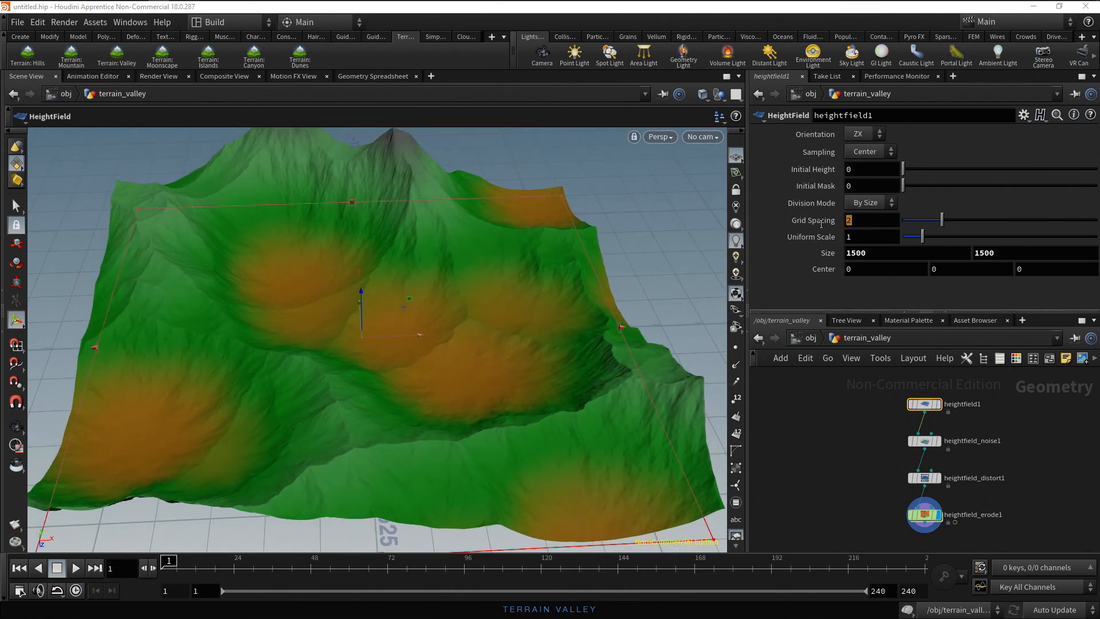
pyautogui.write('1')
pyautogui.press('Return')
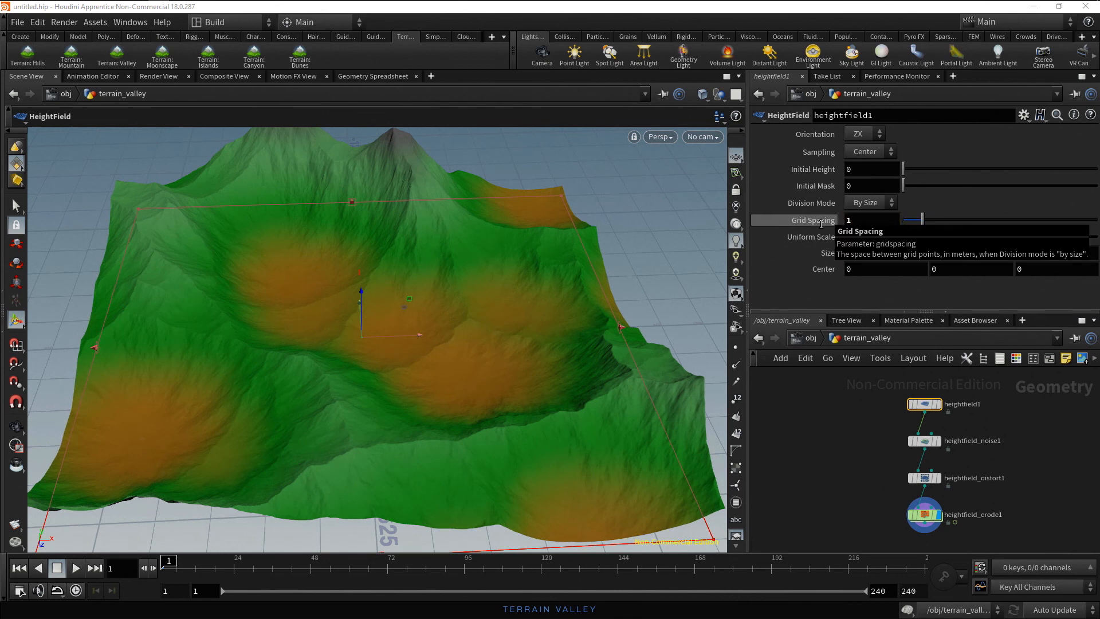
# Adjust heightfield_noise1 to an X offset of 2700, an amplitude of 646 and an element size of 680.
pyautogui.moveTo(928, 445)
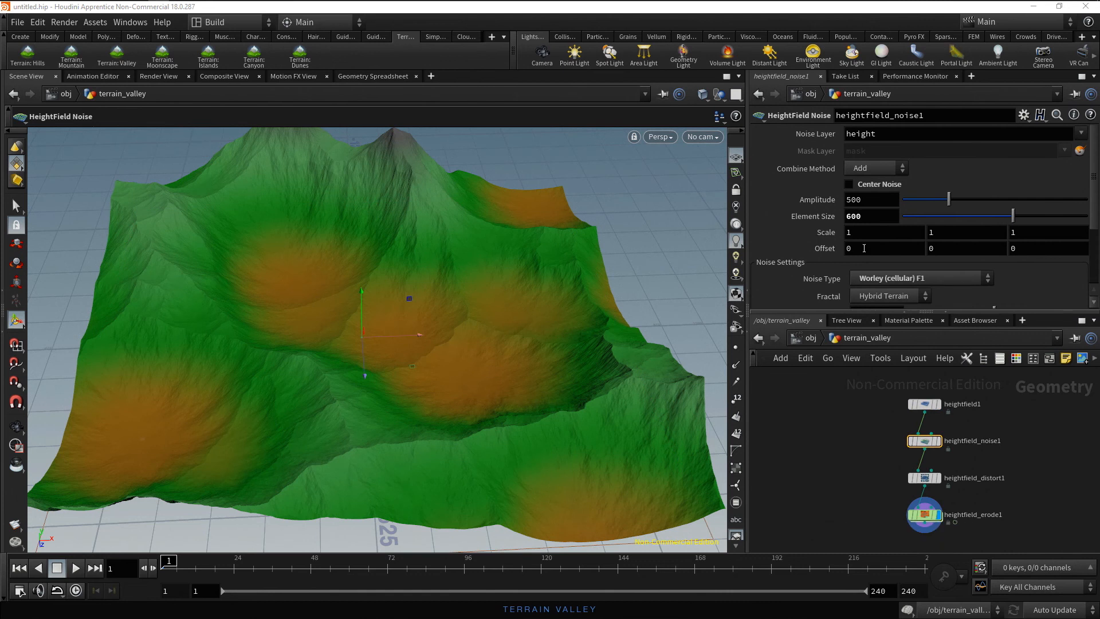
pyautogui.moveTo(863, 247); pyautogui.dragTo(1036, 172, button='middle')
pyautogui.moveTo(946, 199); pyautogui.dragTo(1028, 219)
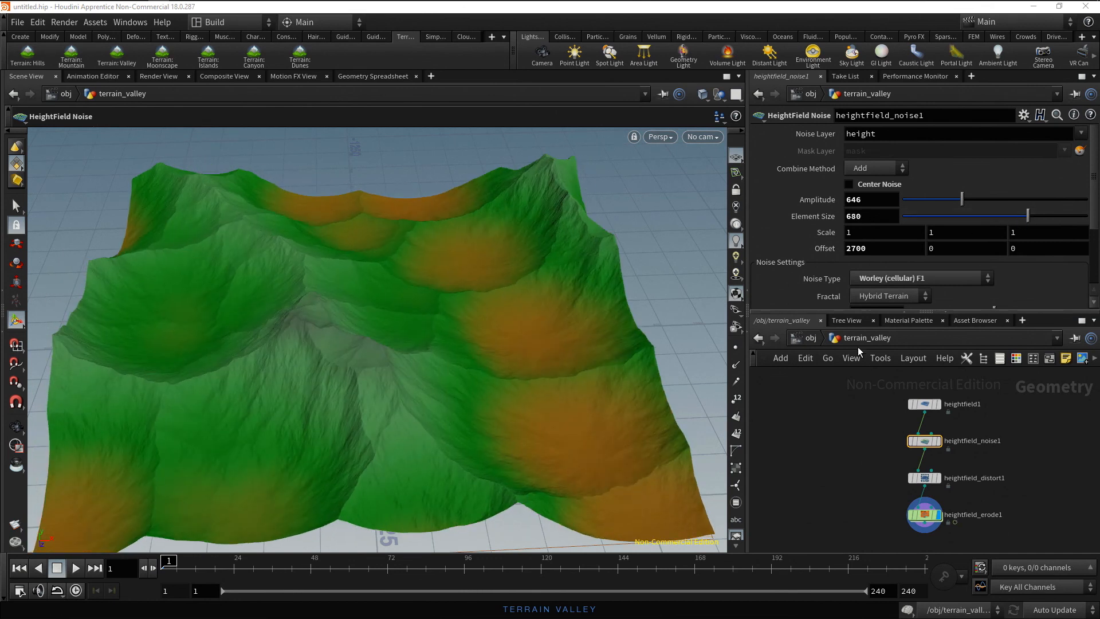
# Select heightfield_erode1, play the erosion simulation to about frame 7 and rewind to the first frame.
pyautogui.click(926, 516)
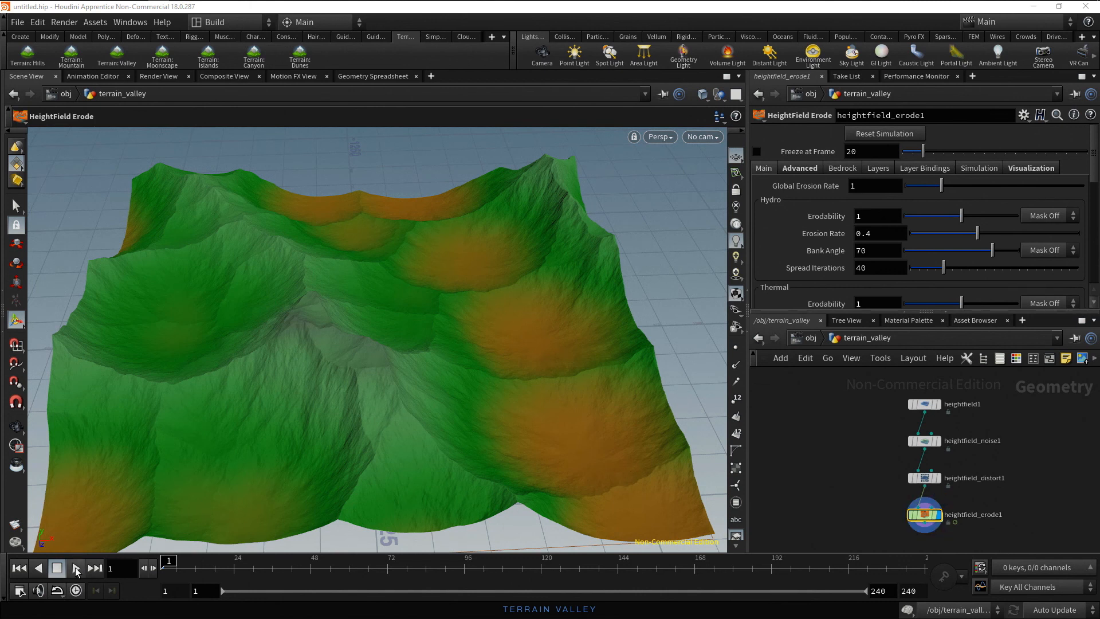
pyautogui.click(76, 568)
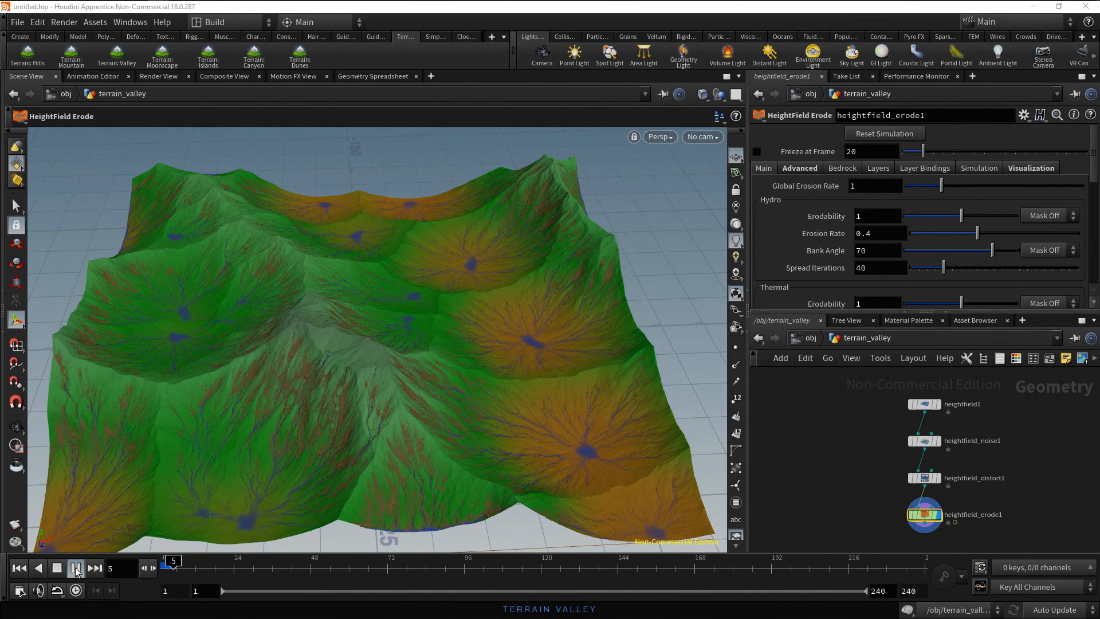
pyautogui.click(76, 569)
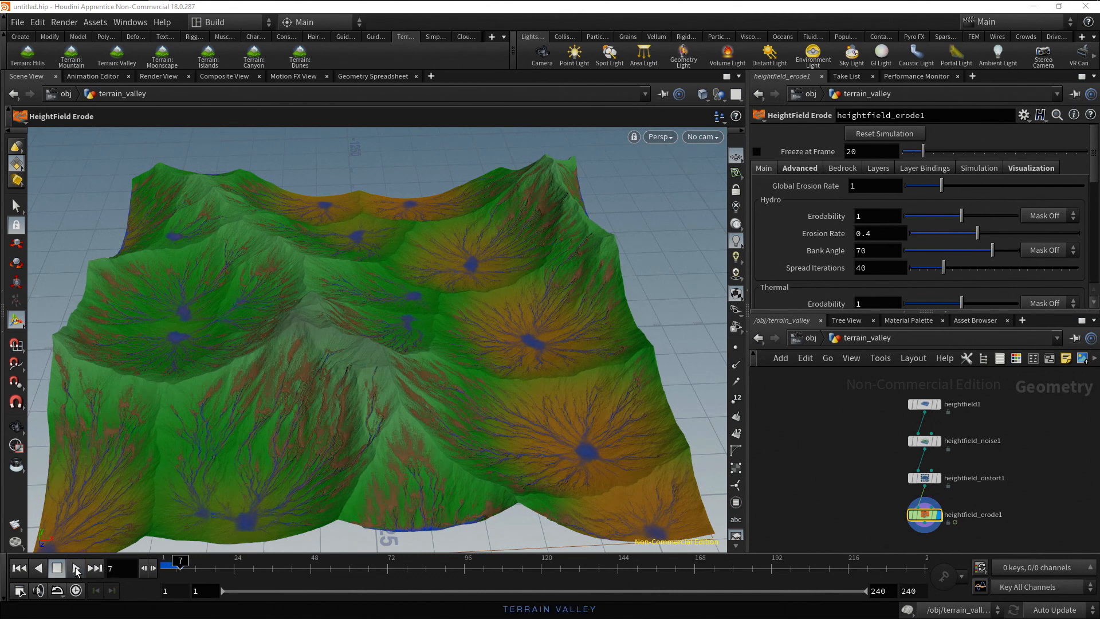
pyautogui.click(19, 568)
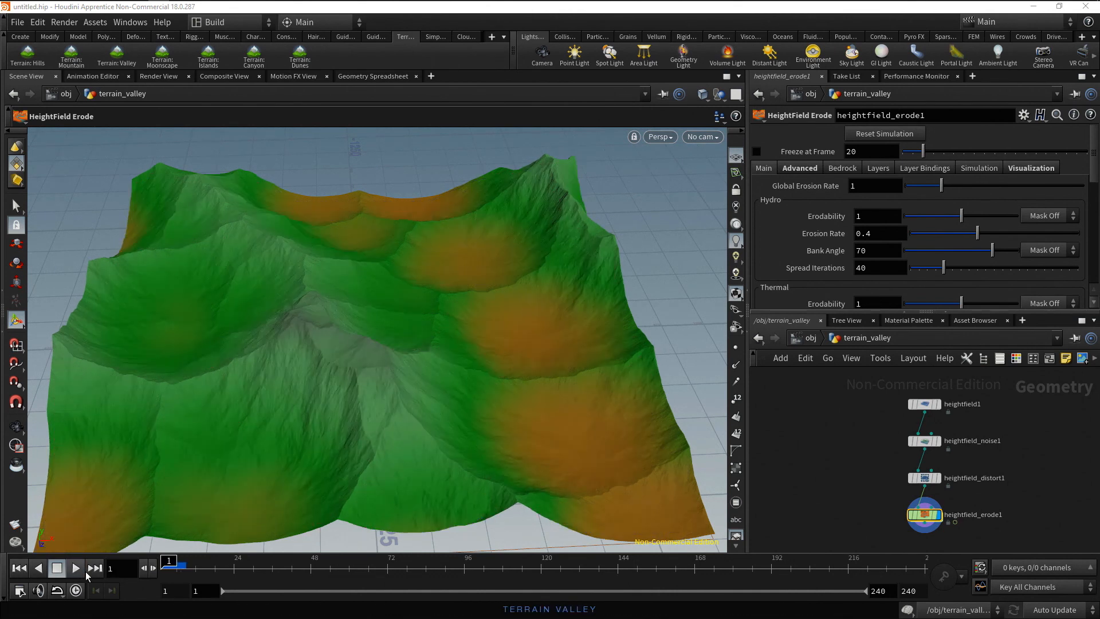
# Change the noise type of heightfield_noise1 to Sparse Convolution and raise its amplitude to 727.
pyautogui.click(927, 440)
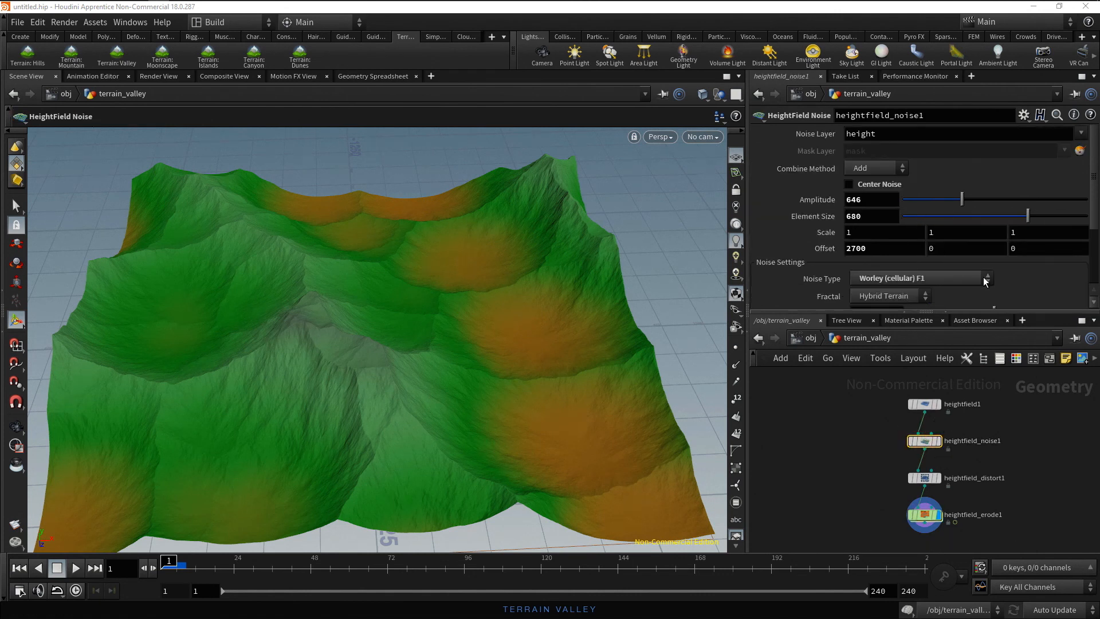
pyautogui.click(987, 280)
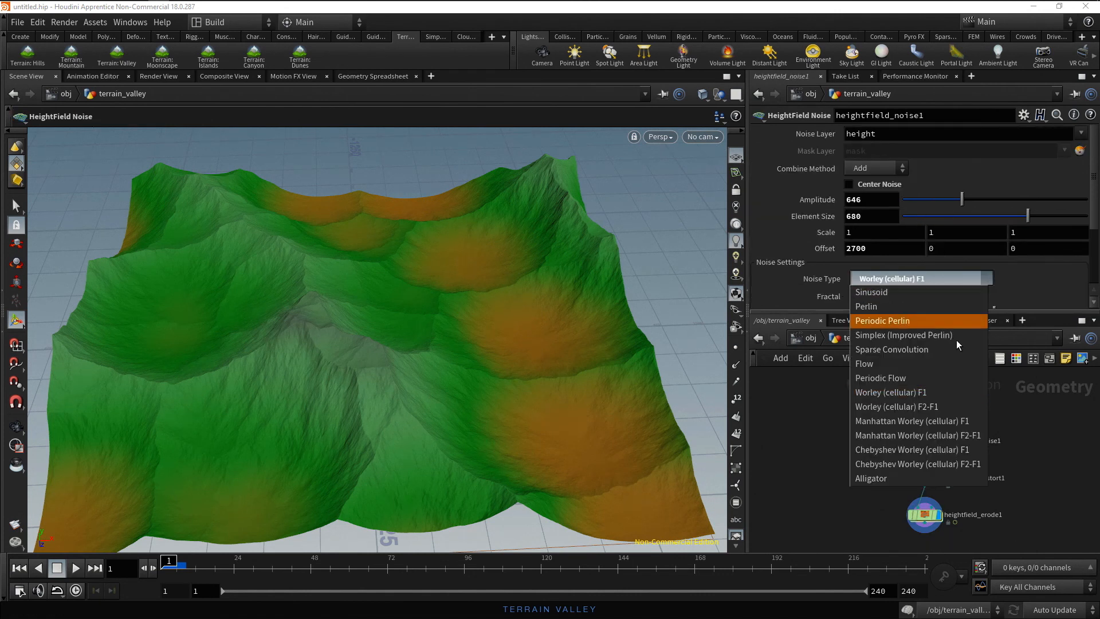
pyautogui.click(931, 350)
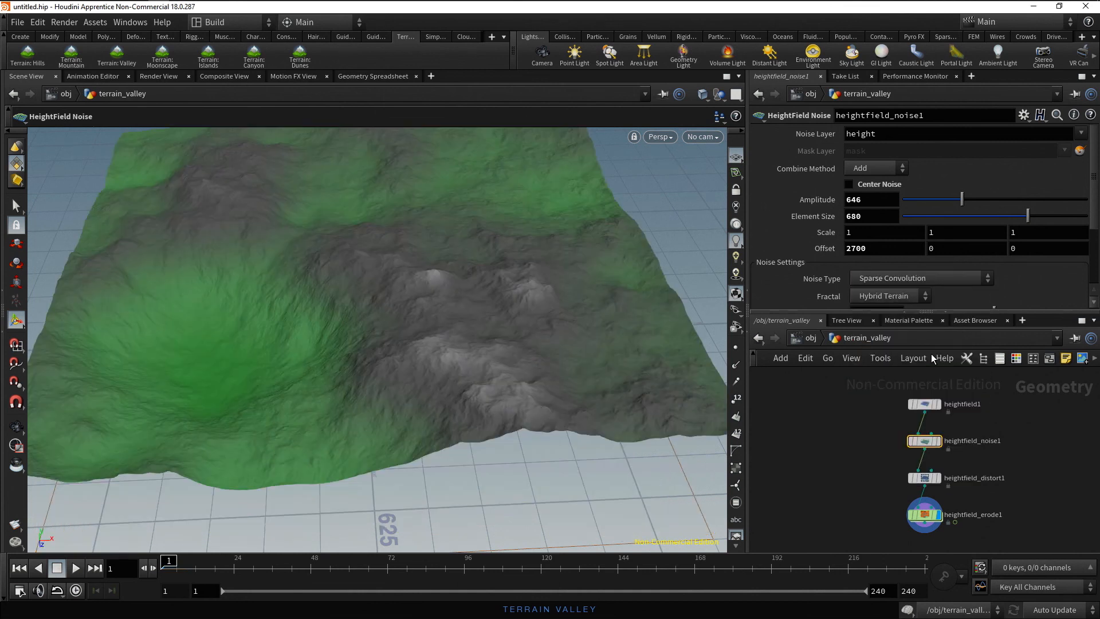
pyautogui.keyDown('alt'); pyautogui.moveTo(525, 254); pyautogui.dragTo(523, 339, button='middle'); pyautogui.keyUp('alt')
pyautogui.keyDown('alt'); pyautogui.moveTo(523, 338); pyautogui.dragTo(506, 318); pyautogui.keyUp('alt')
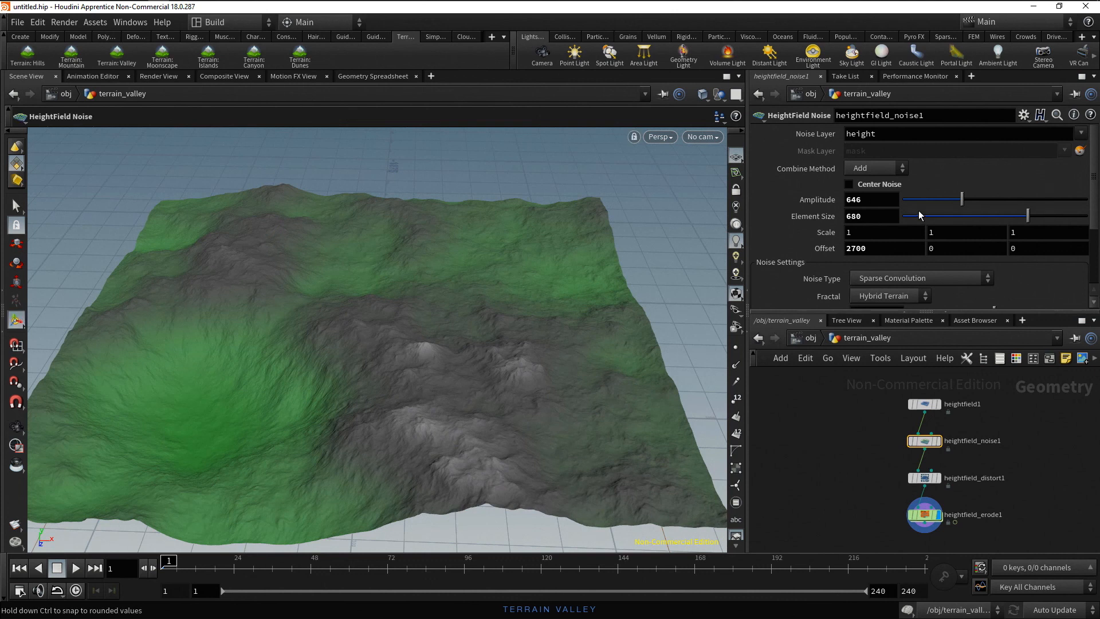
pyautogui.moveTo(955, 199); pyautogui.dragTo(971, 201)
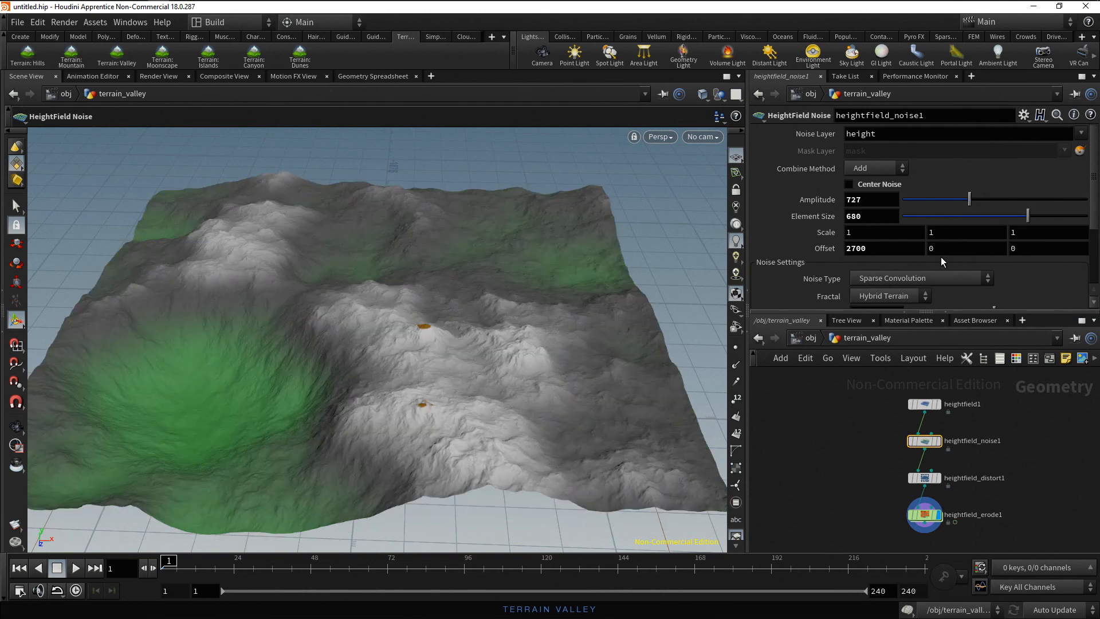
# Play the erosion simulation to about frame 13 and examine the eroded terrain from another side.
pyautogui.click(75, 568)
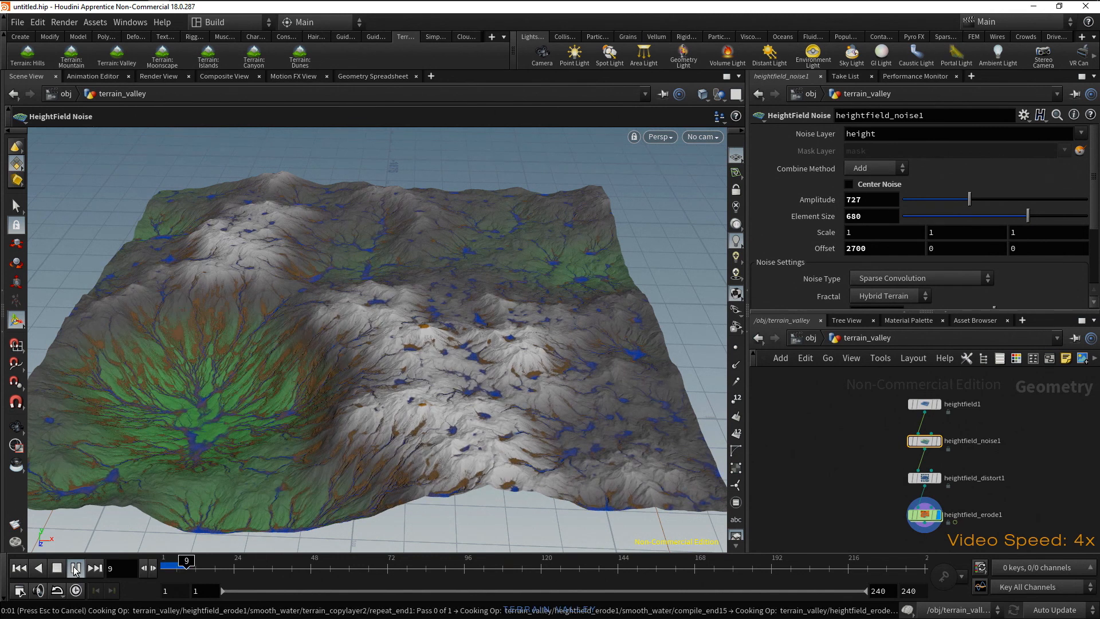
pyautogui.click(75, 568)
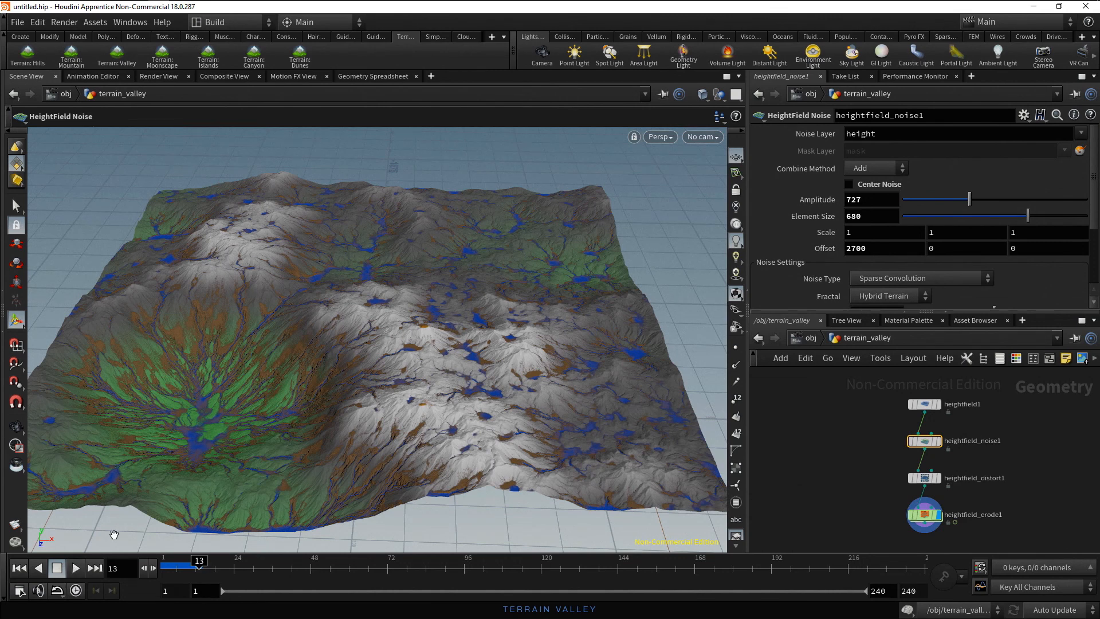
pyautogui.press('Escape')
pyautogui.moveTo(248, 454); pyautogui.dragTo(541, 439)
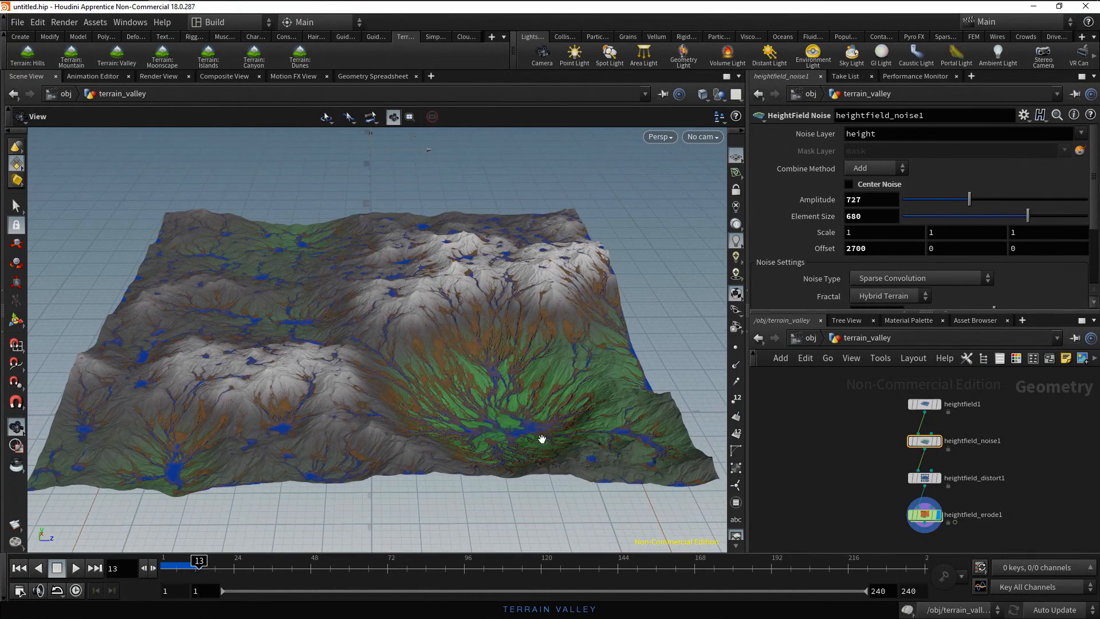
pyautogui.press('Return')
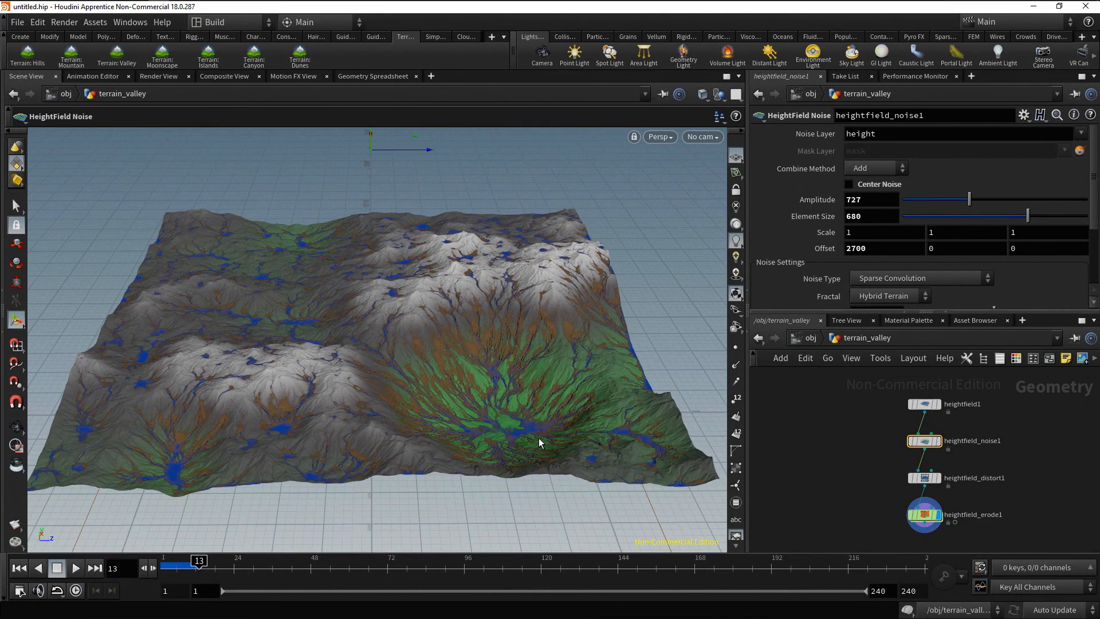